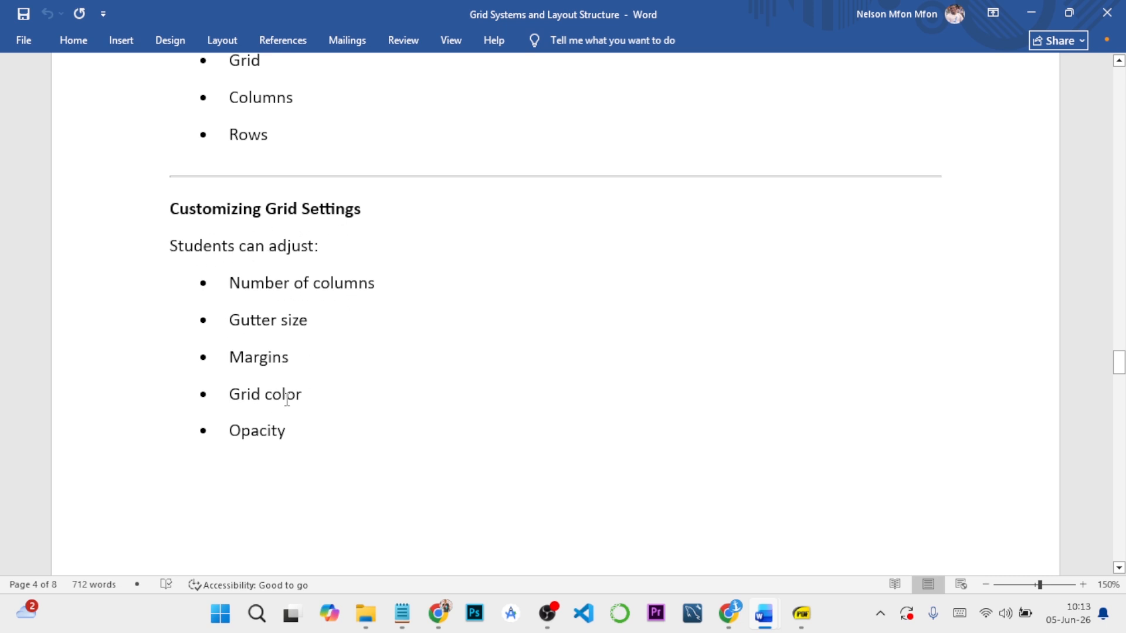
Review the lesson notes on customizing grid settings, the desktop and mobile grid examples, and maintaining consistency with grid-based design
scroll(302, 435, "down", 6)
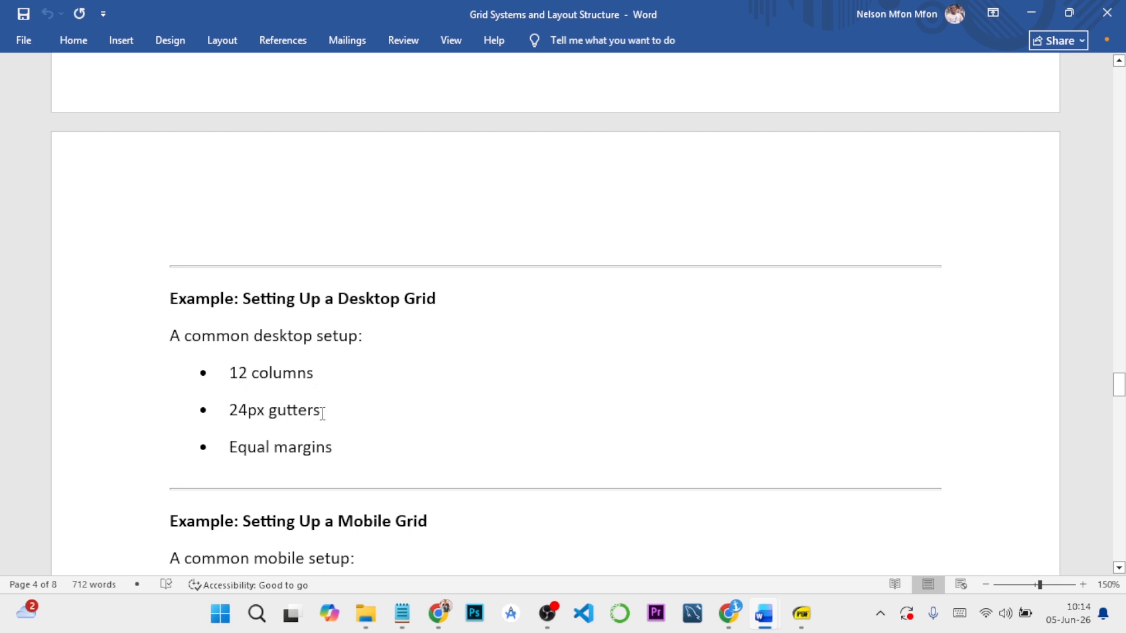
scroll(325, 451, "down", 5)
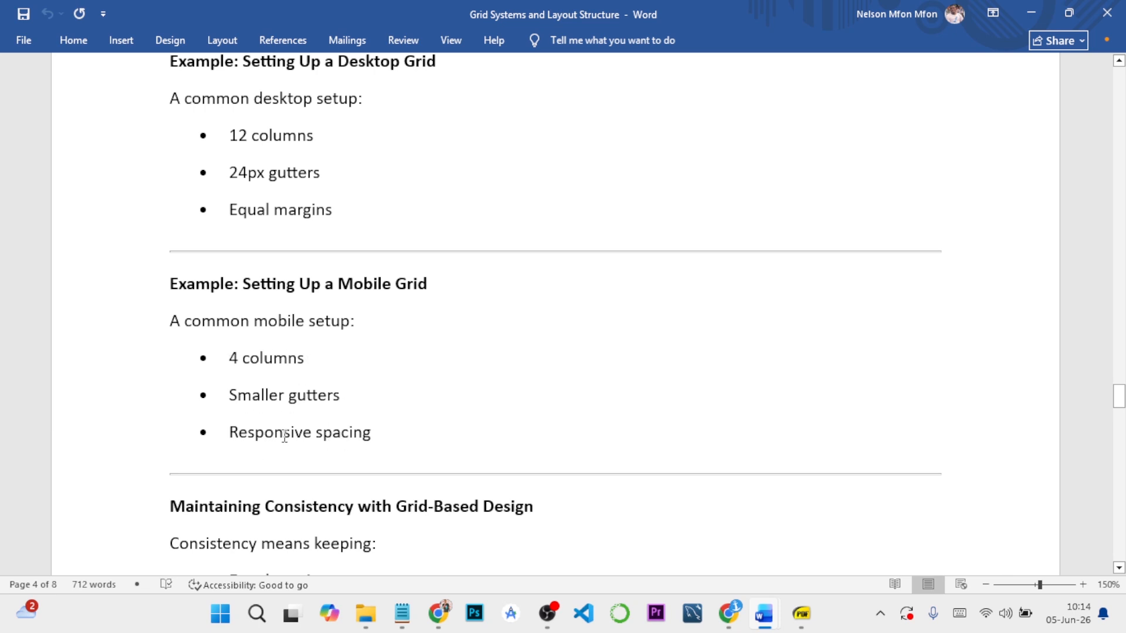
scroll(305, 434, "down", 5)
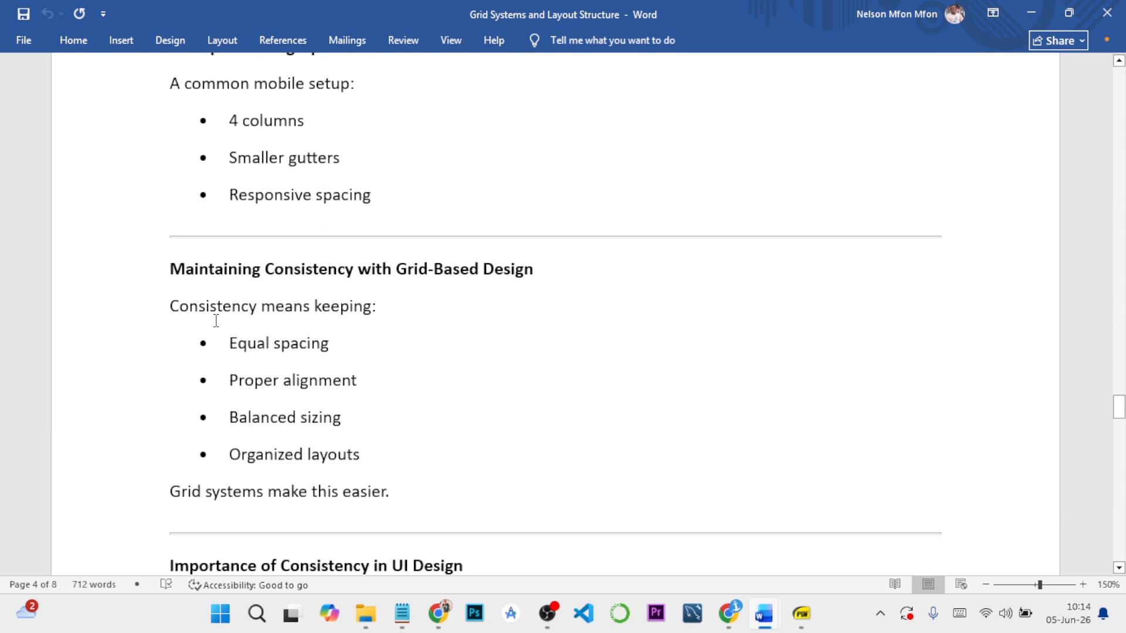
scroll(315, 246, "up", 11)
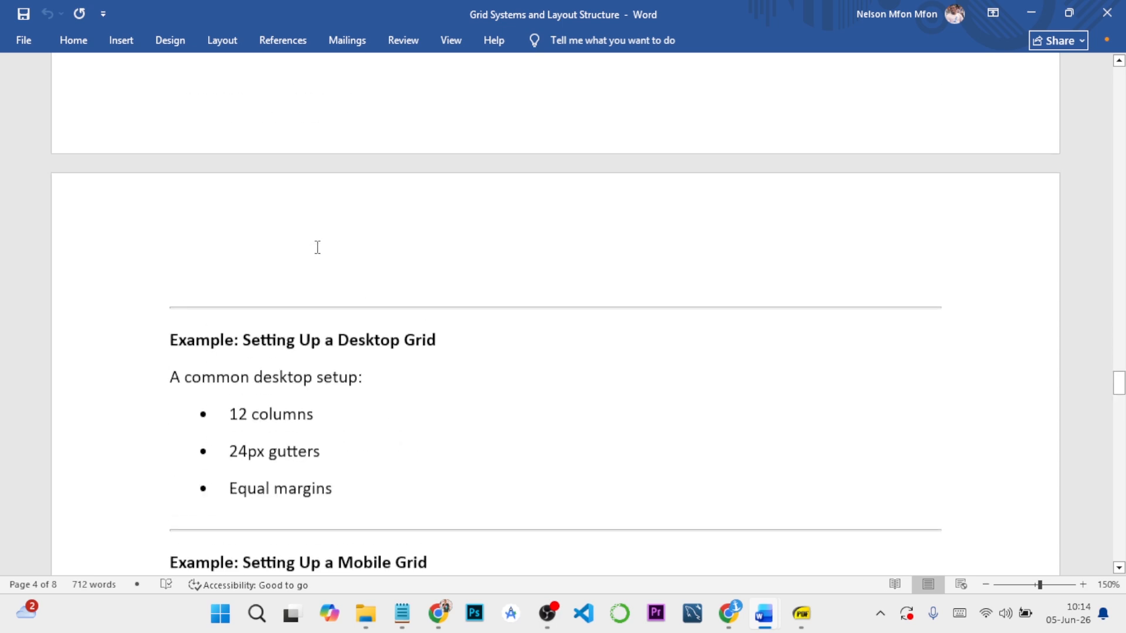
scroll(311, 252, "down", 5)
scroll(311, 253, "down", 5)
scroll(308, 251, "up", 8)
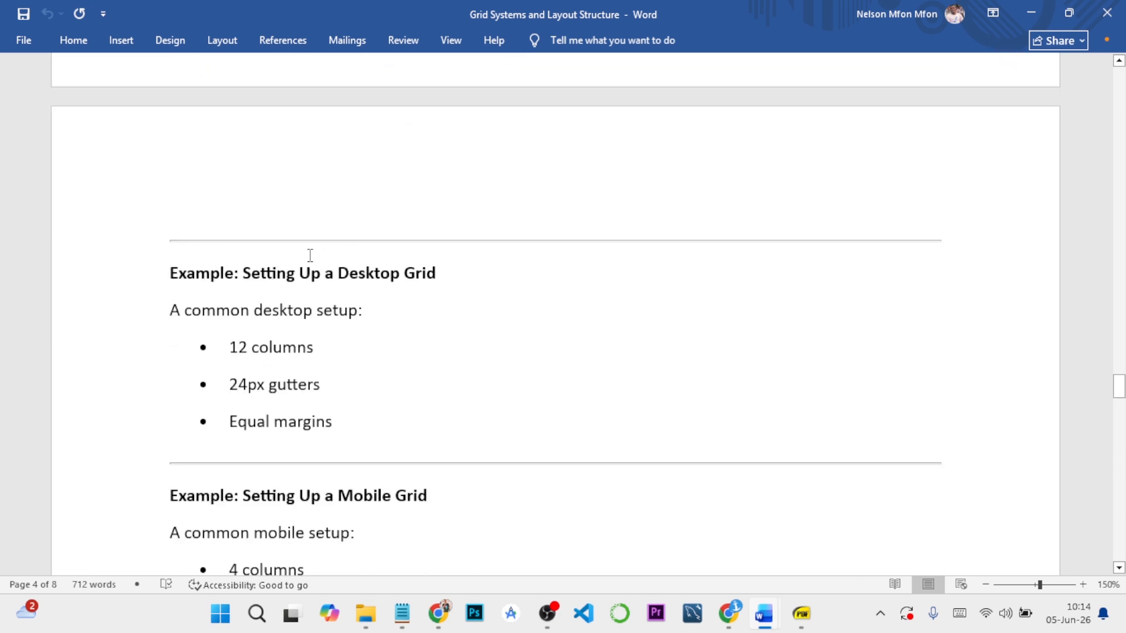
scroll(308, 251, "down", 15)
scroll(310, 255, "up", 5)
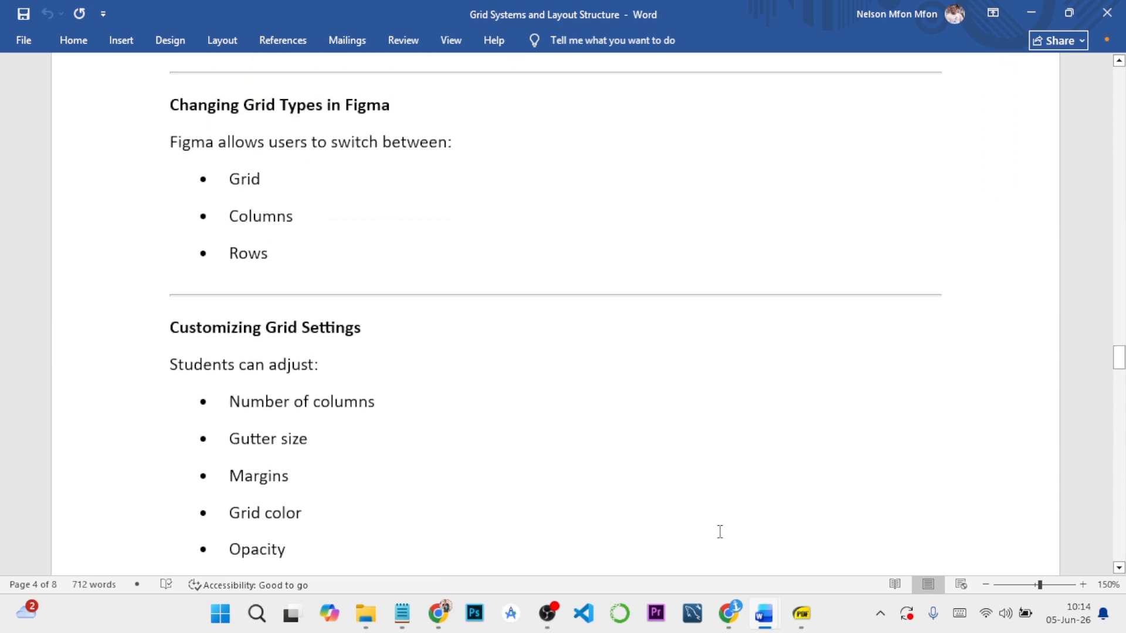
Switch to the GRID SYSTEM SETUP (FIGMA GUIDE) document in Word and read the grid style naming convention
left_click(729, 613)
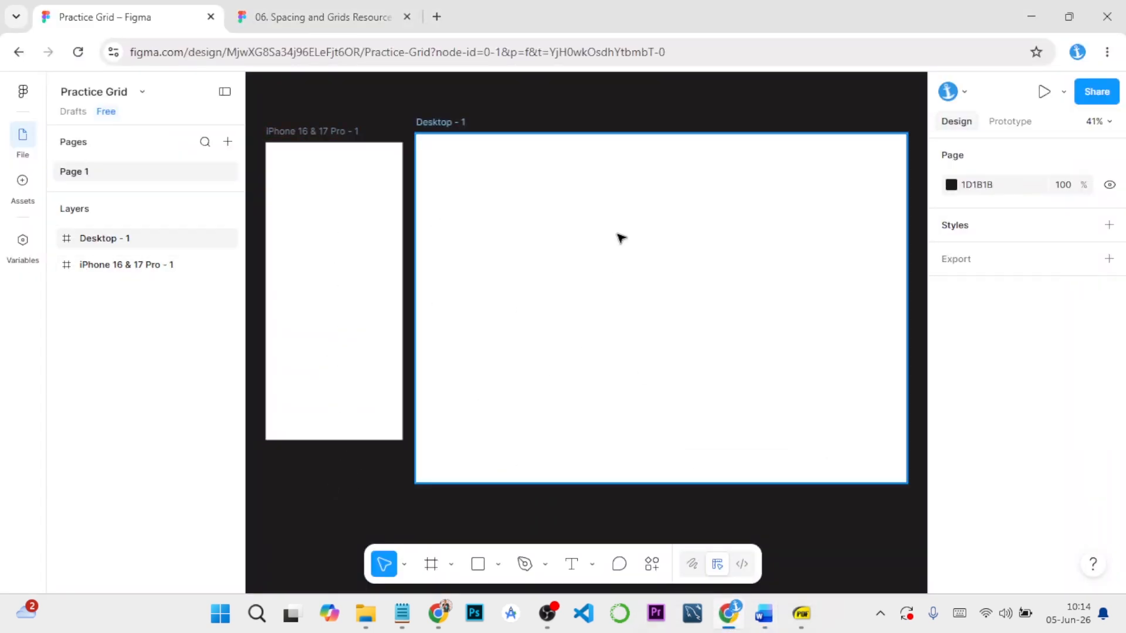
mouse_move(763, 613)
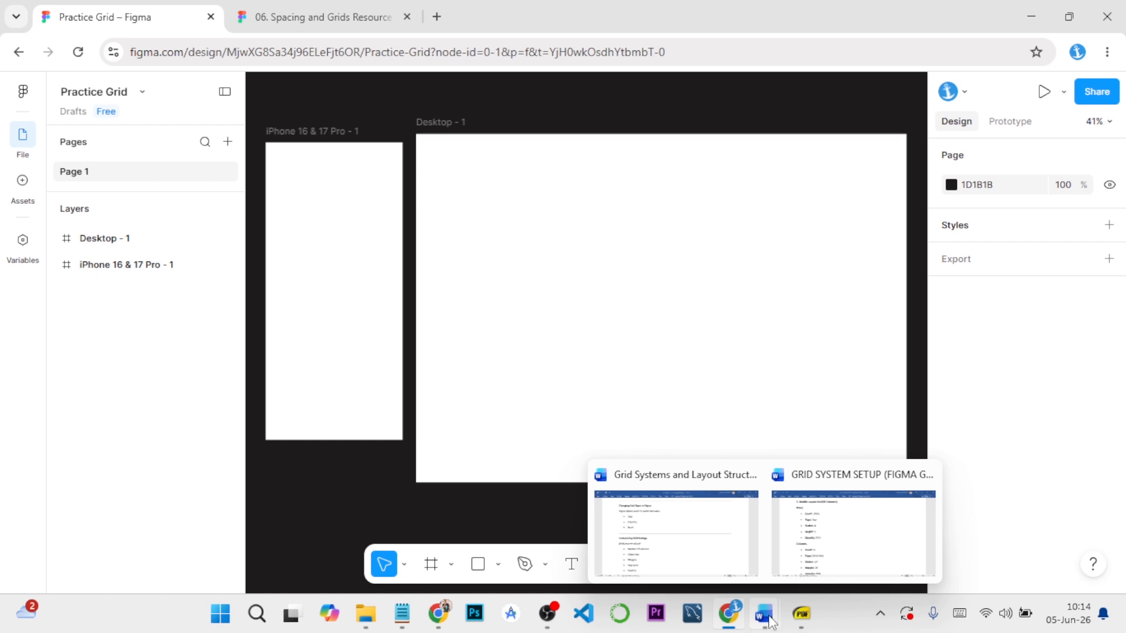
left_click(841, 550)
scroll(384, 258, "up", 5)
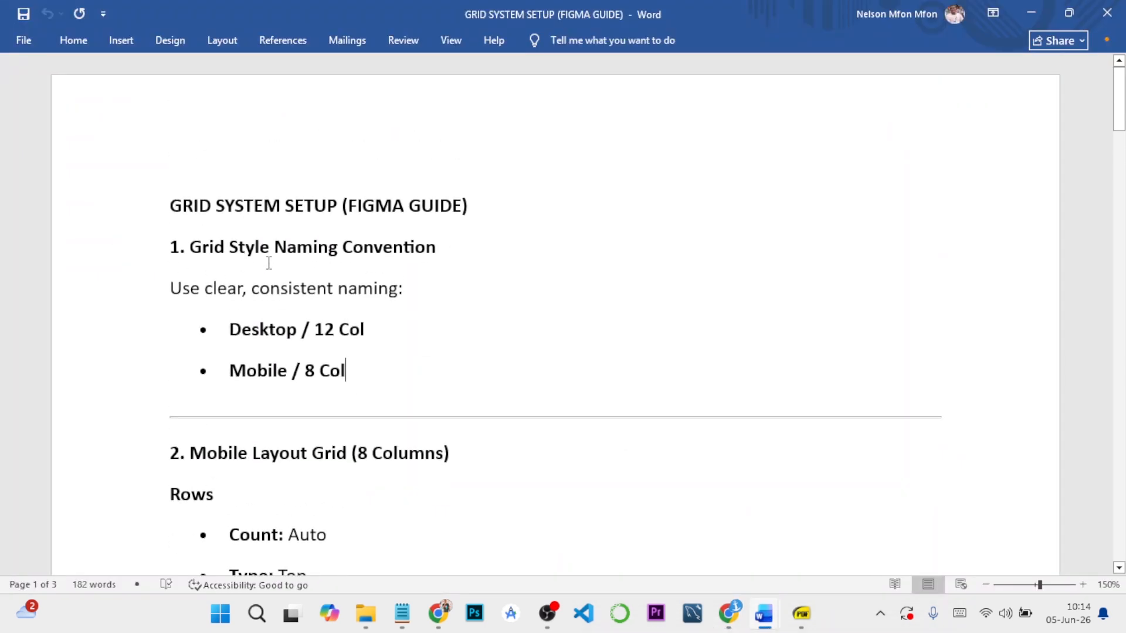
scroll(309, 324, "down", 1)
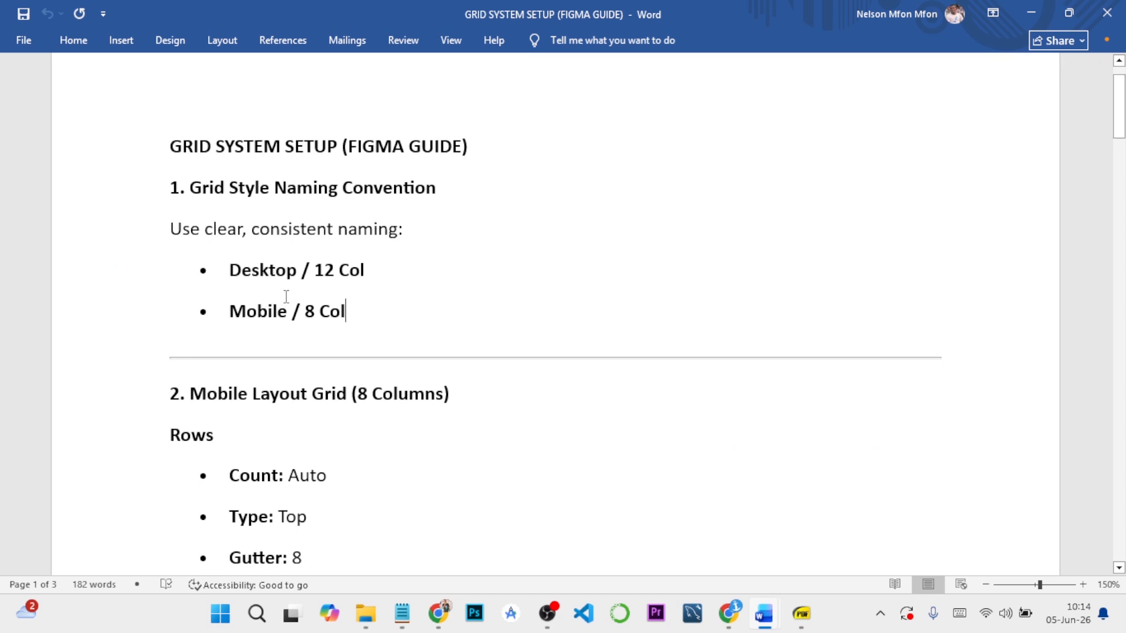
scroll(250, 242, "down", 1)
mouse_move(737, 620)
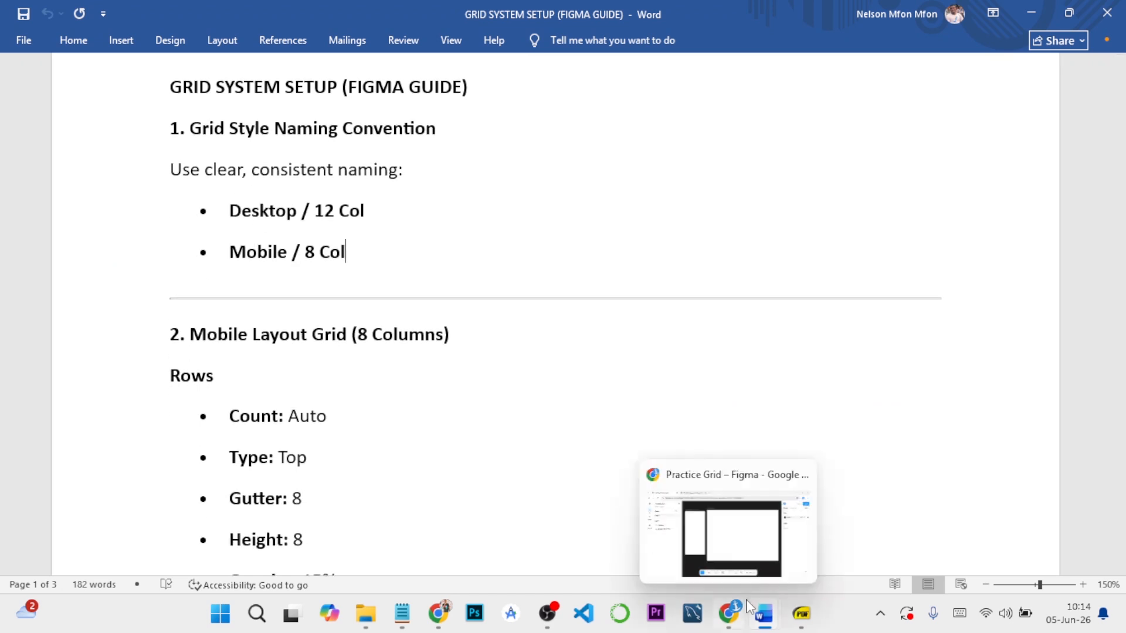
Switch to the Practice Grid file in Figma and add a Columns layout guide to the iPhone 16 & 17 Pro - 1 frame
left_click(720, 545)
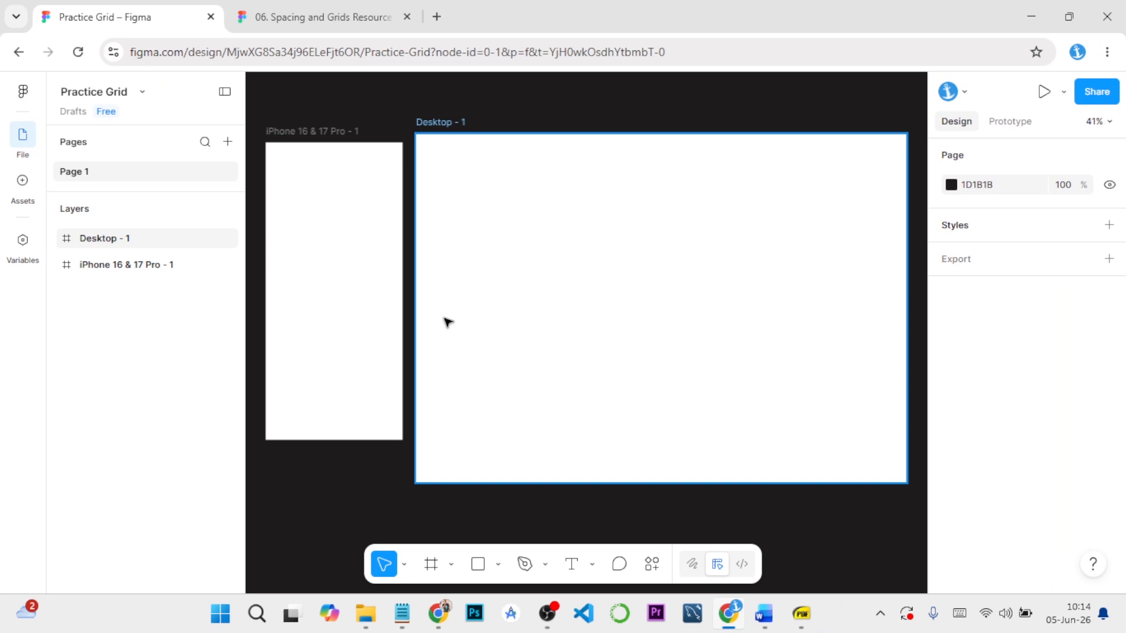
left_click(326, 134)
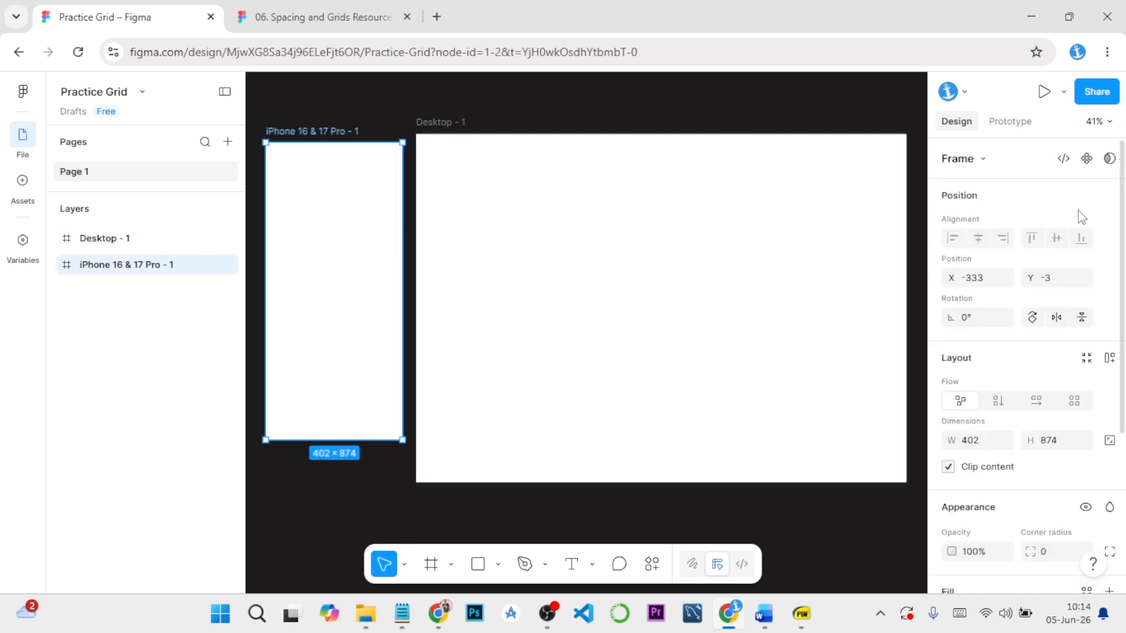
scroll(1081, 216, "down", 5)
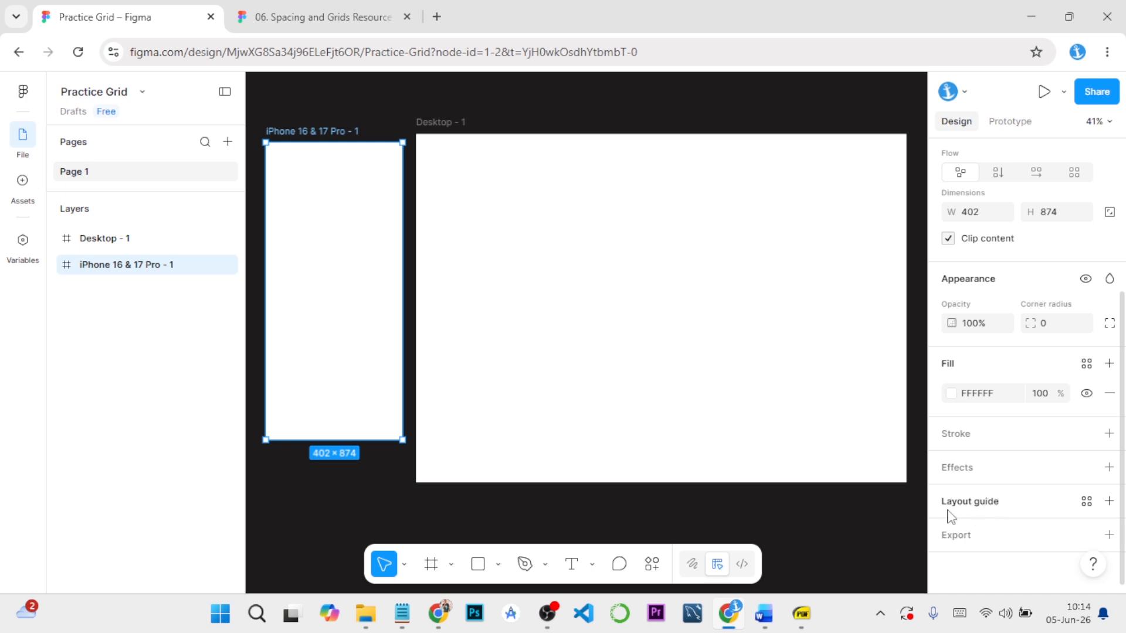
left_click(1110, 502)
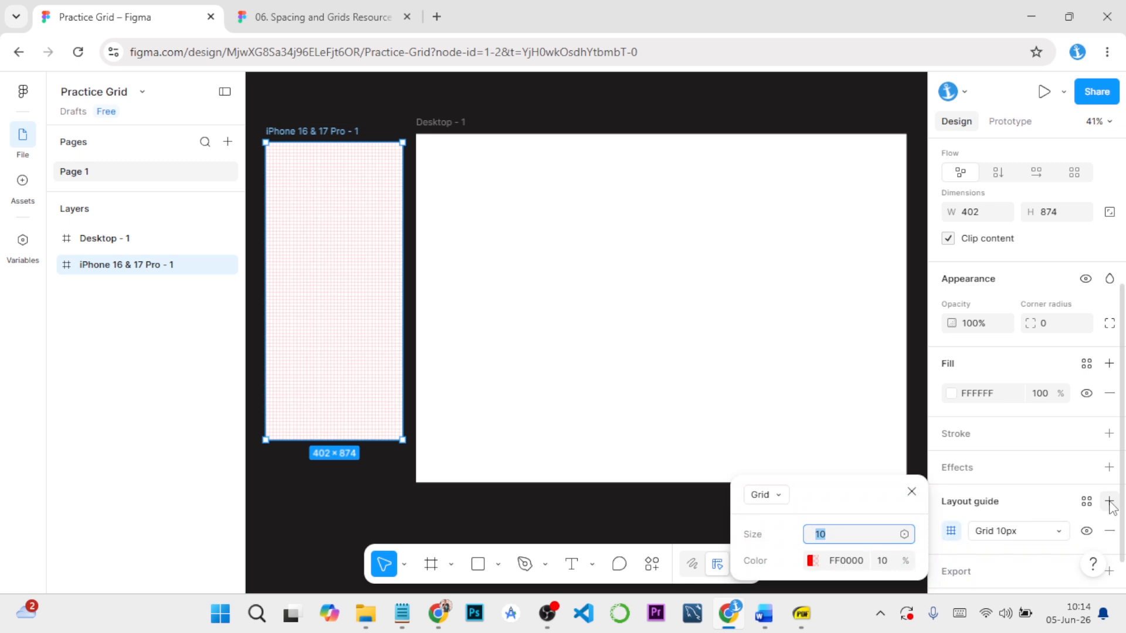
left_click_drag(844, 487, 829, 399)
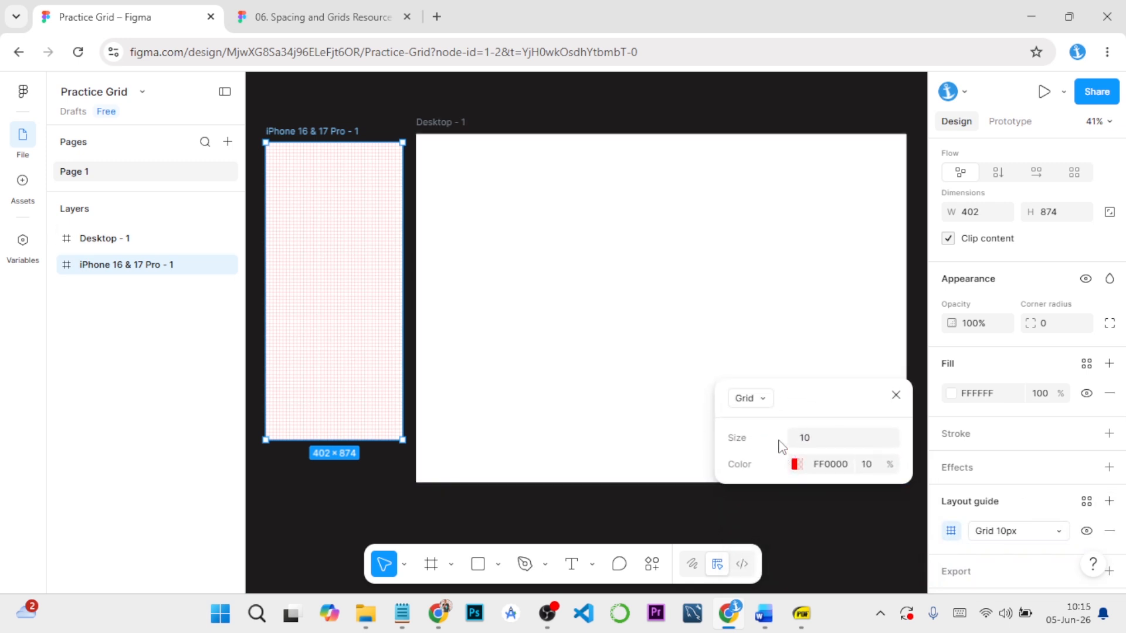
left_click(763, 400)
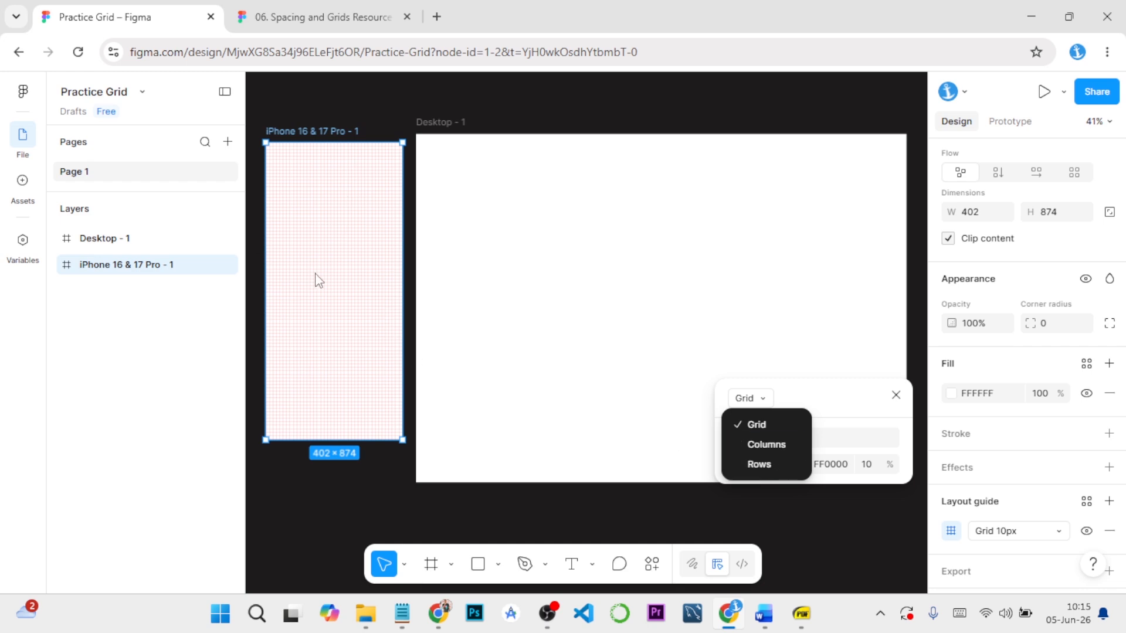
left_click(776, 444)
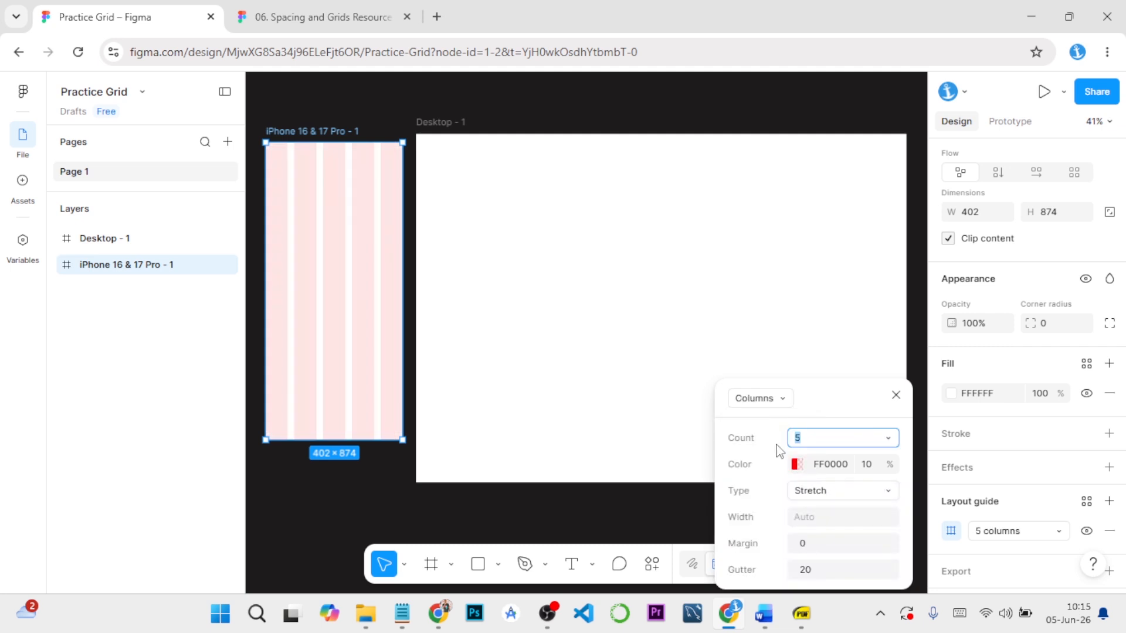
left_click_drag(829, 387, 788, 268)
Switch to the GRID SYSTEM SETUP guide in Word and read the row and column specifications for the mobile layout grid
mouse_move(790, 598)
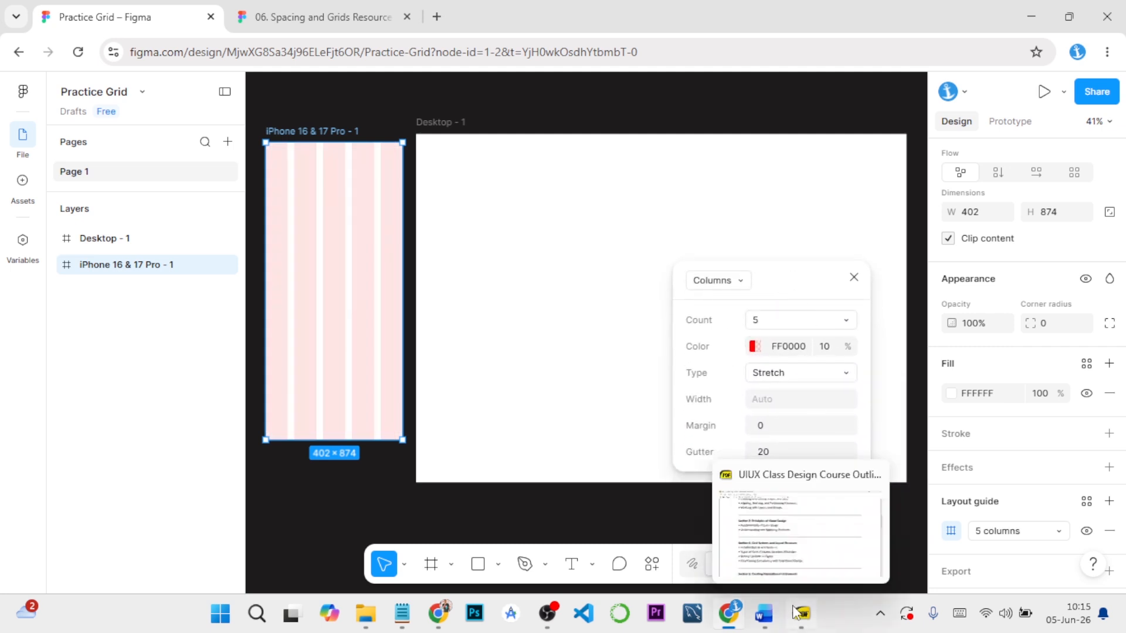
mouse_move(764, 613)
left_click(829, 548)
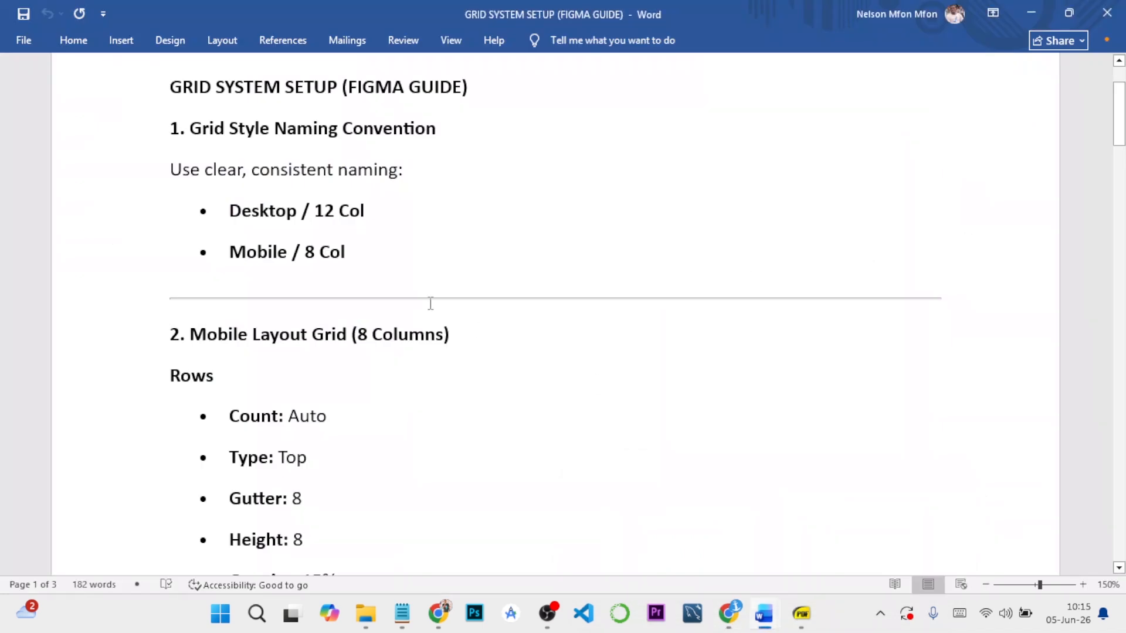
scroll(312, 326, "down", 2)
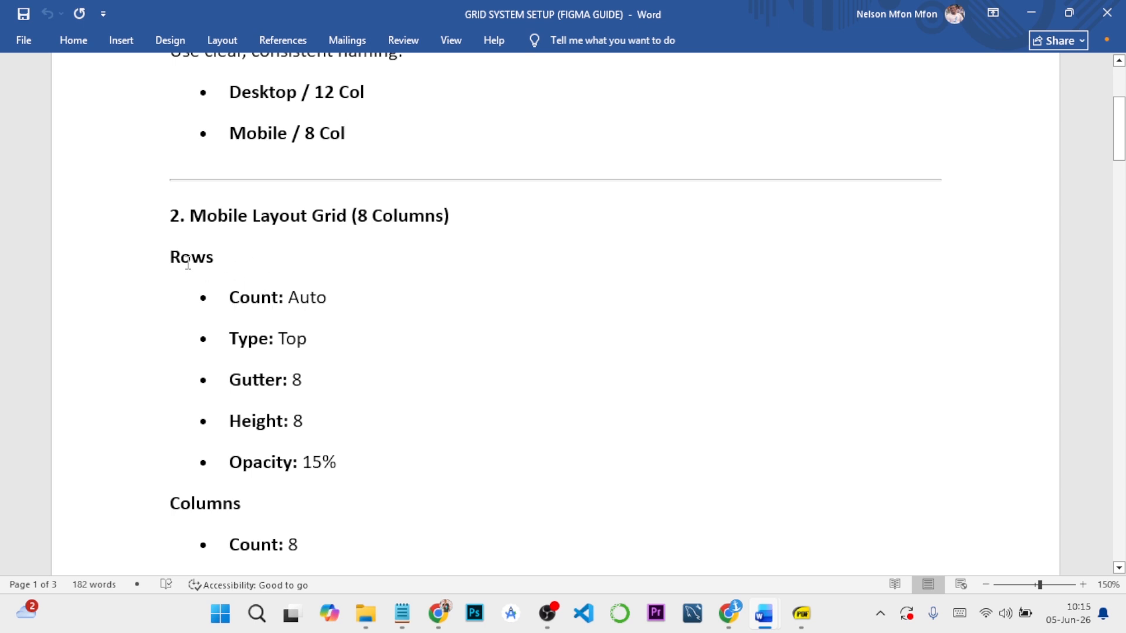
scroll(254, 269, "down", 2)
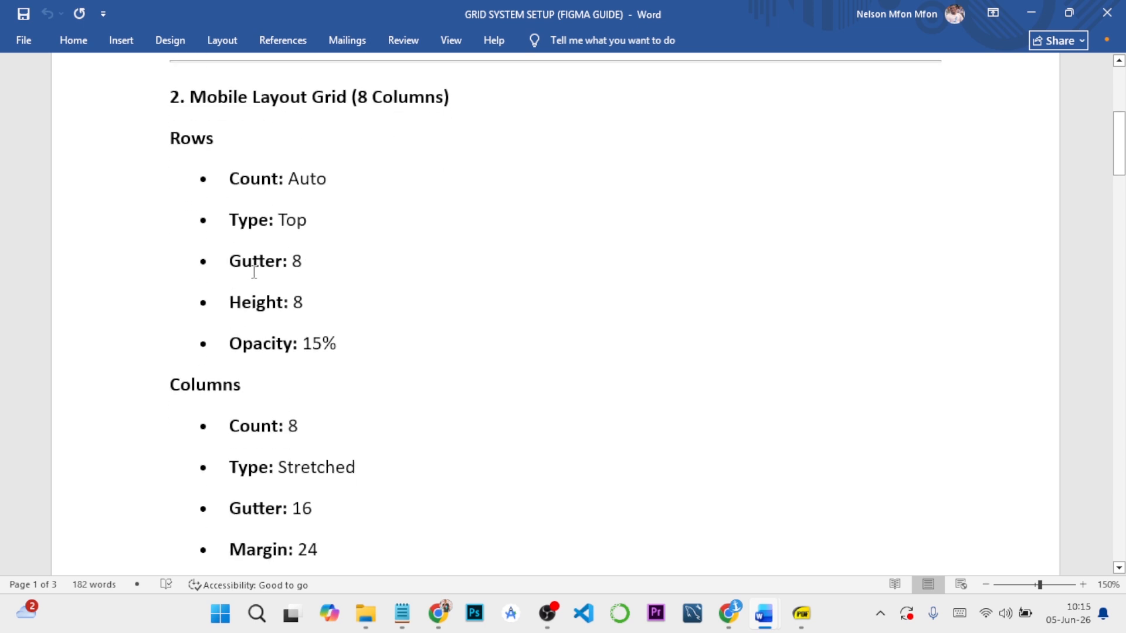
scroll(264, 260, "up", 2)
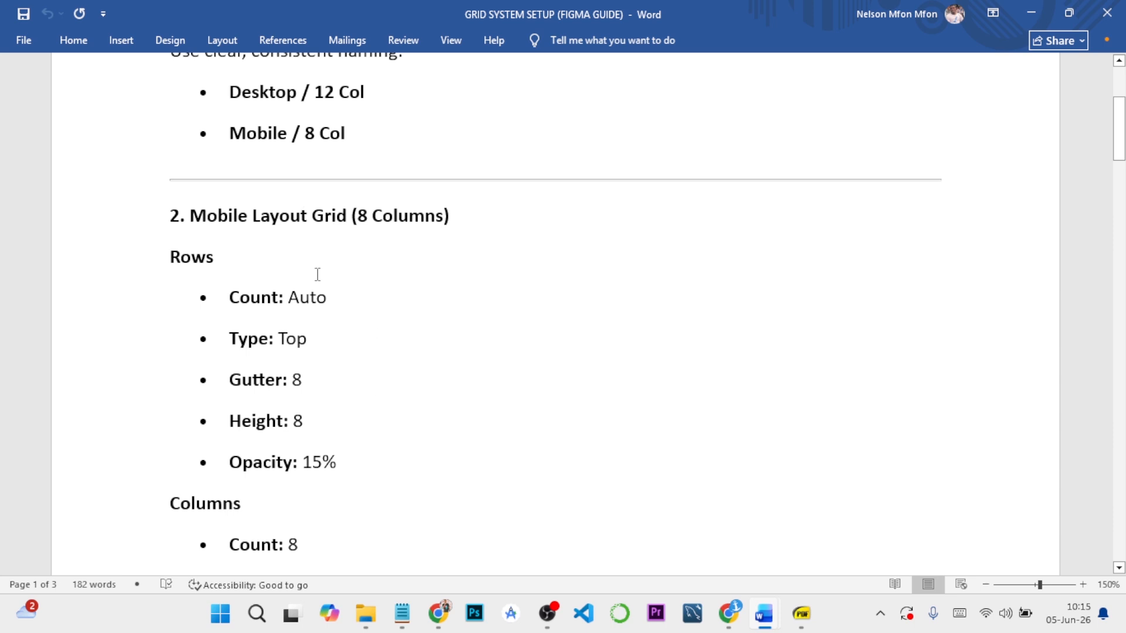
scroll(288, 412, "down", 1)
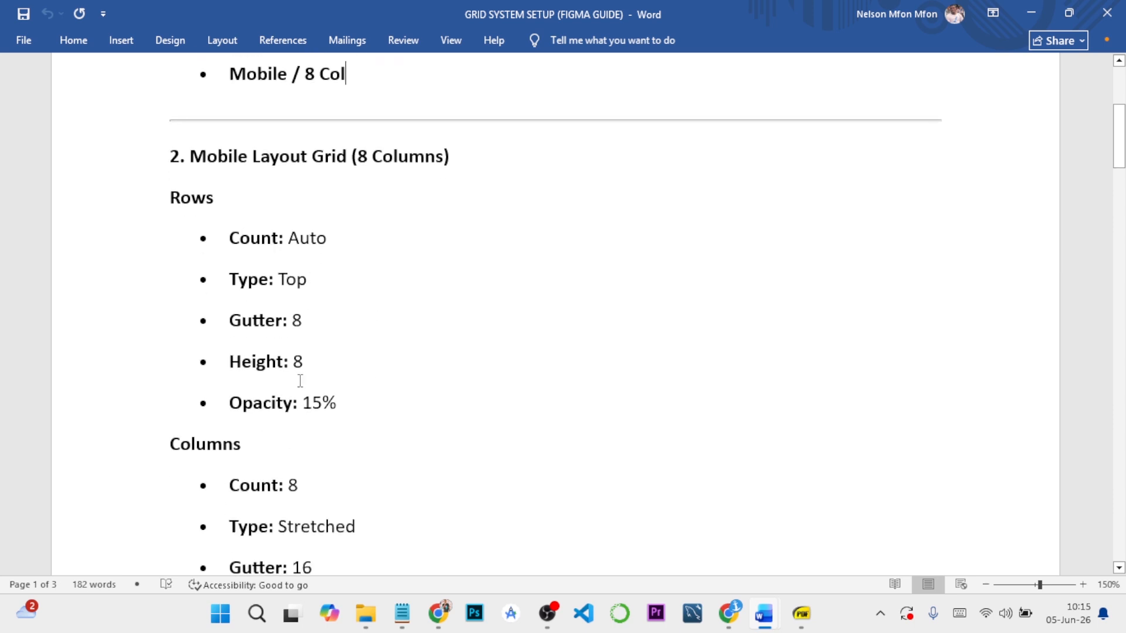
scroll(296, 367, "down", 6)
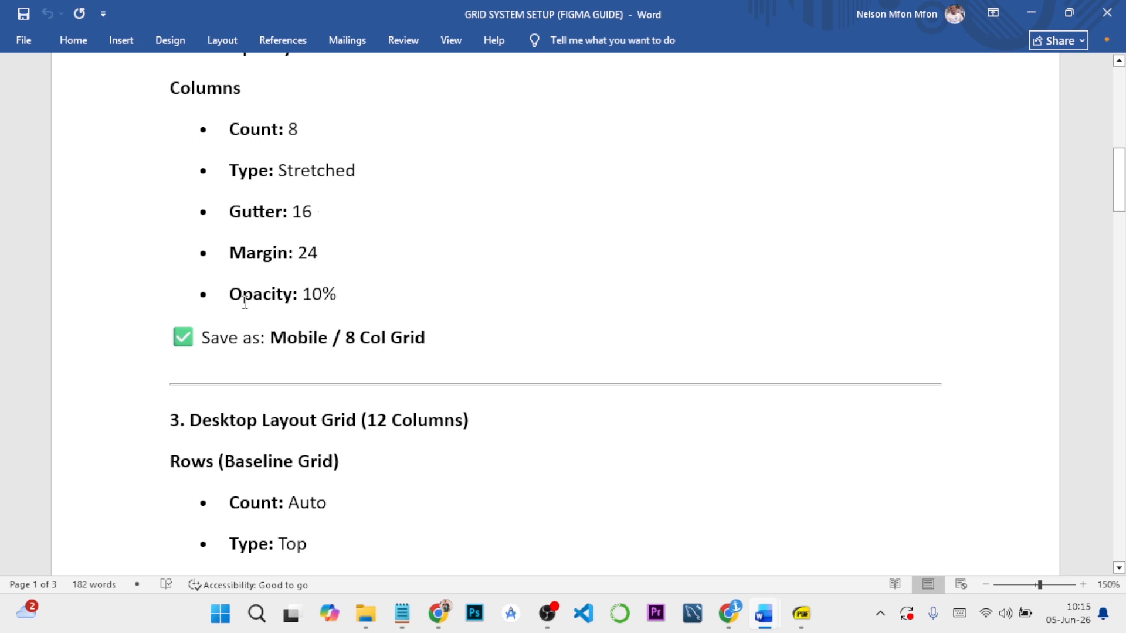
mouse_move(791, 610)
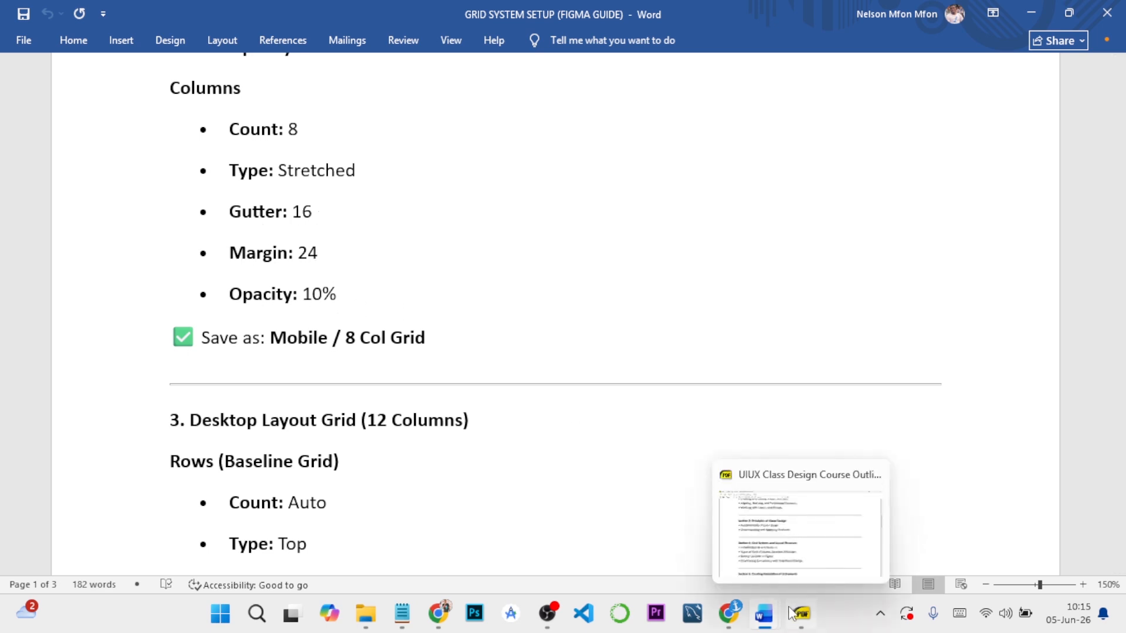
mouse_move(737, 616)
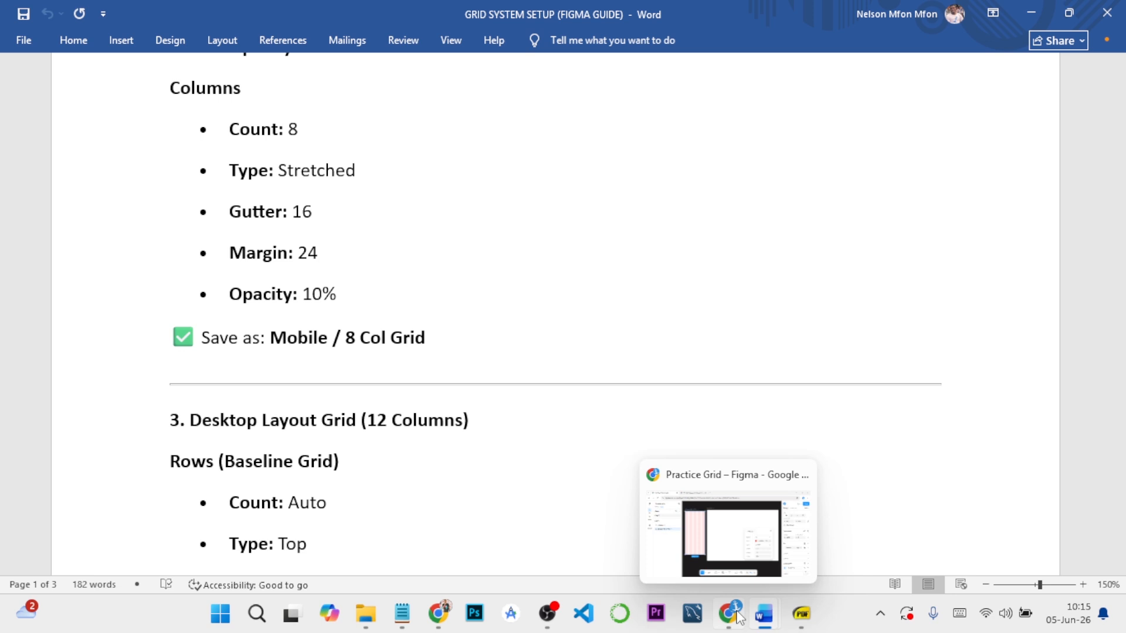
Return to Figma and set the iPhone frame's column guide count to 8
left_click(730, 539)
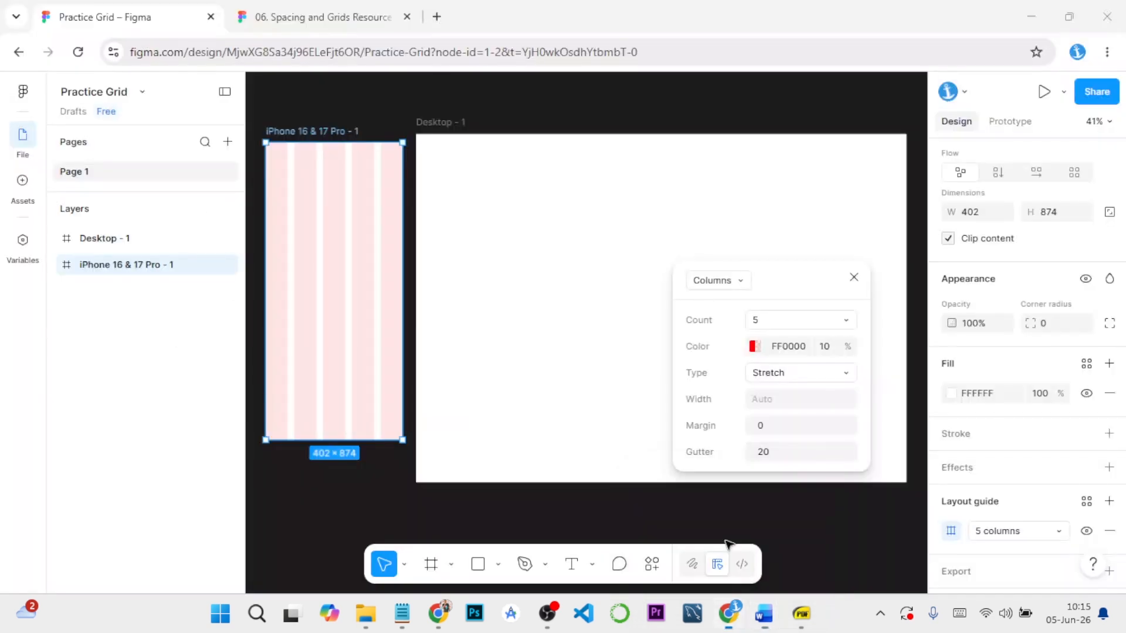
left_click(851, 319)
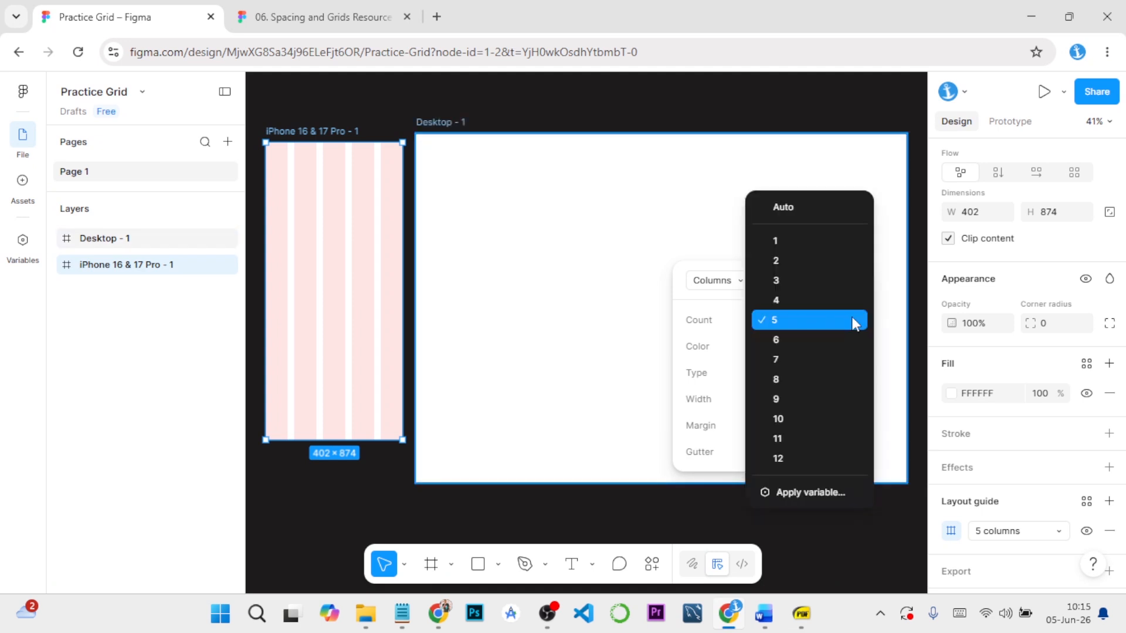
left_click(790, 378)
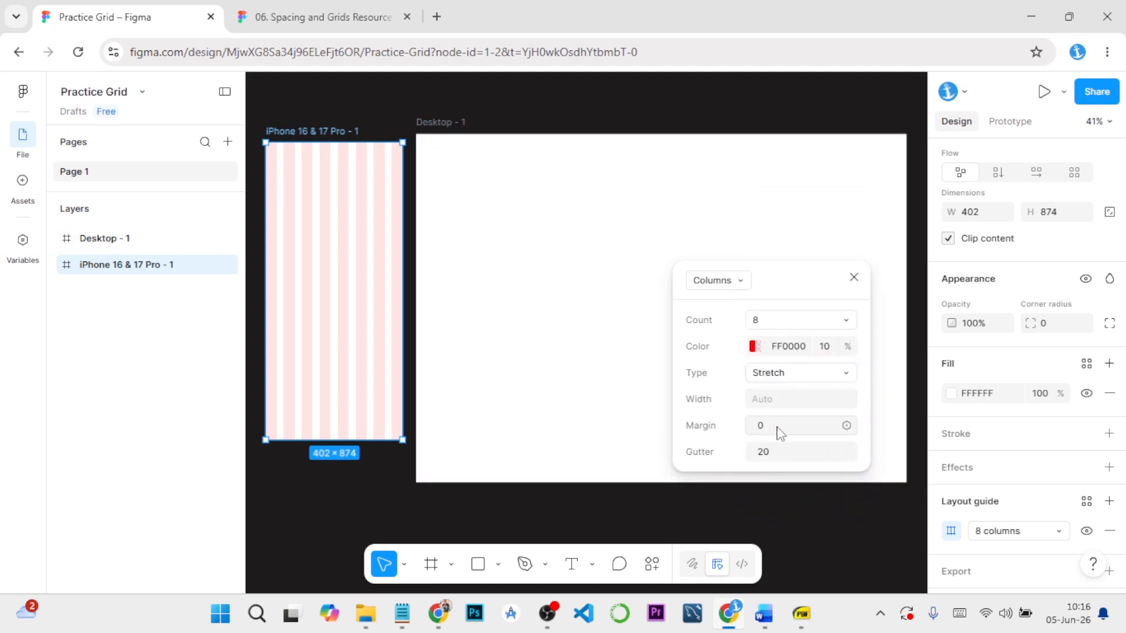
Check the mobile column specifications in the Word guide, then set the column guide's margin to 24 in Figma
mouse_move(767, 623)
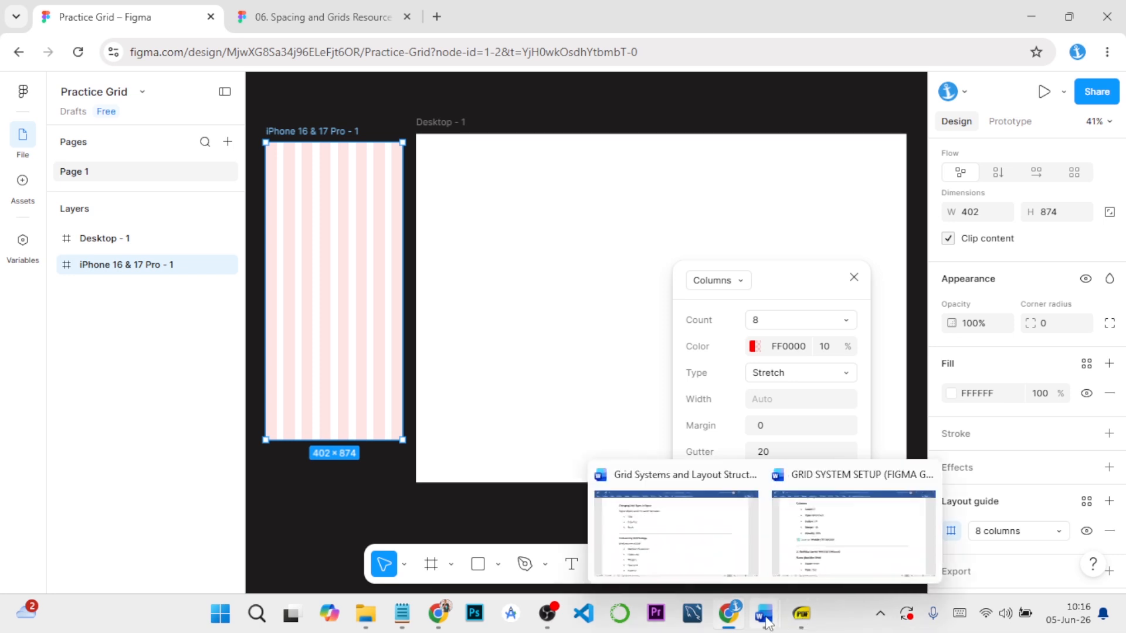
left_click(818, 551)
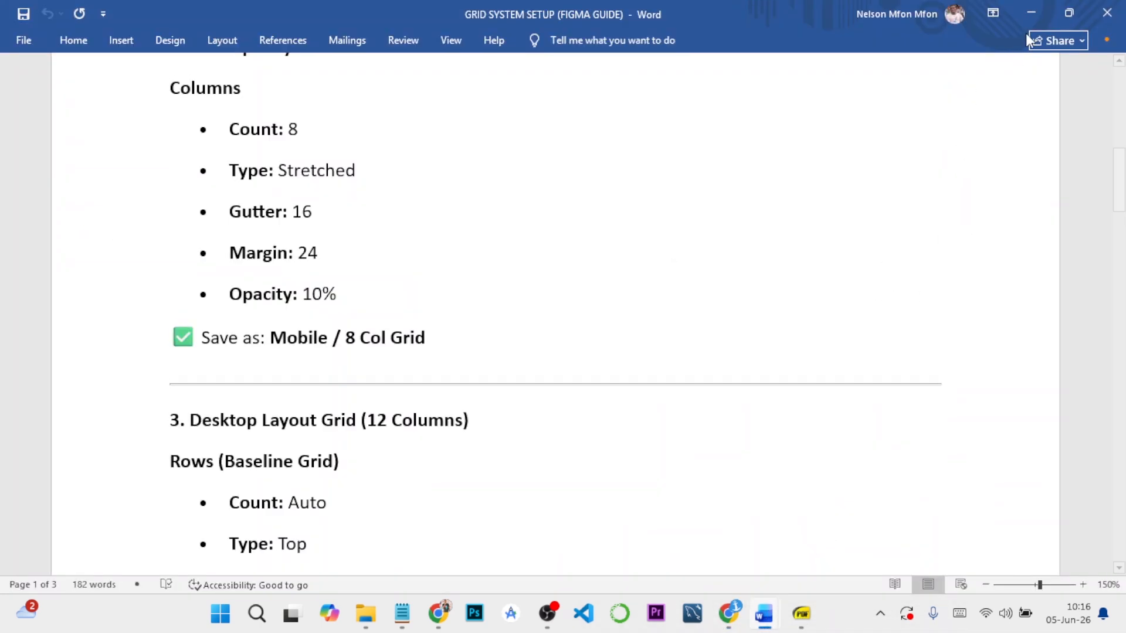
mouse_move(744, 625)
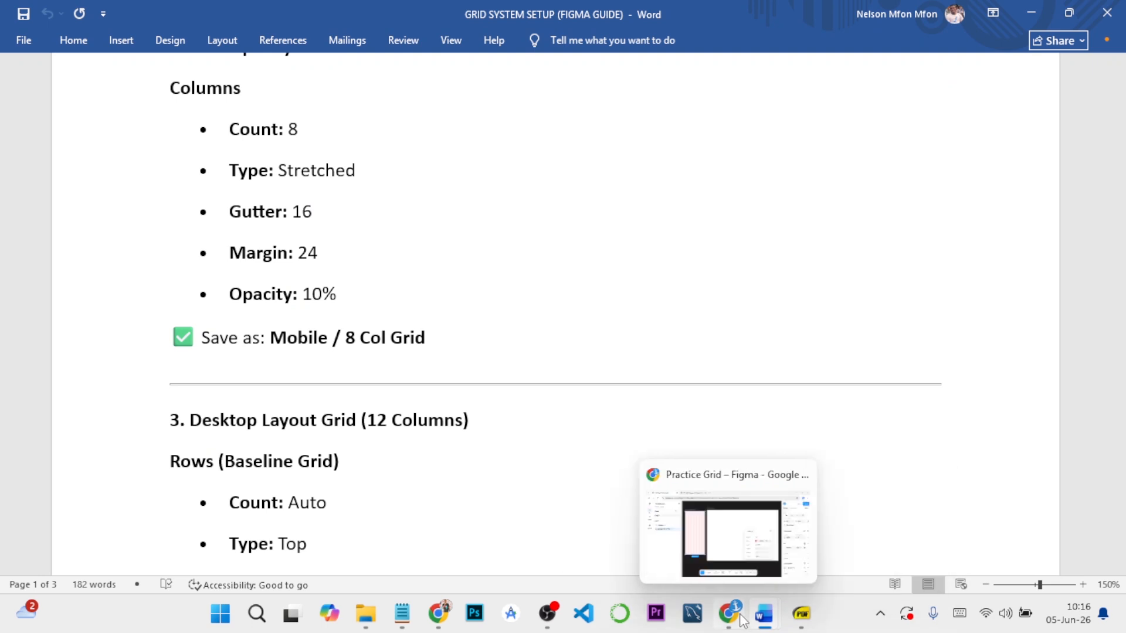
left_click(738, 551)
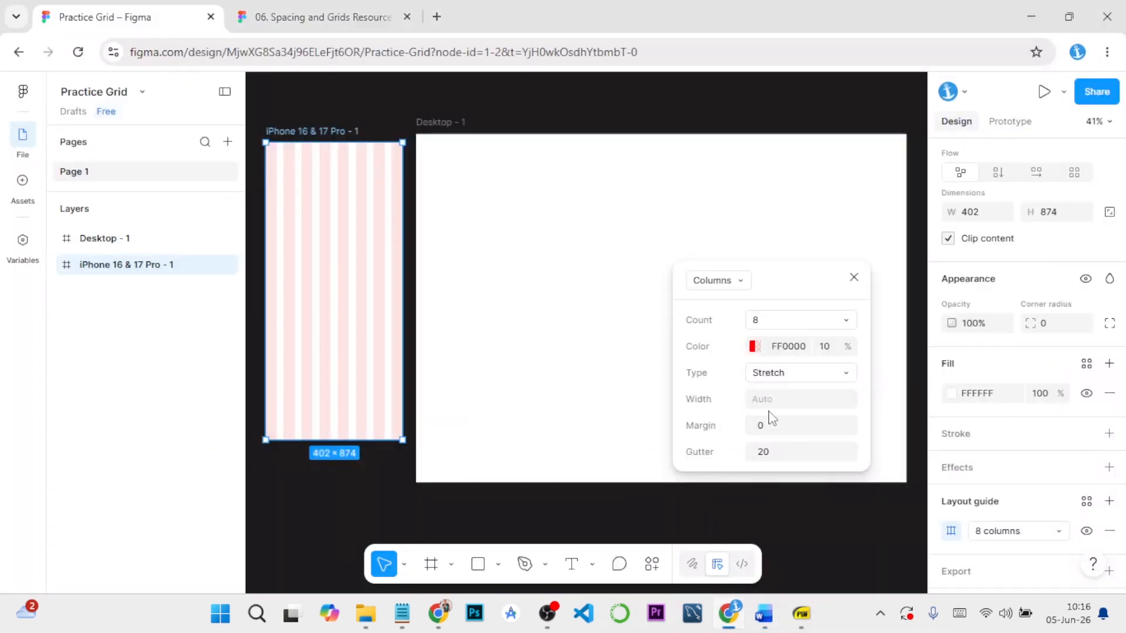
left_click(773, 433)
key("Return")
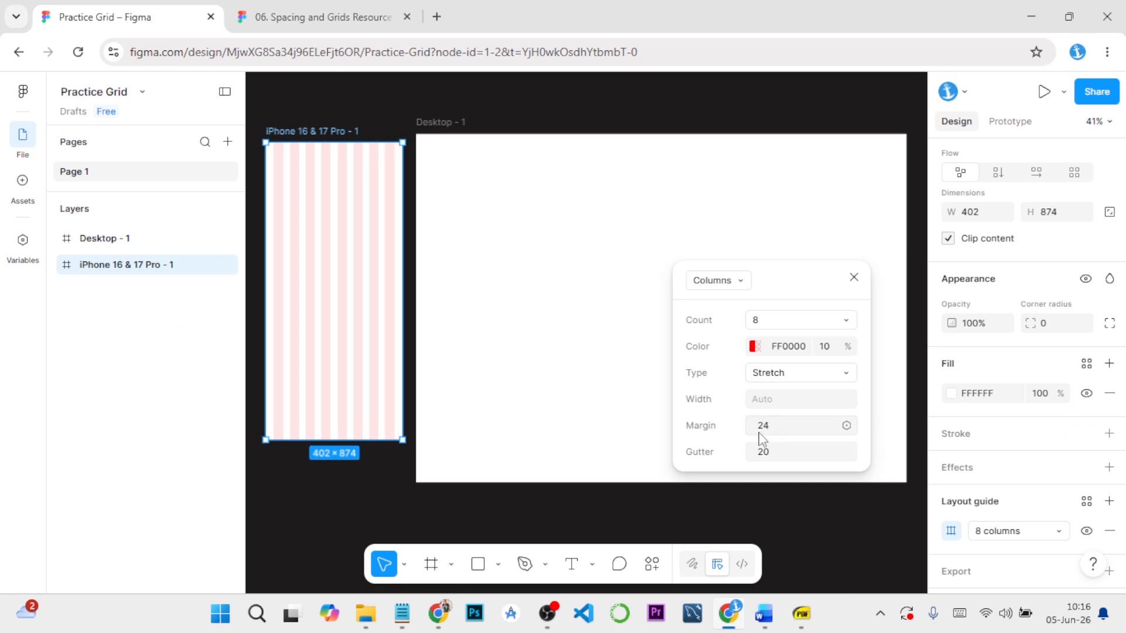
Set the iPhone frame's column guide gutter to 16
left_click(774, 456)
type("16")
key("Return")
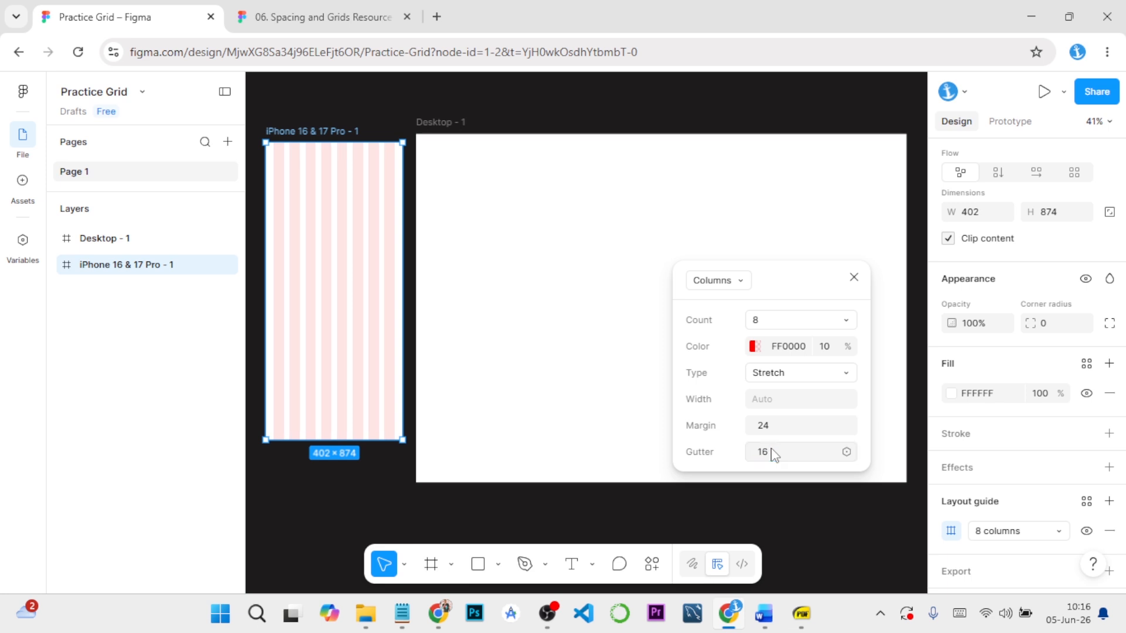
Try a gutter of 5 on the column guide and deselect the iPhone frame to inspect the column spacing
left_click(778, 457)
type("5")
scroll(402, 500, "up", 2)
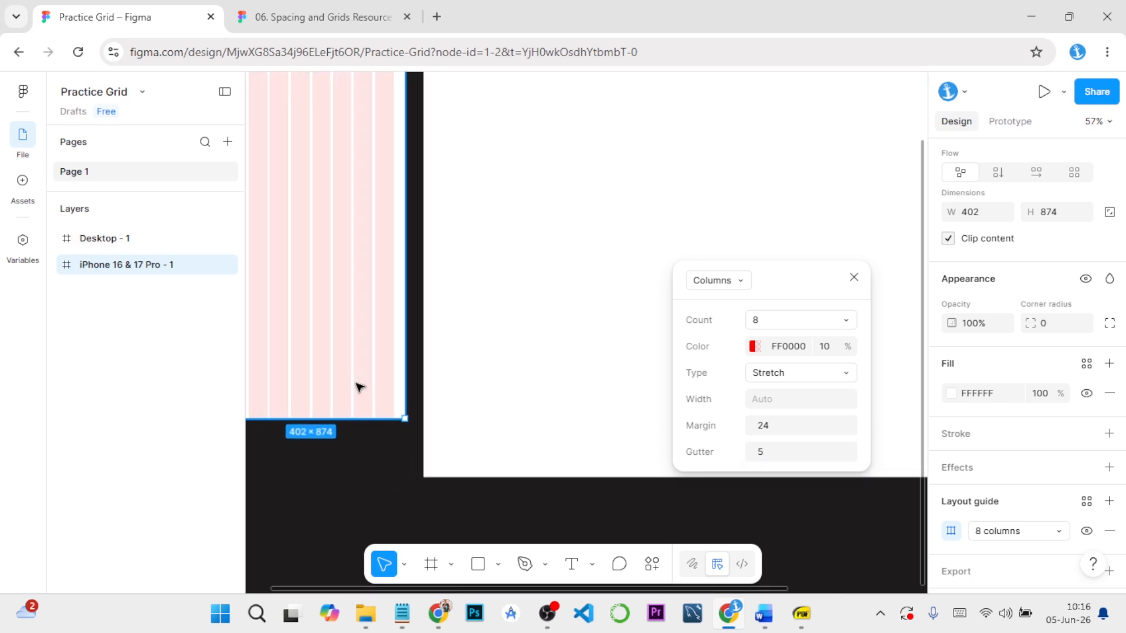
left_click(516, 517)
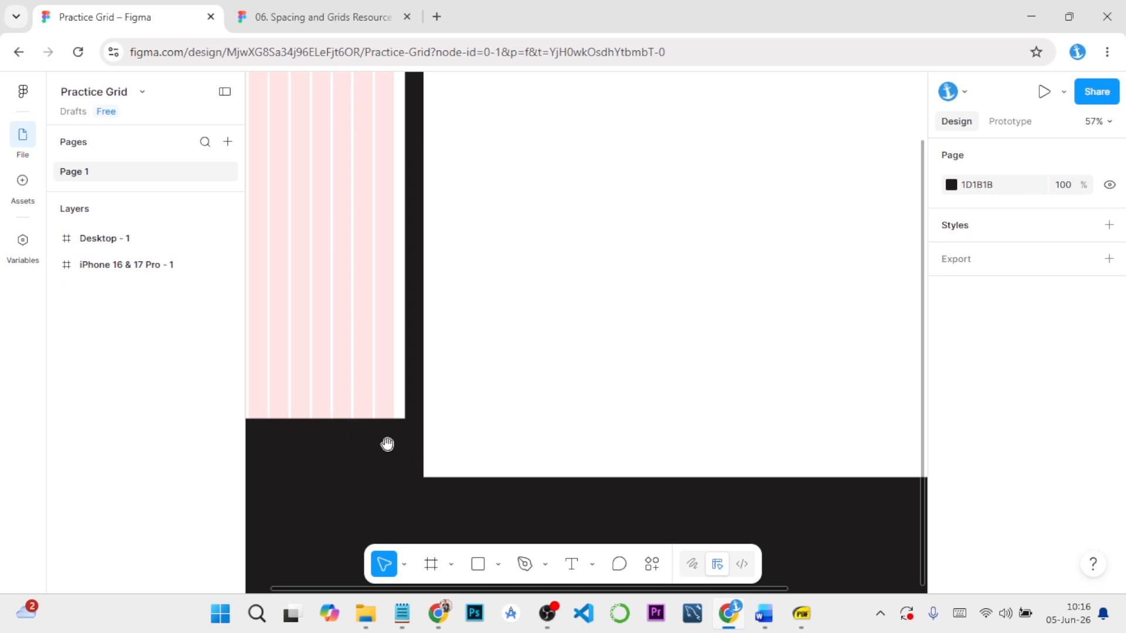
left_click_drag(387, 443, 558, 530)
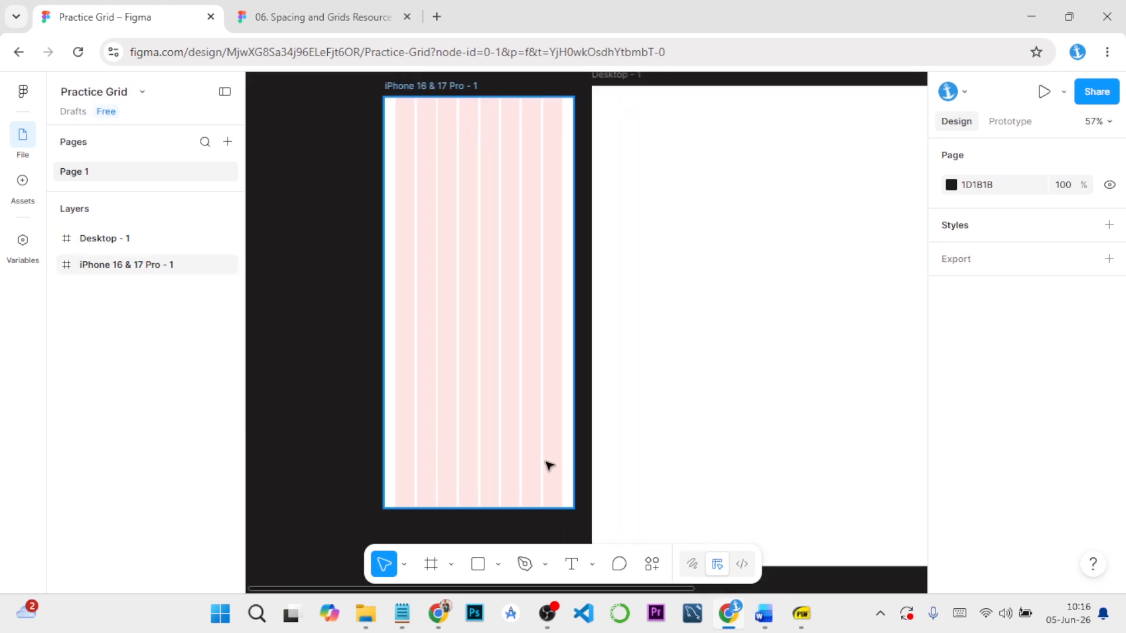
left_click_drag(528, 440, 480, 455)
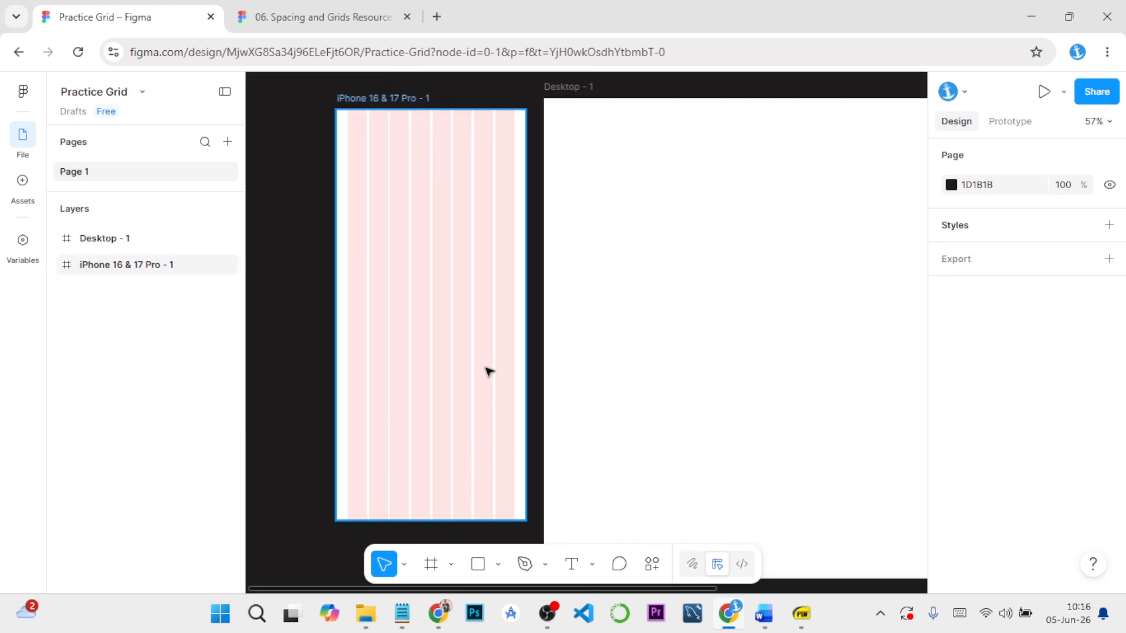
Reopen the iPhone frame's column guide settings, try a gutter of 50 and undo it
left_click(413, 100)
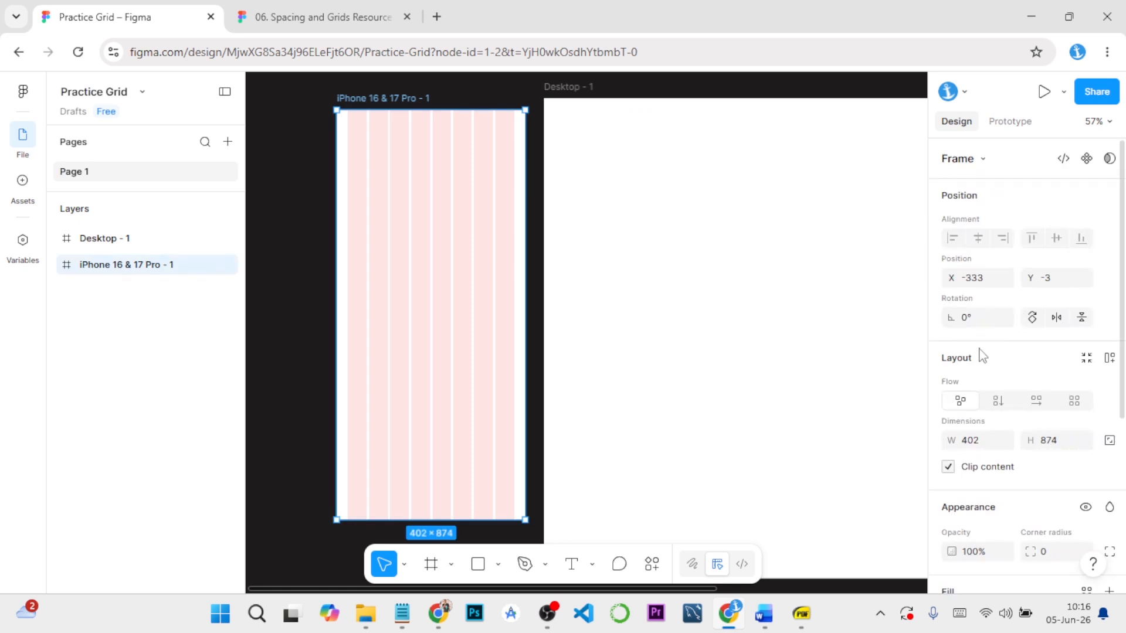
scroll(973, 377, "down", 5)
left_click(950, 495)
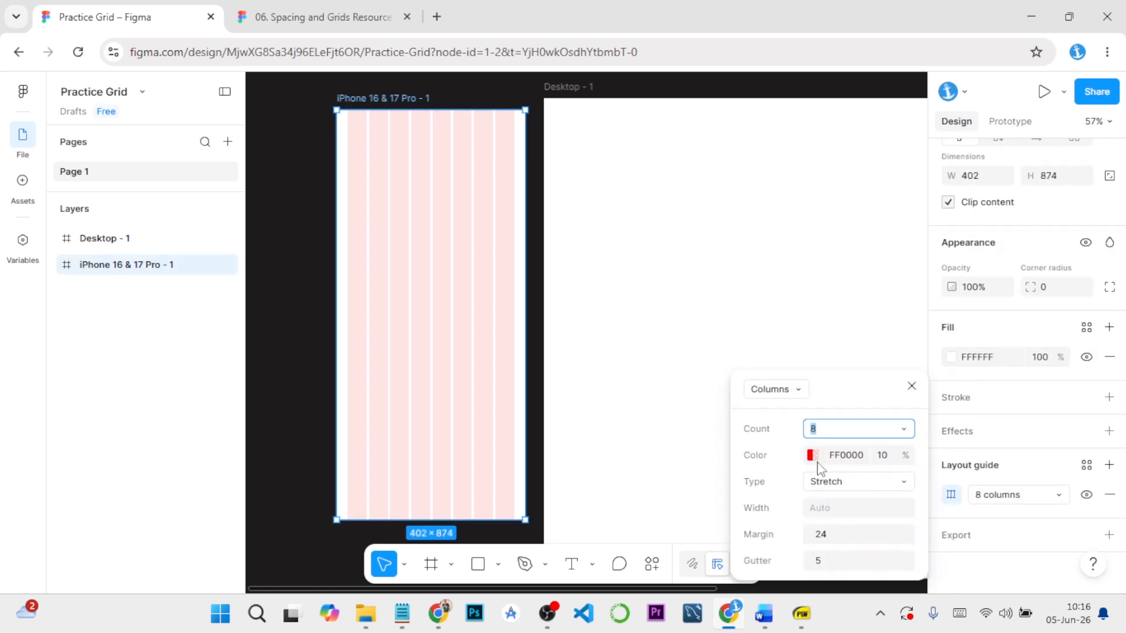
left_click_drag(824, 371, 802, 279)
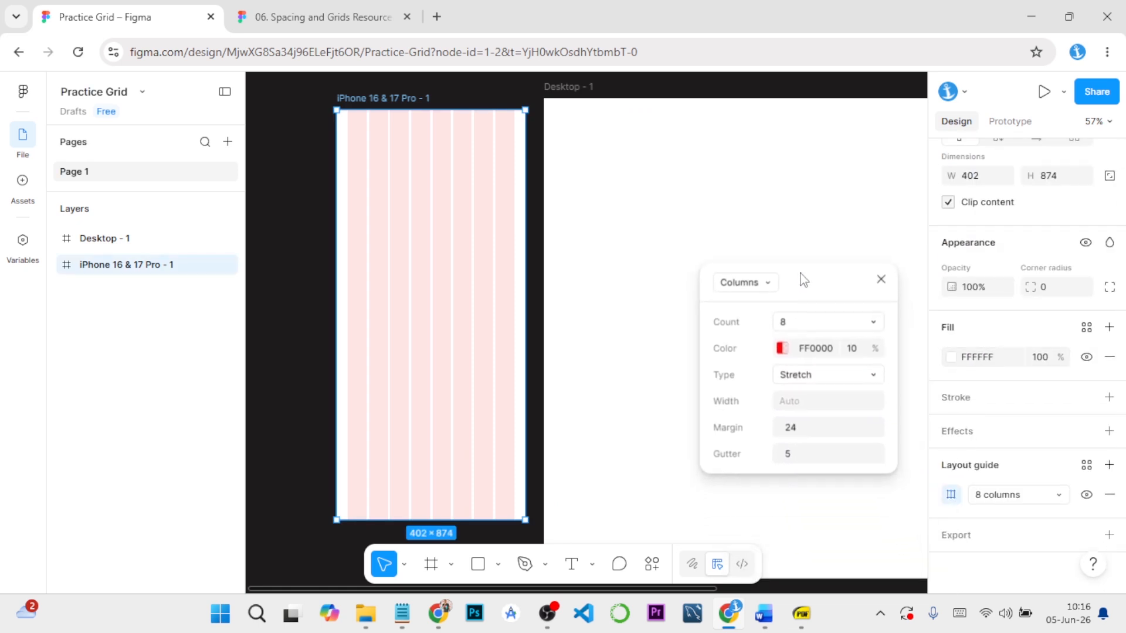
left_click(821, 463)
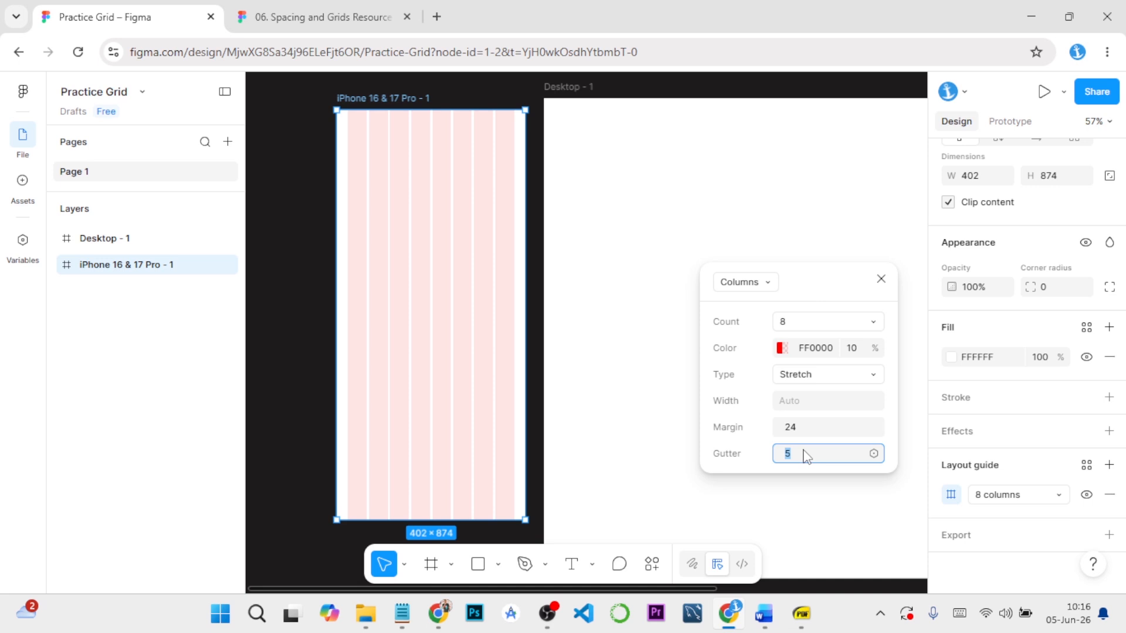
type("50")
key("Return")
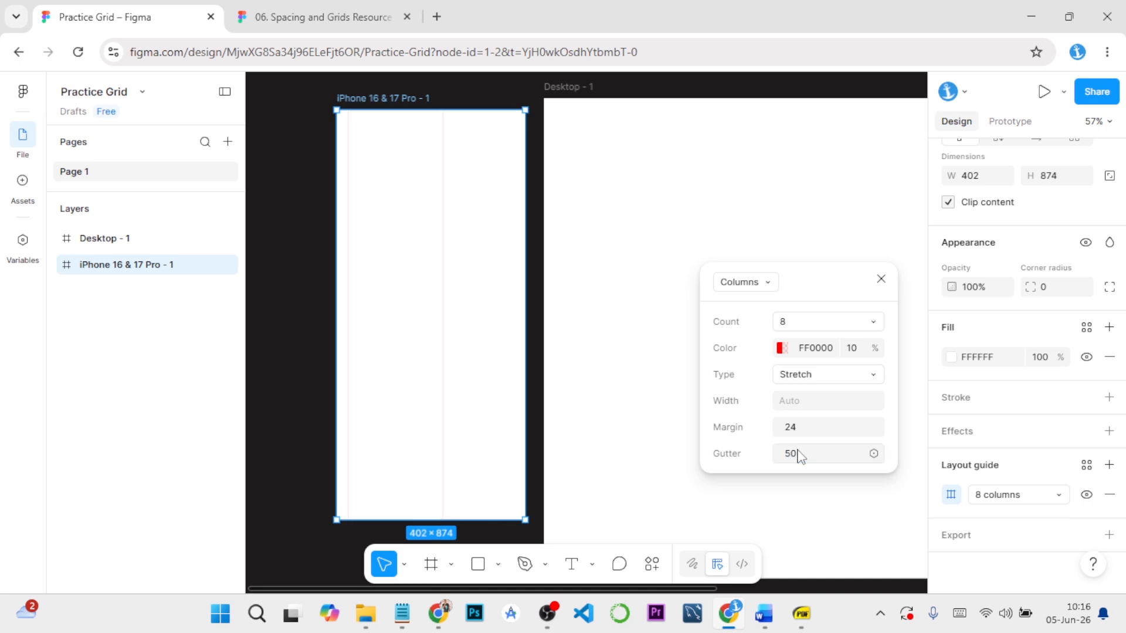
key("ctrl+z")
Return the column guide's gutter to 16
left_click(804, 459)
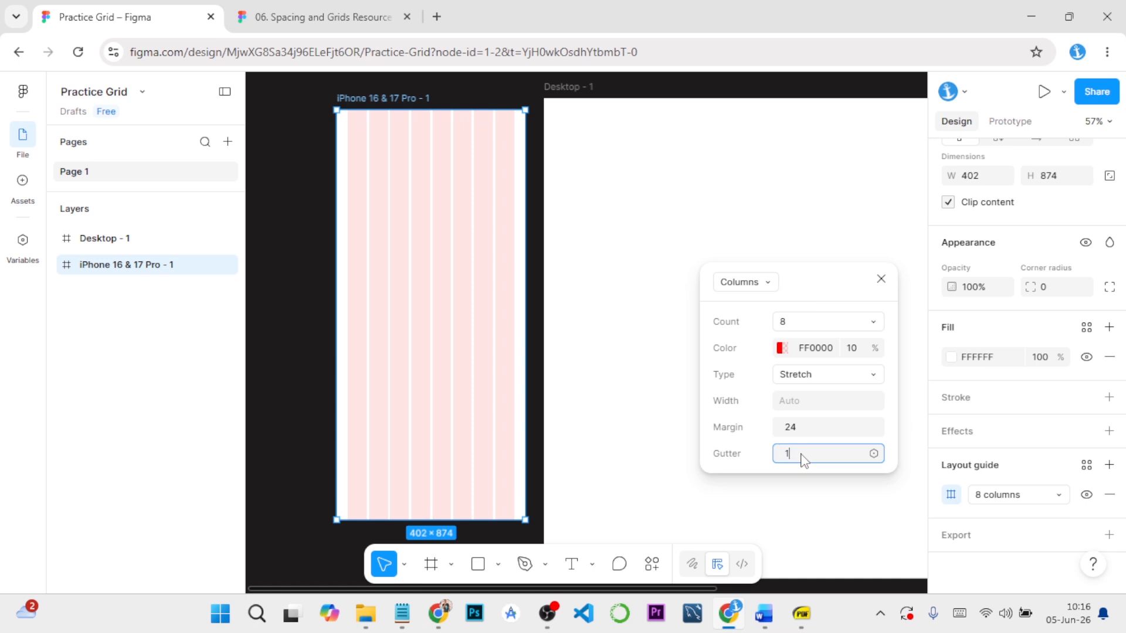
type("16")
key("Return")
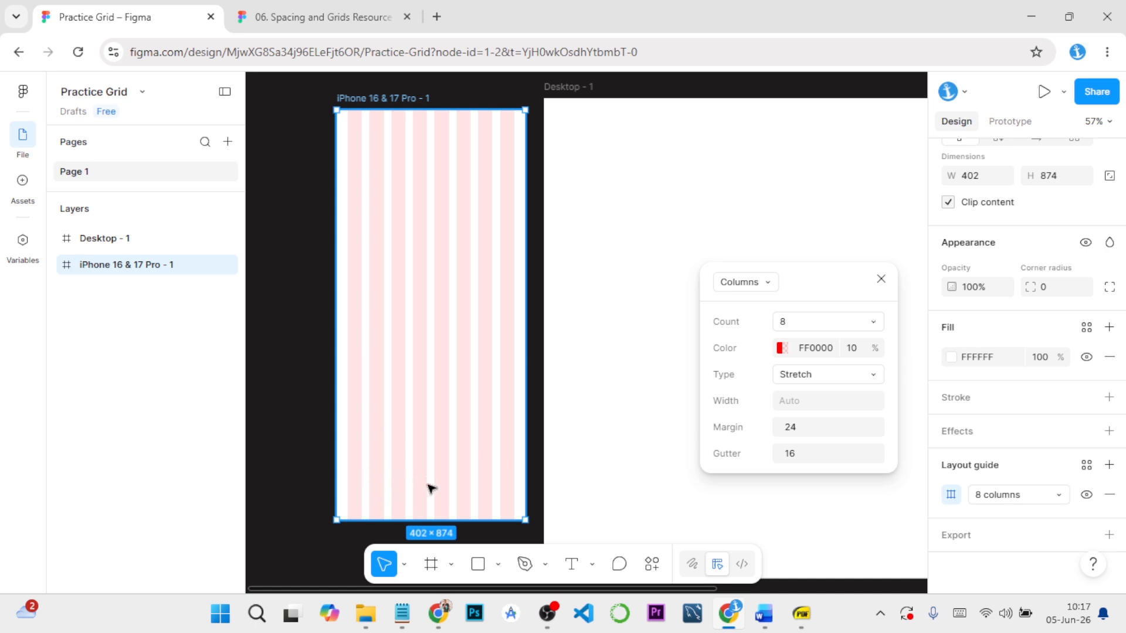
Try gutter values of 10 and 5 on the column guide to compare the column spacing
left_click(812, 455)
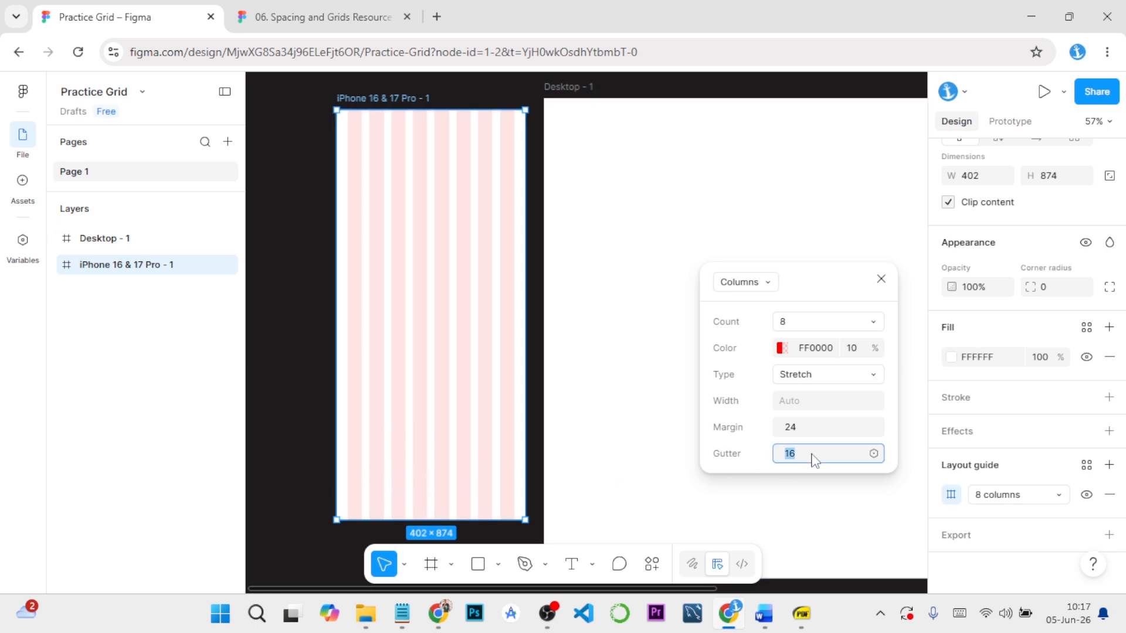
type("10")
key("Return")
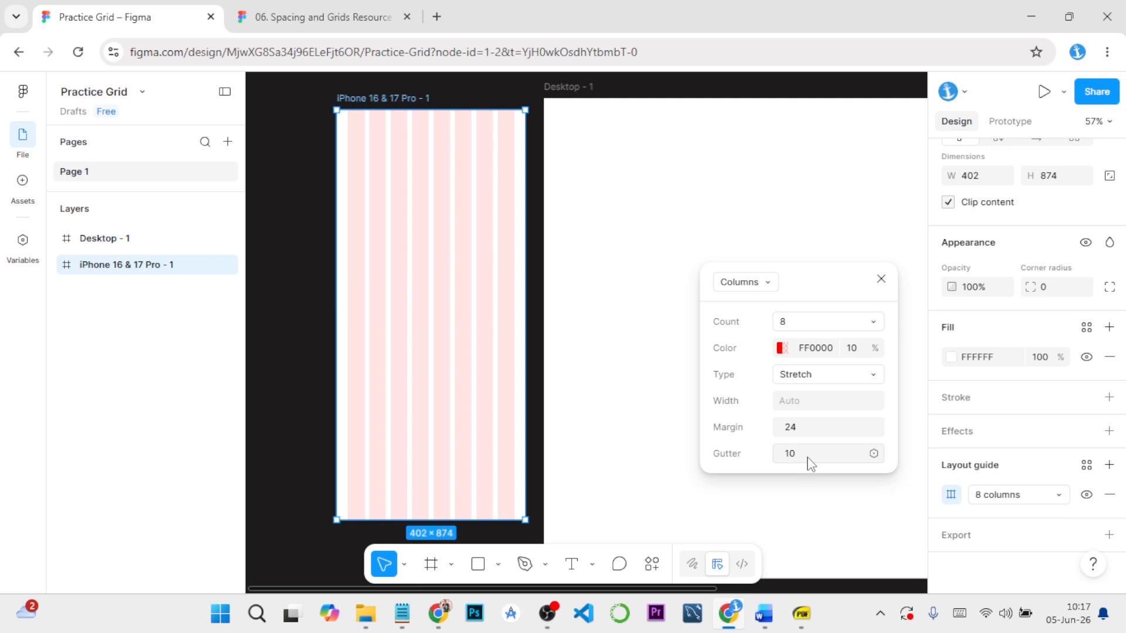
left_click(811, 457)
type("5")
key("Return")
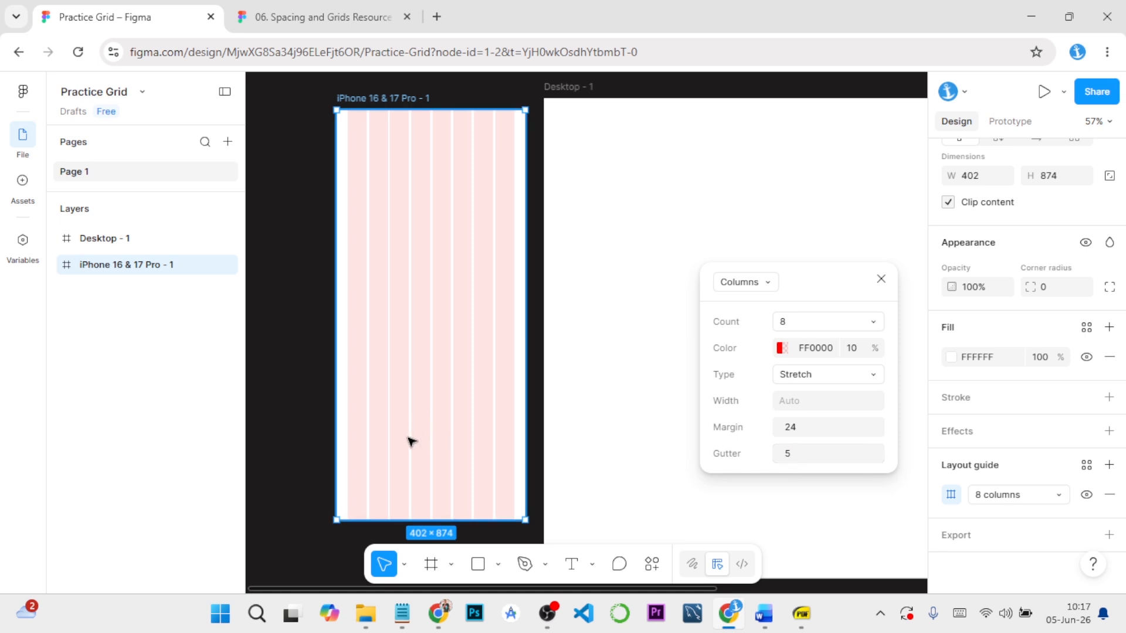
Restore the column guide's gutter to 16
left_click(801, 461)
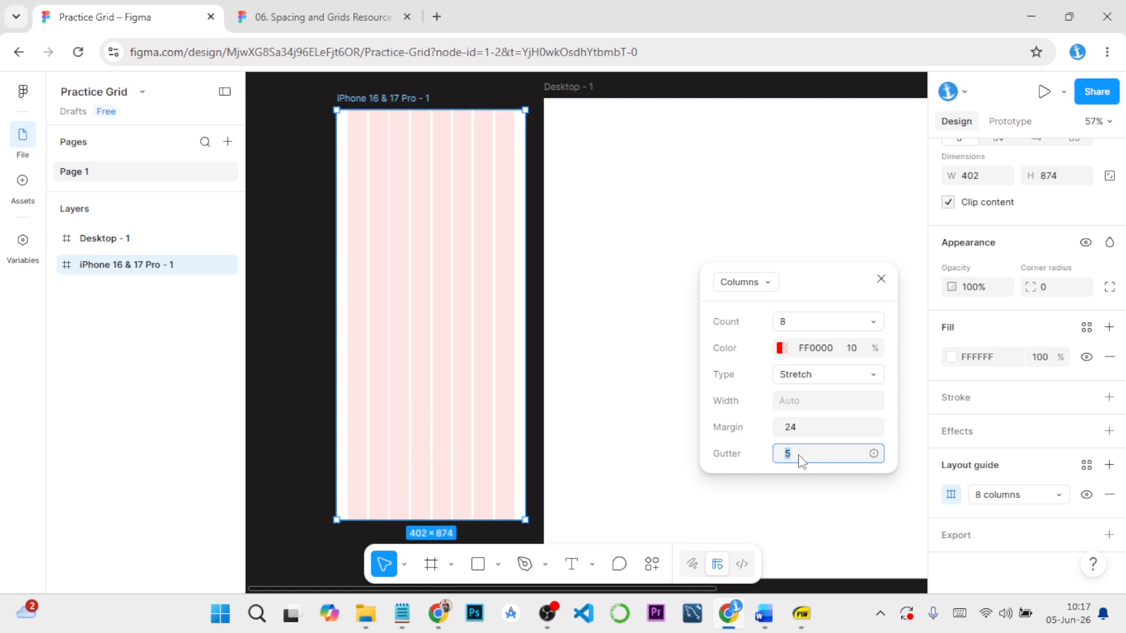
type("16")
key("Return")
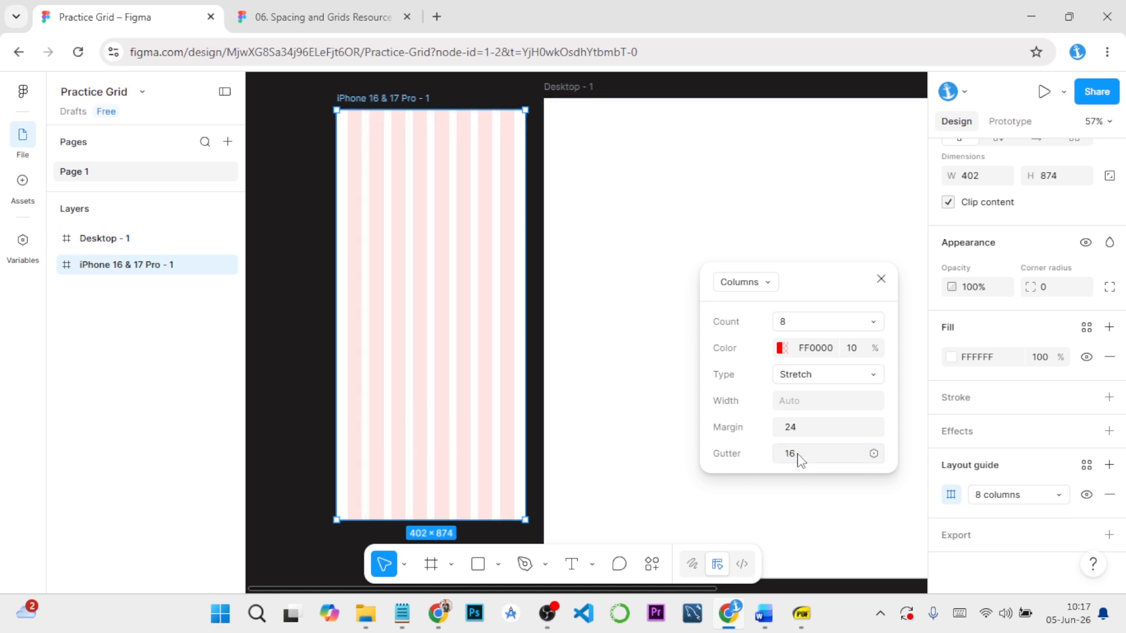
Try a margin of 0 on the column guide and restore the margin to 24
left_click(804, 434)
type("0")
key("Return")
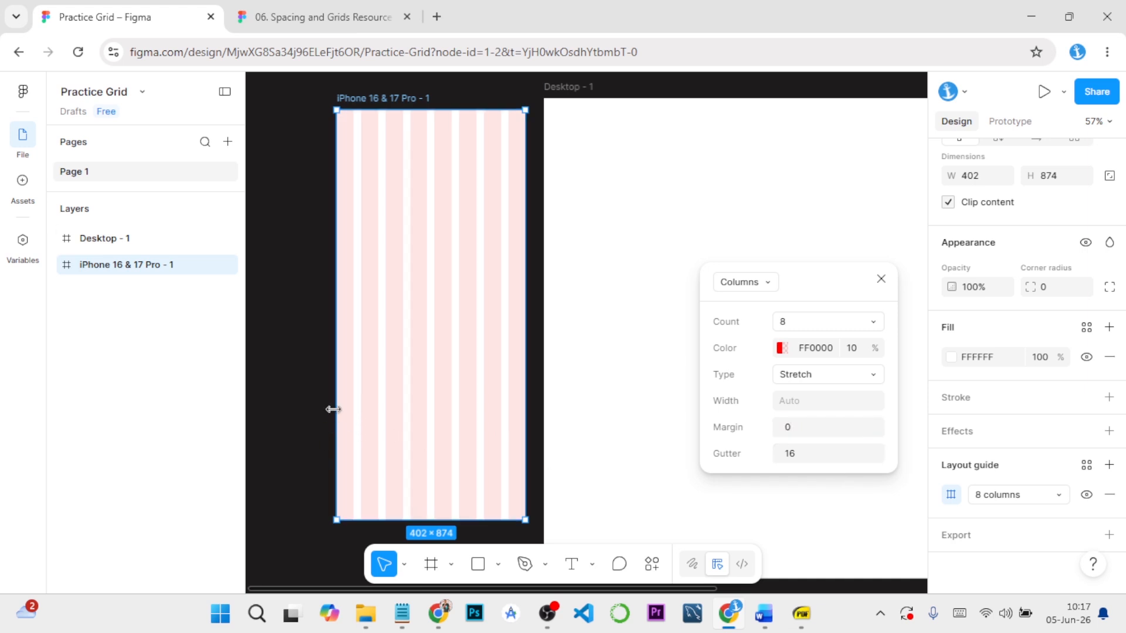
left_click(806, 432)
key("Return")
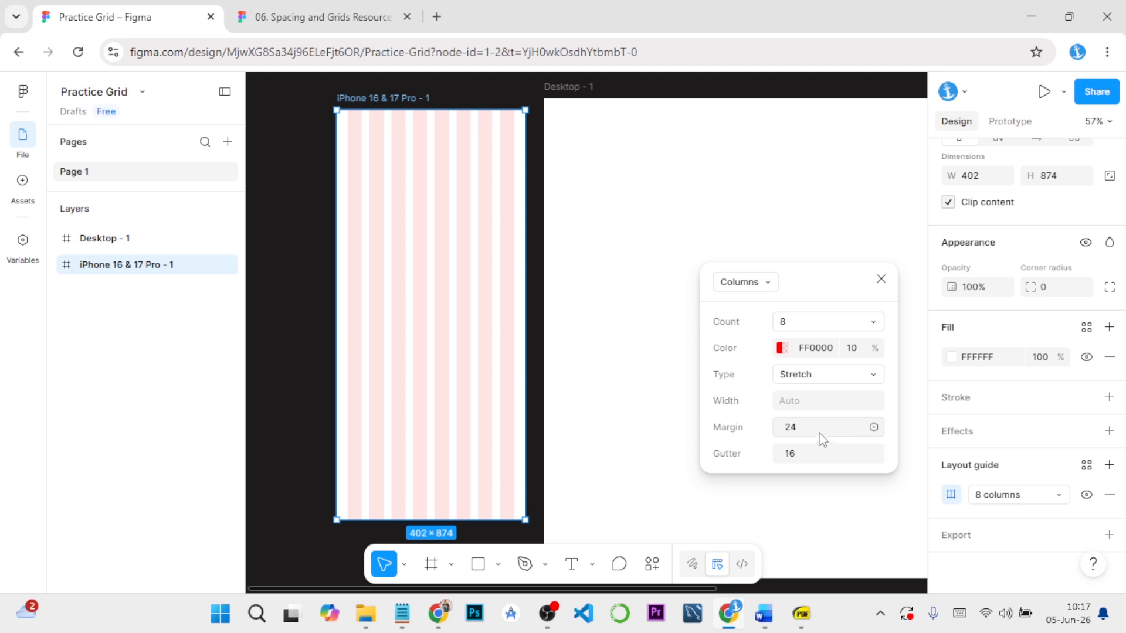
Try a 50% opacity for the column guide's color and restore it to 10%
left_click(860, 351)
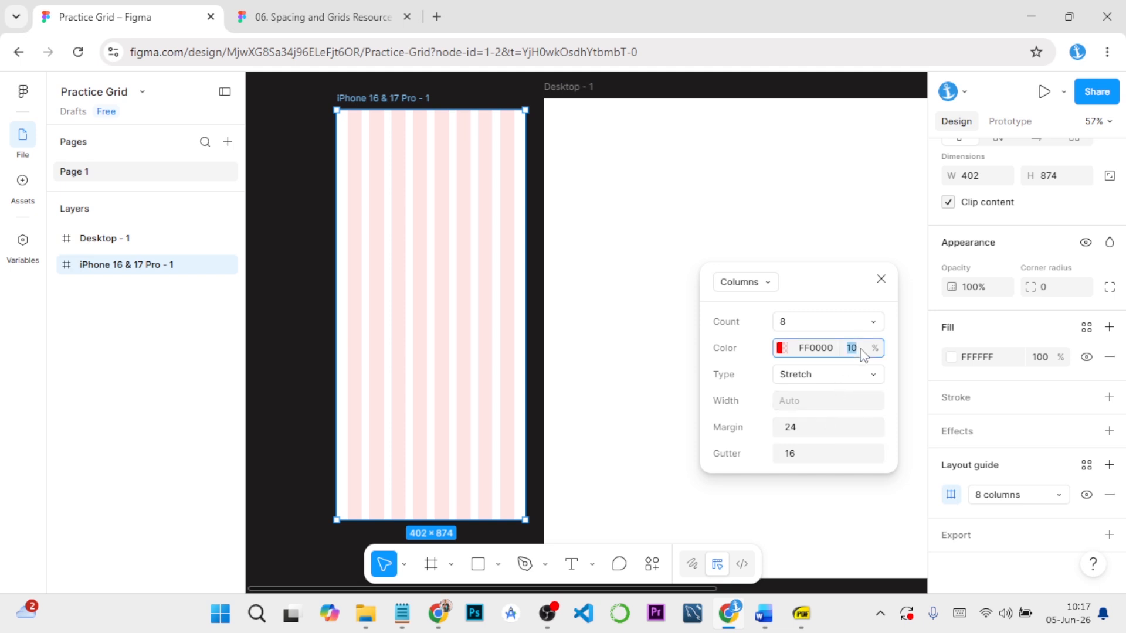
type("50")
key("Return")
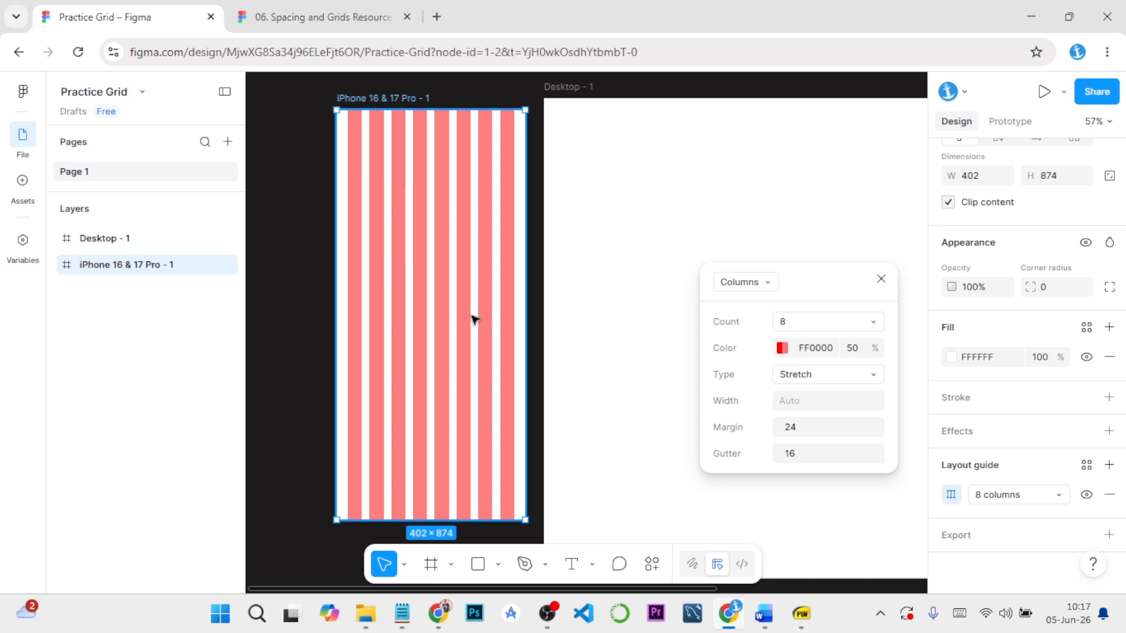
left_click(852, 350)
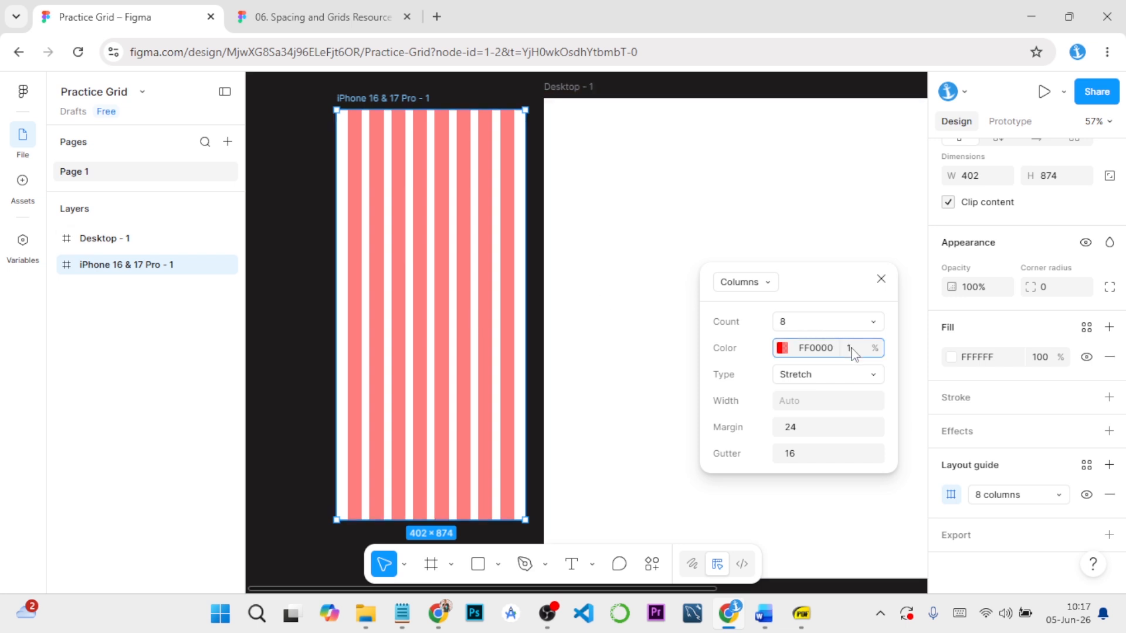
key("Return")
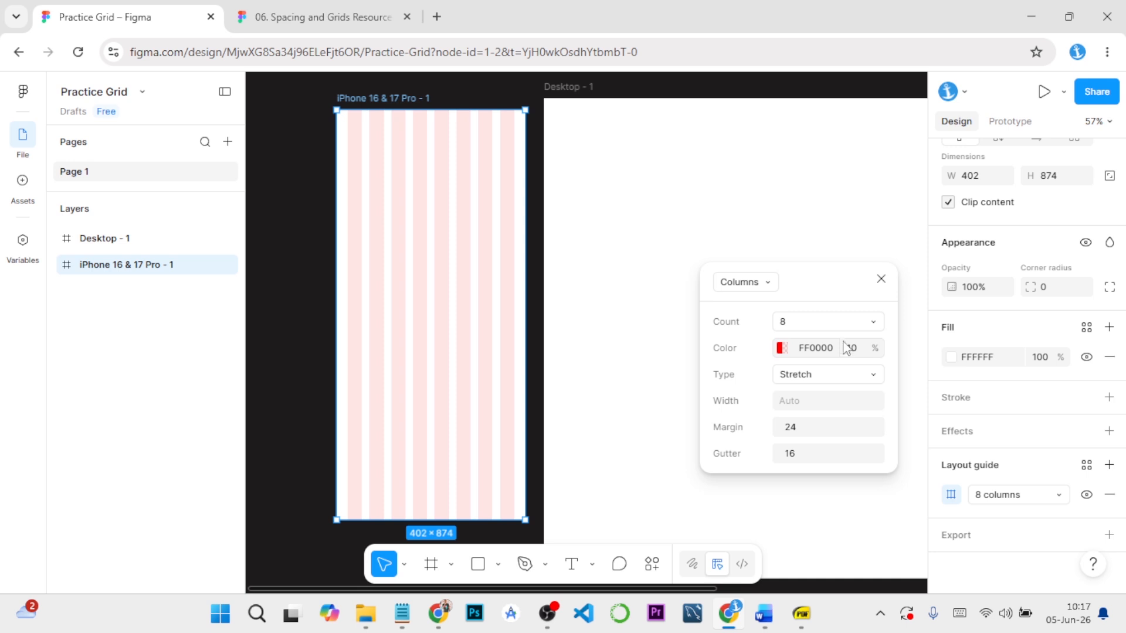
Recolor the column guide, trying 38BDCC and settling on DE4F4F, and close the guide settings
left_click(781, 348)
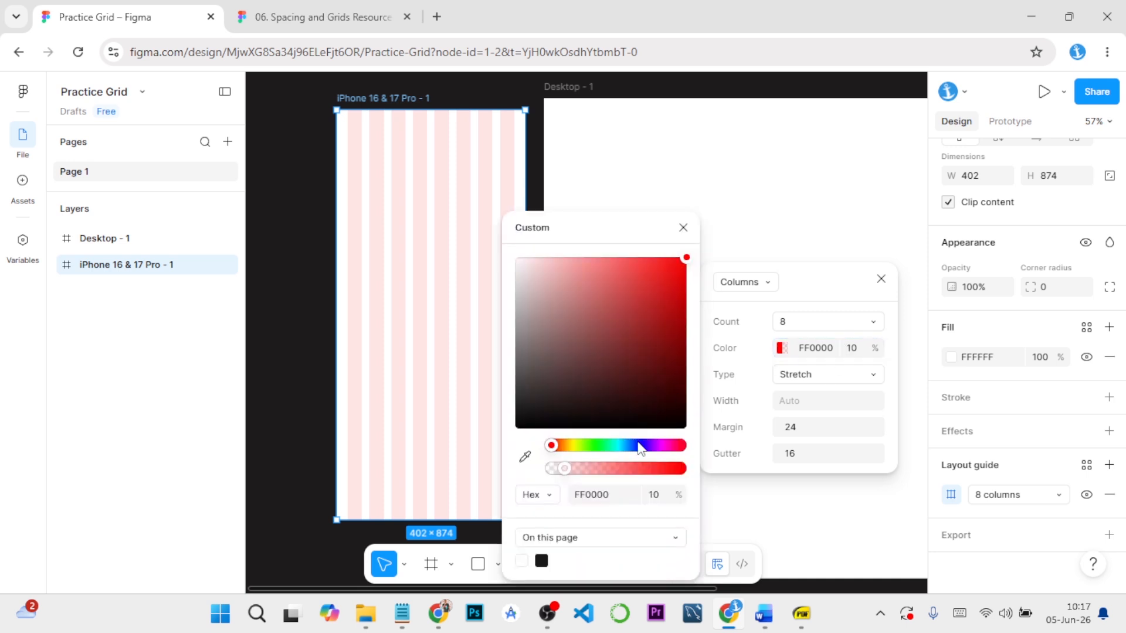
left_click(618, 446)
left_click(640, 292)
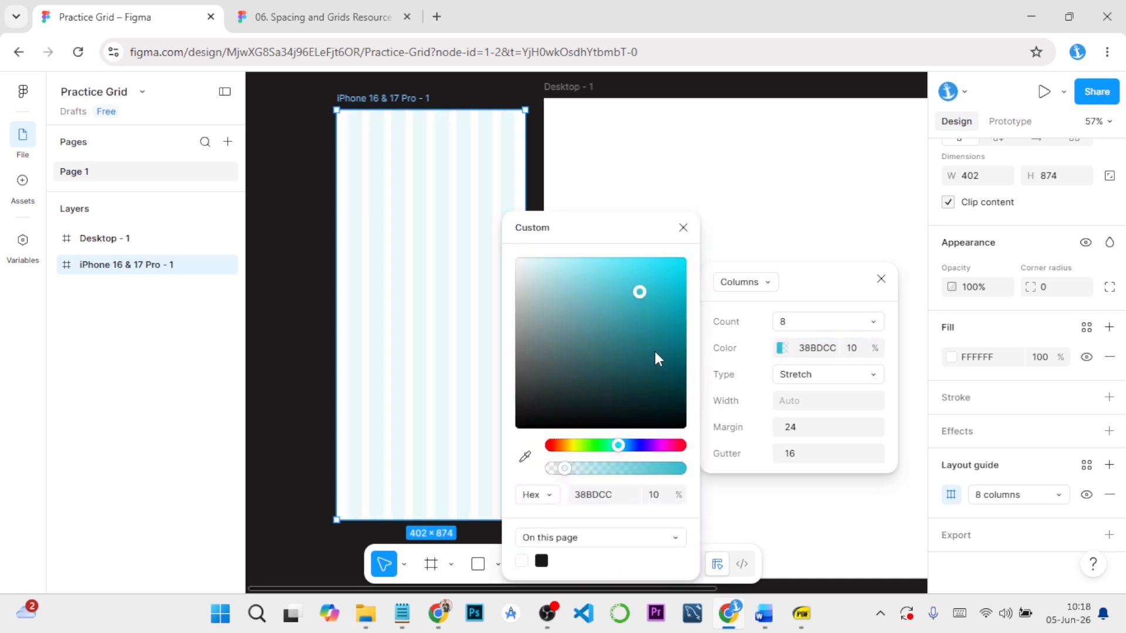
left_click(551, 446)
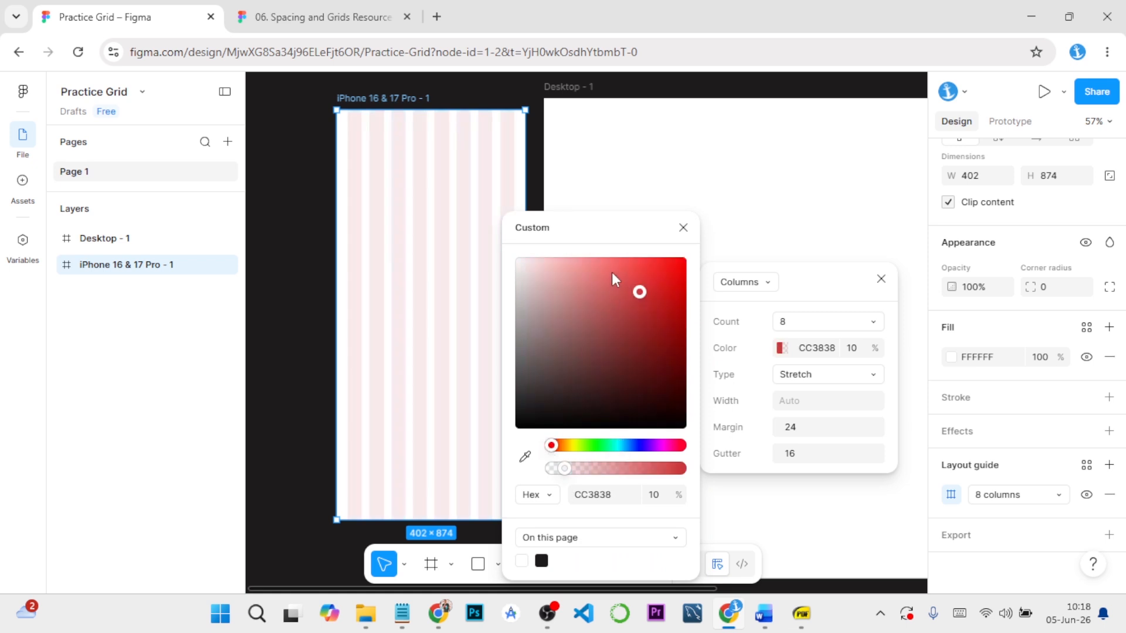
left_click(609, 262)
left_click(625, 279)
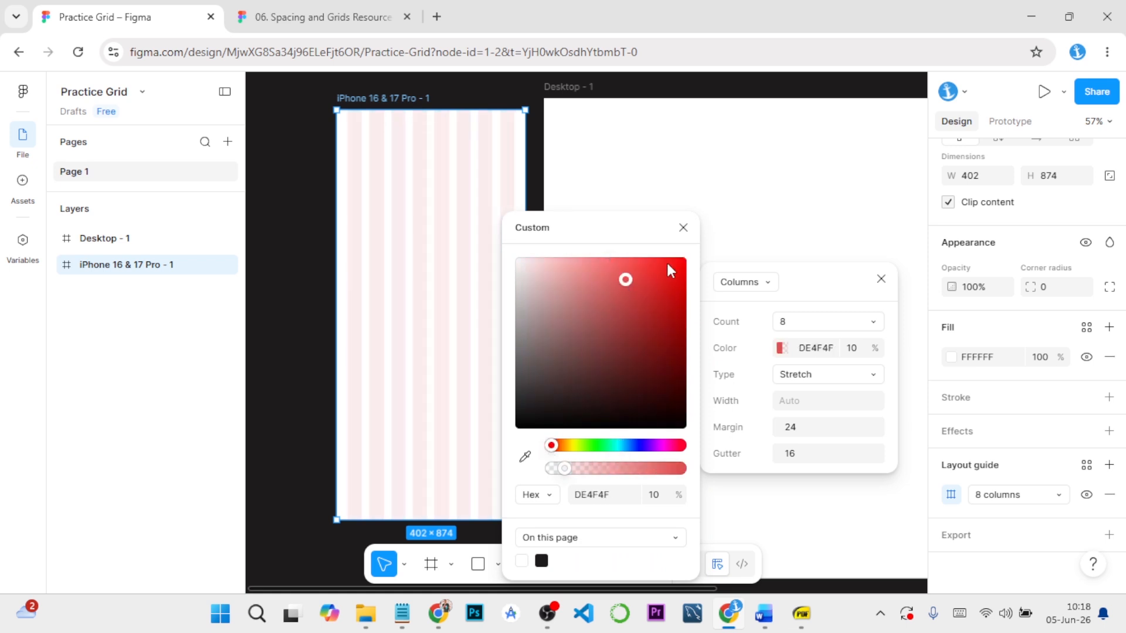
left_click(682, 229)
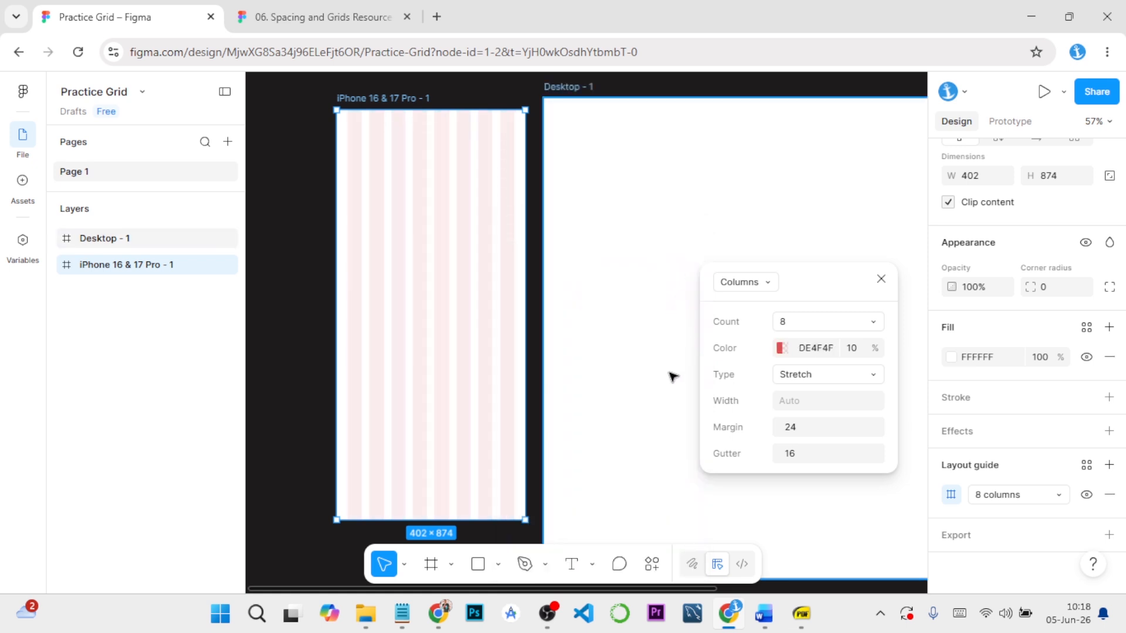
left_click(881, 280)
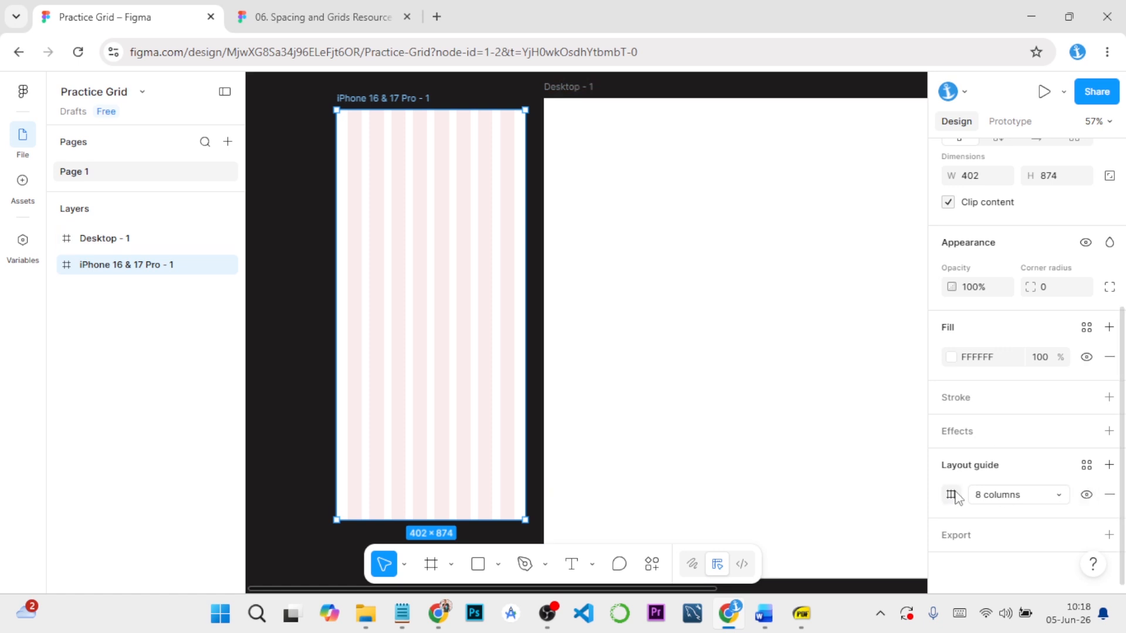
Start creating a new layout guide style from the iPhone frame's 8-column guide
left_click(1086, 466)
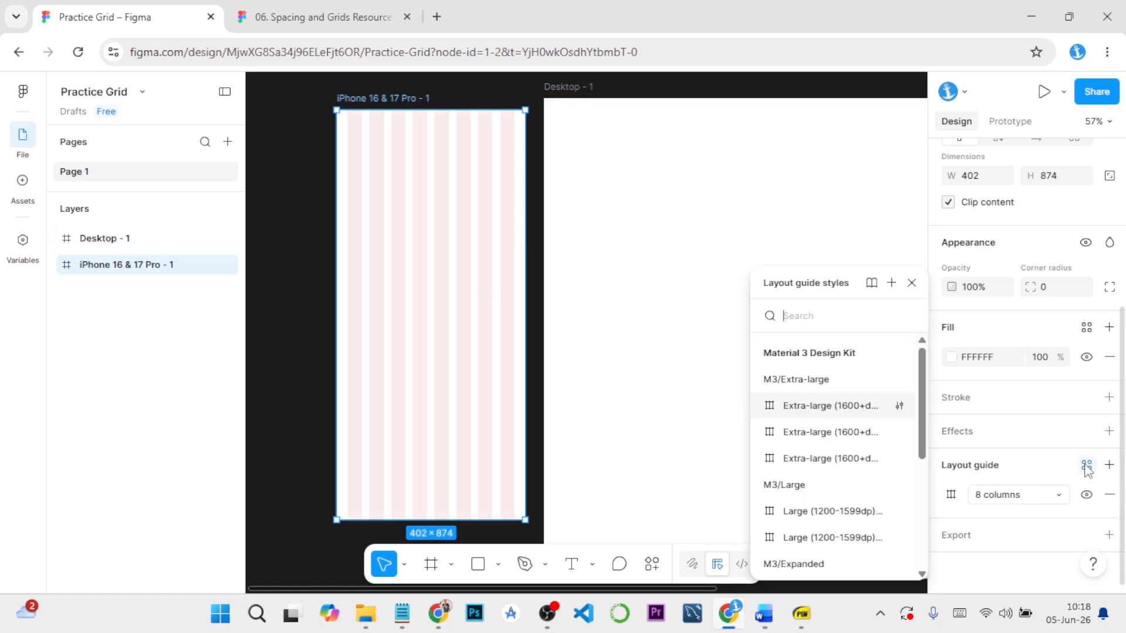
left_click(891, 283)
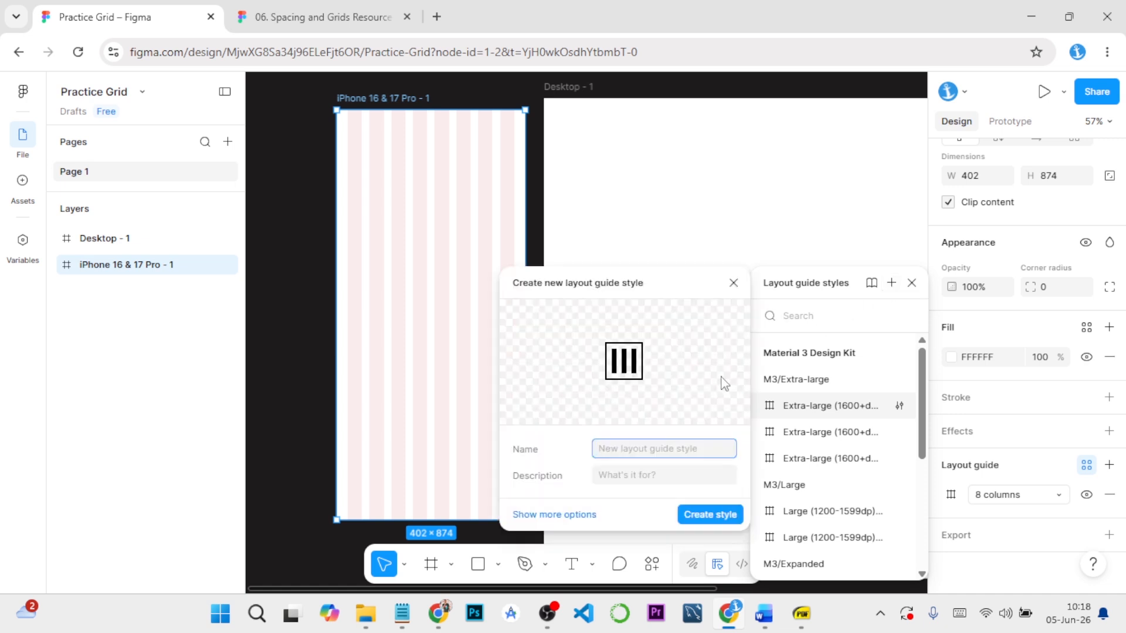
Switch to the GRID SYSTEM SETUP document in Word and copy the style name "Mobile / 8 Col" from the naming convention list
mouse_move(764, 614)
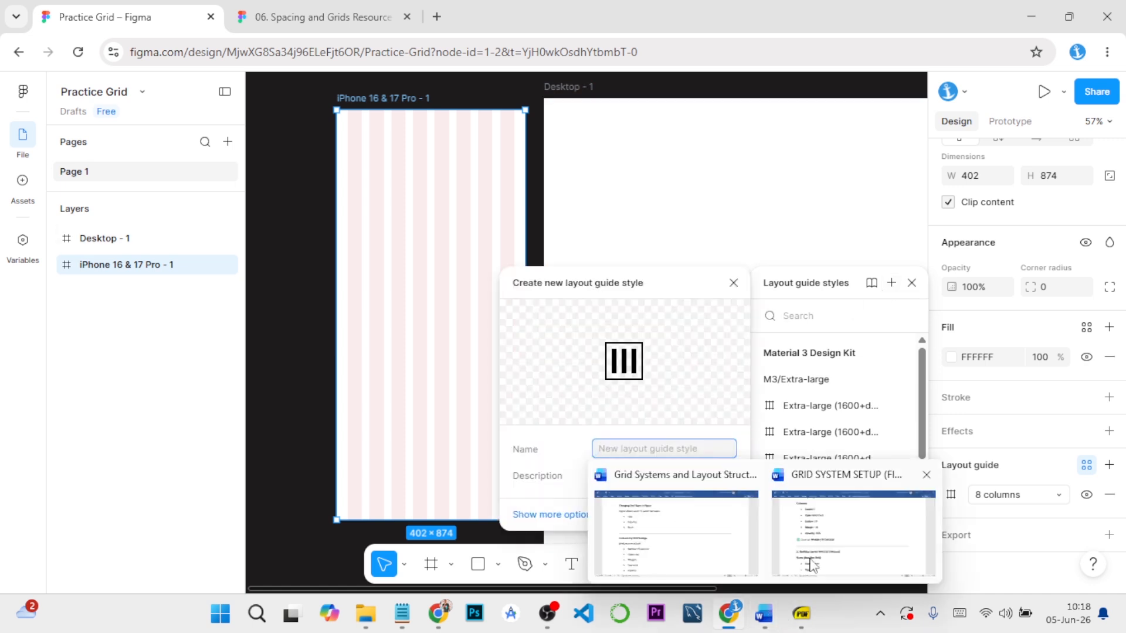
left_click(833, 531)
scroll(475, 288, "up", 10)
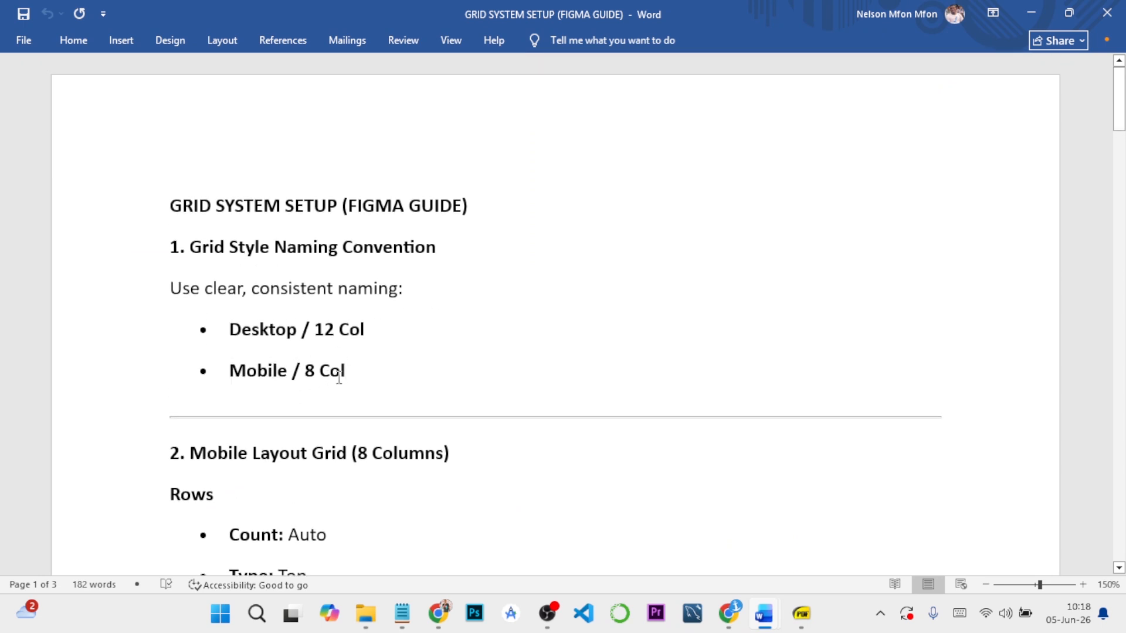
left_click_drag(342, 371, 238, 370)
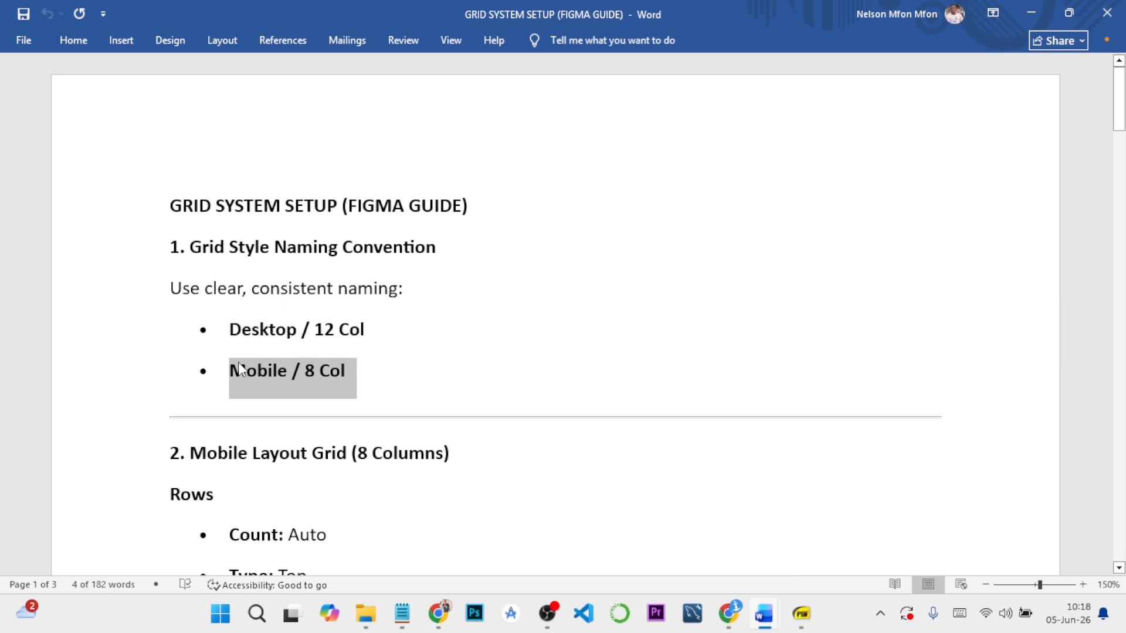
Back in Figma, name the new layout guide style "Mobile / 8 Col", create it and deselect the iPhone frame
left_click(729, 614)
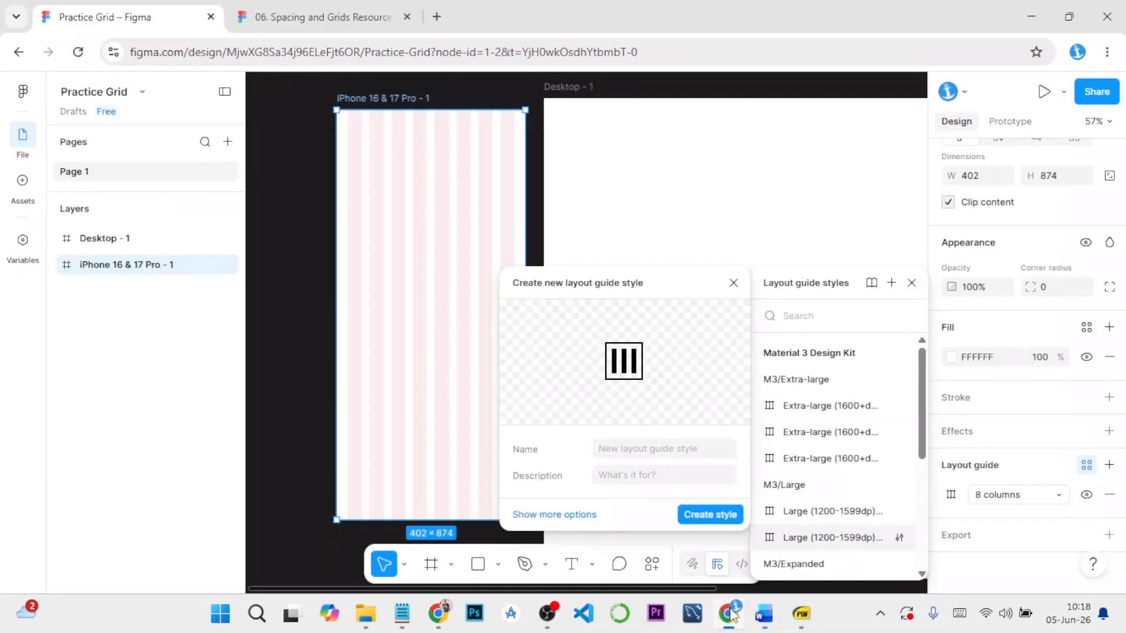
left_click(613, 448)
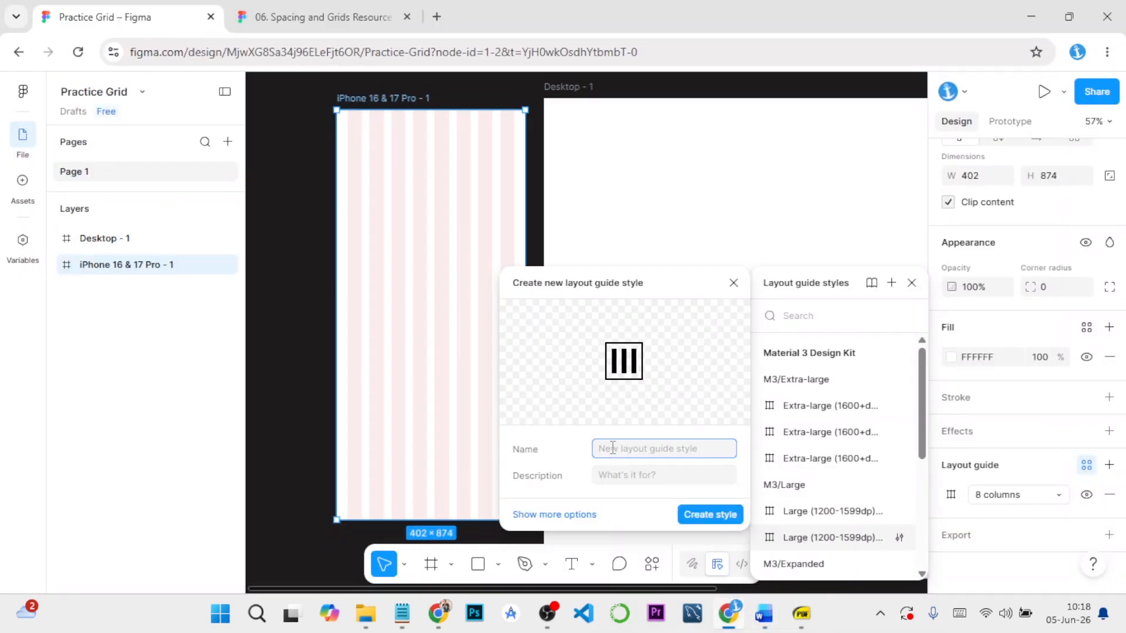
type("•\tMobile / 8 Col")
key("BackSpace")
key("BackSpace")
left_click(711, 516)
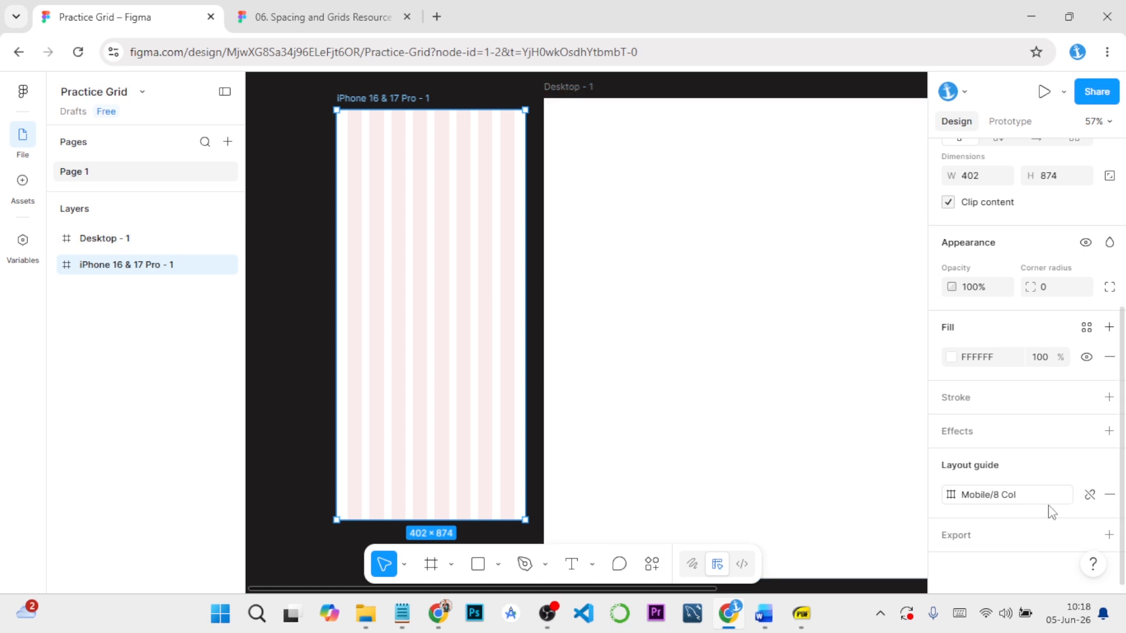
left_click(306, 178)
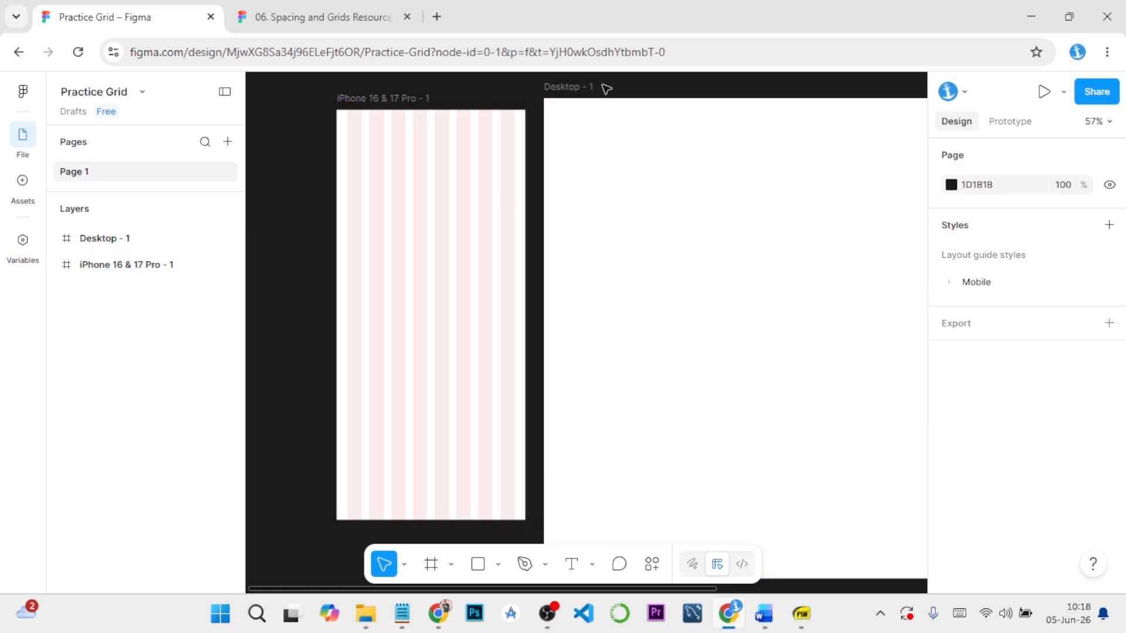
Select the Desktop - 1 frame and look up the 12-column desktop layout grid settings in the Word guide
left_click(595, 87)
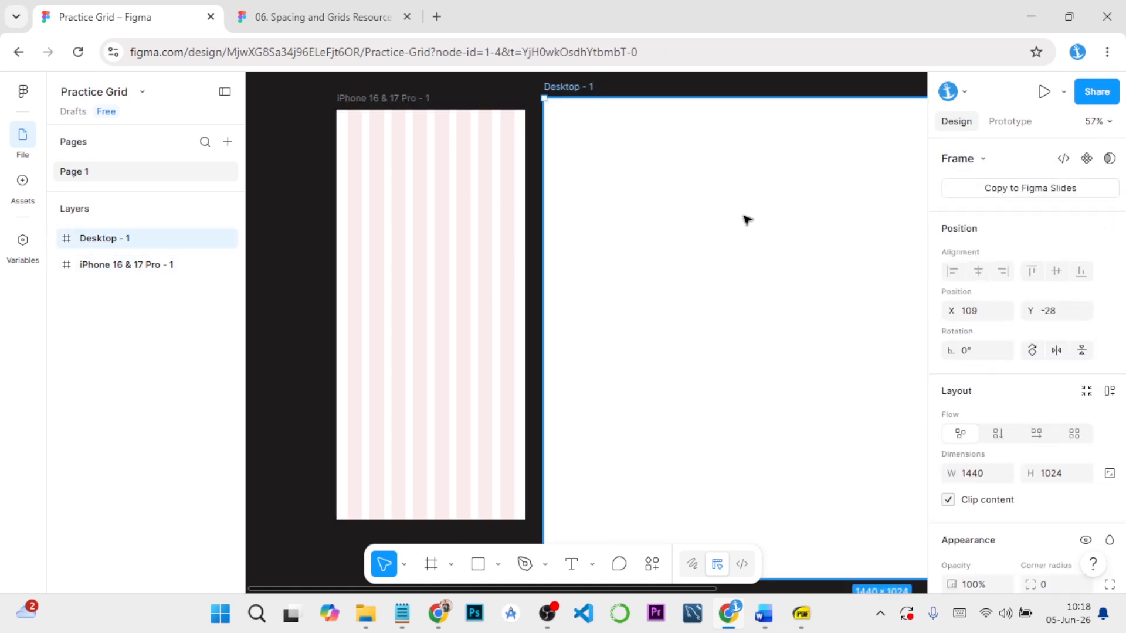
scroll(746, 220, "down", 3)
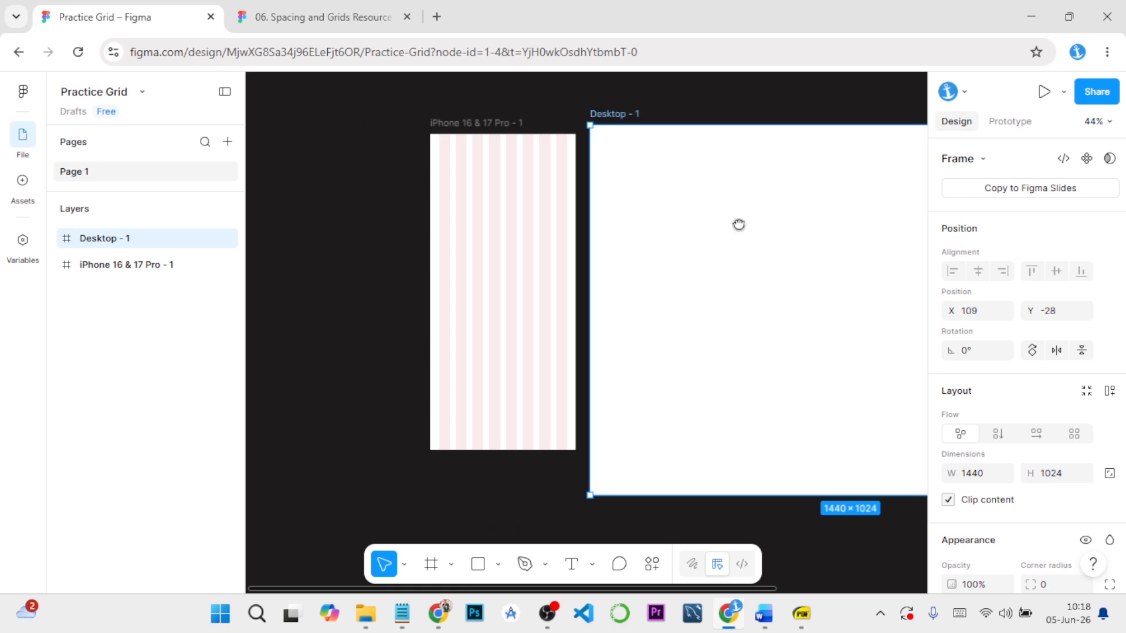
left_click_drag(737, 224, 476, 218)
scroll(575, 236, "up", 2)
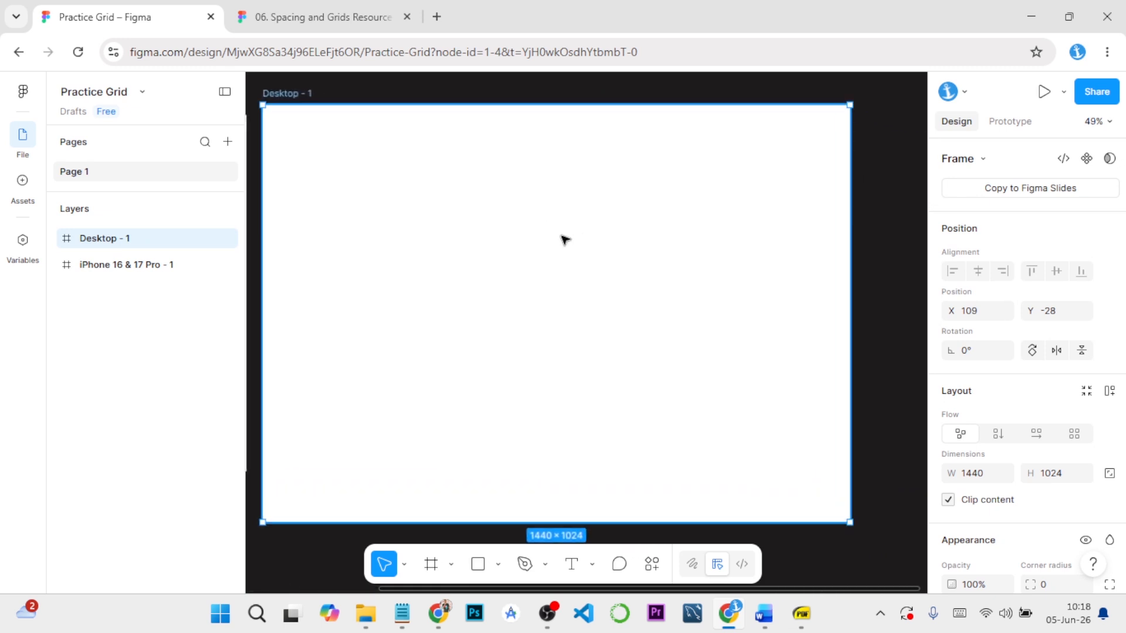
left_click_drag(539, 242, 558, 233)
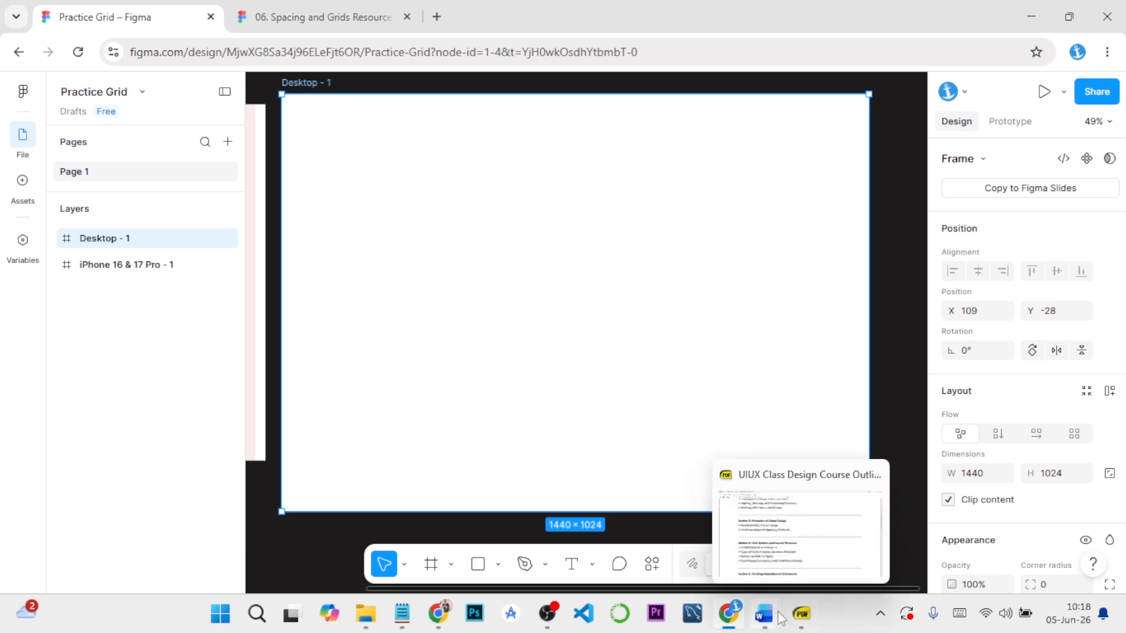
mouse_move(763, 613)
left_click(824, 557)
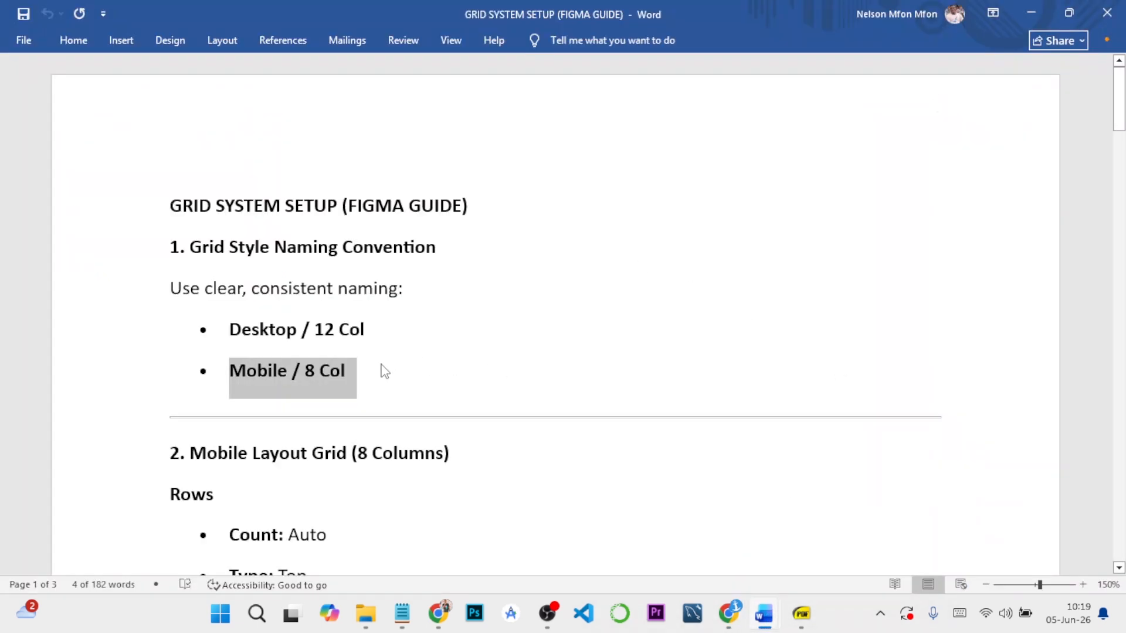
scroll(382, 365, "down", 15)
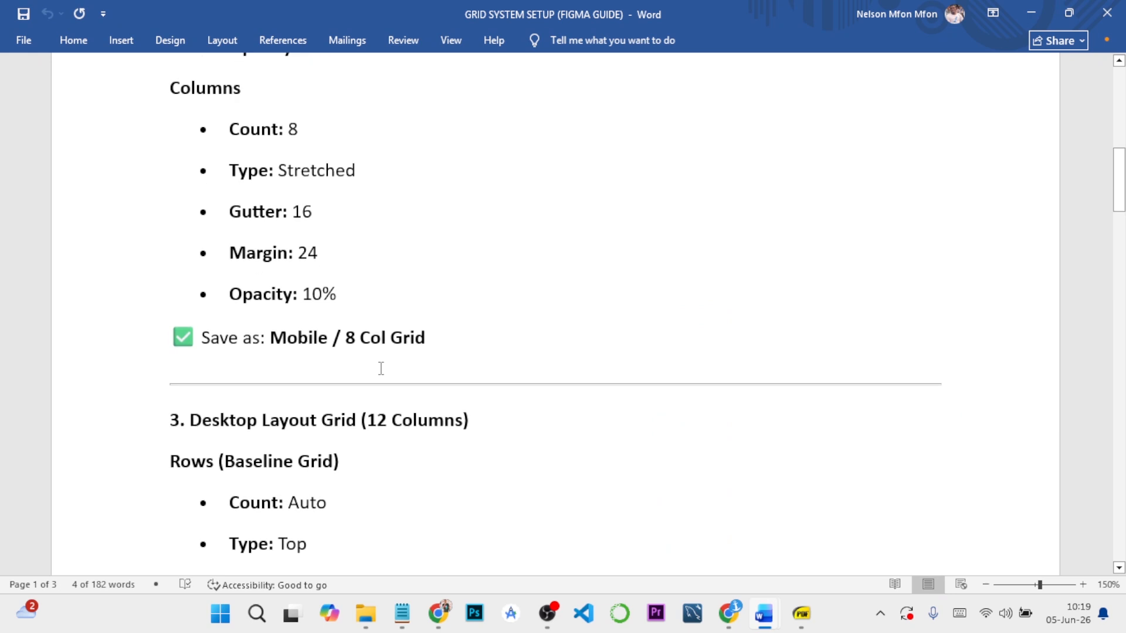
scroll(381, 369, "down", 10)
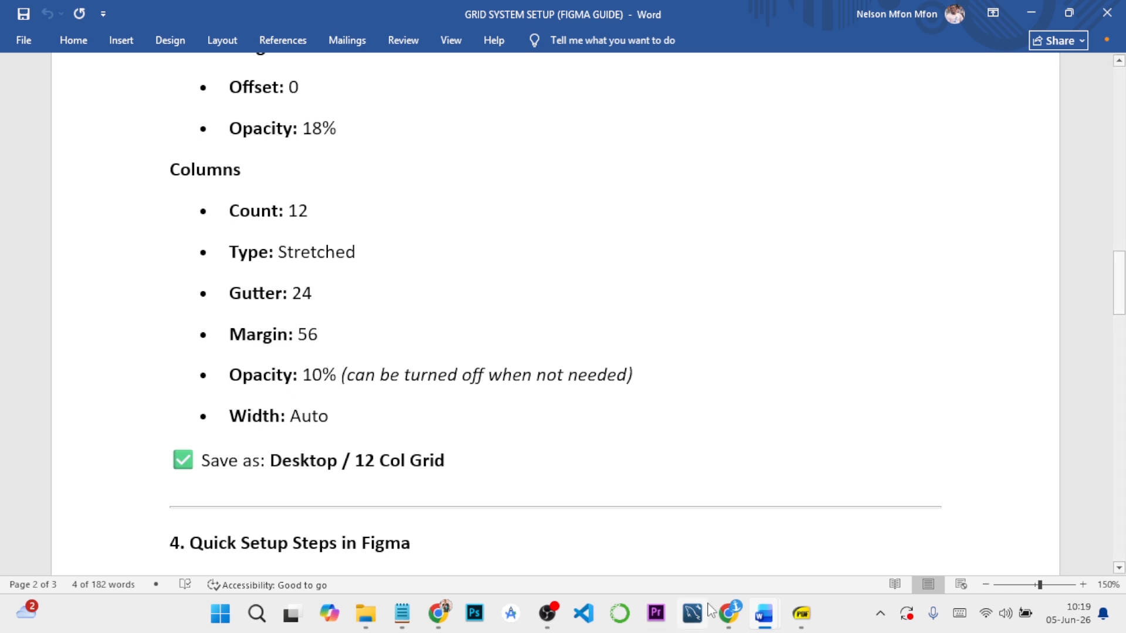
mouse_move(734, 616)
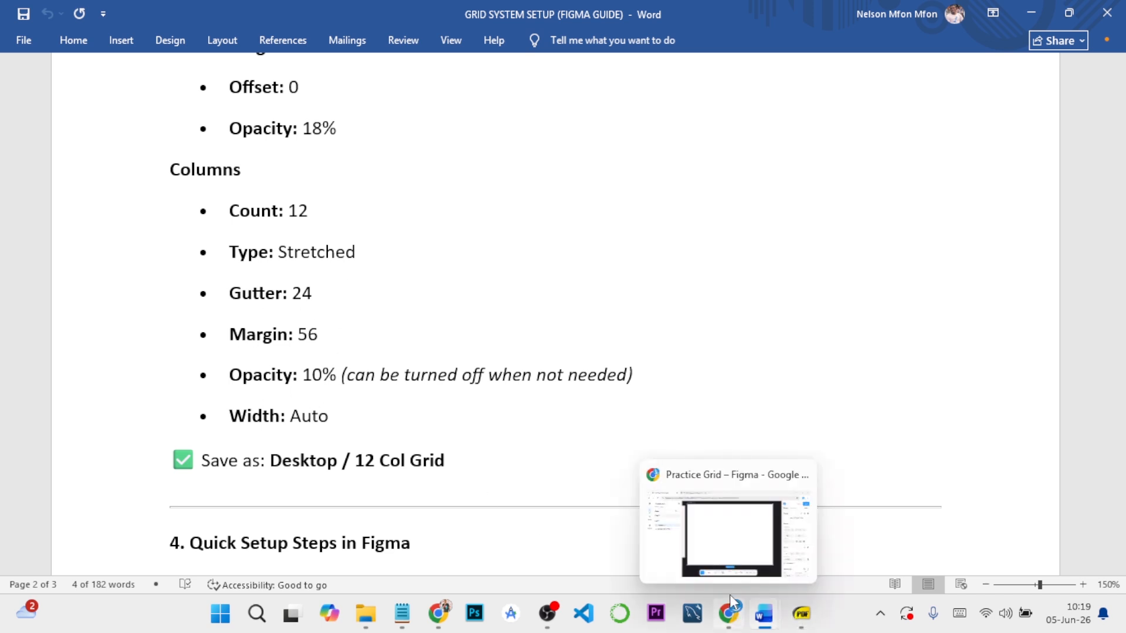
Back in Figma, add a Columns layout guide to the Desktop - 1 frame with a count of 12 and type Stretch
left_click(725, 553)
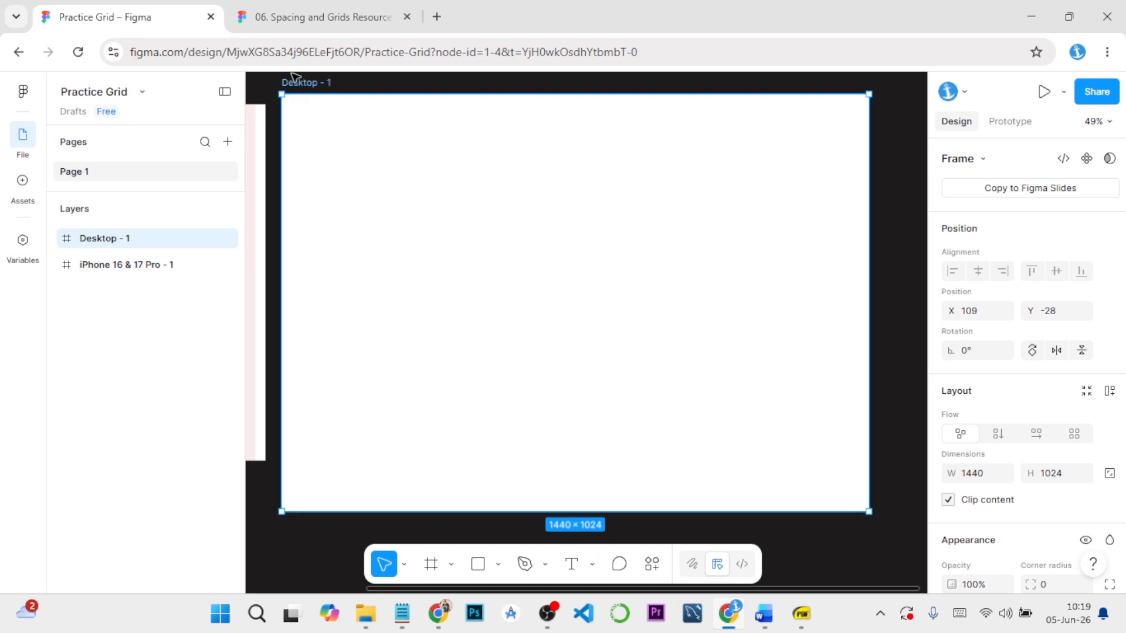
scroll(1084, 346, "down", 5)
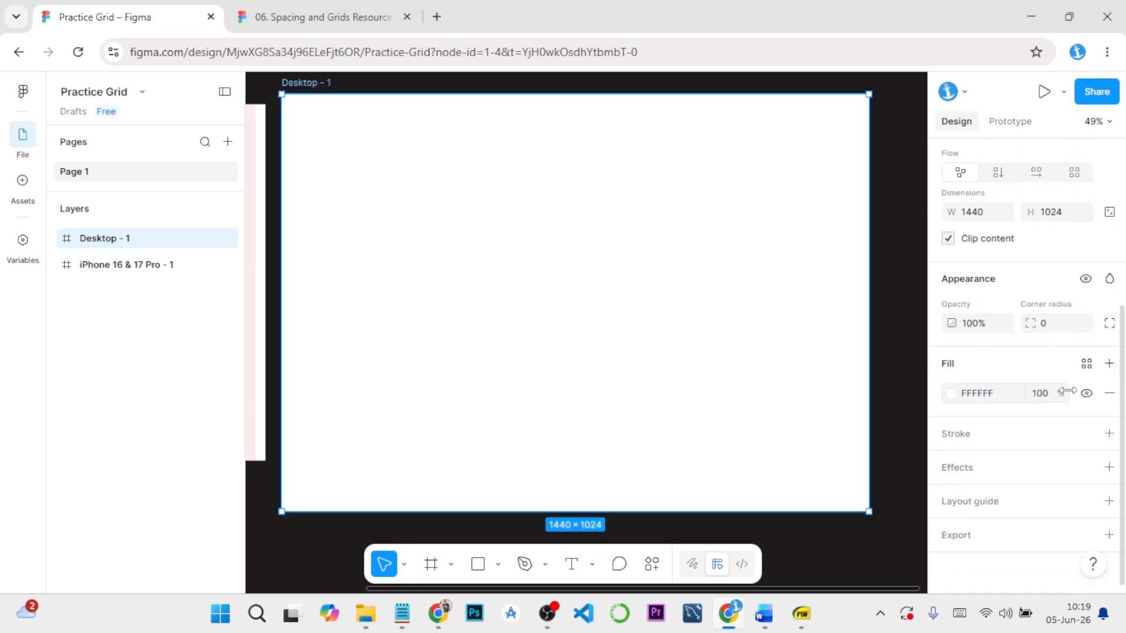
left_click(1108, 501)
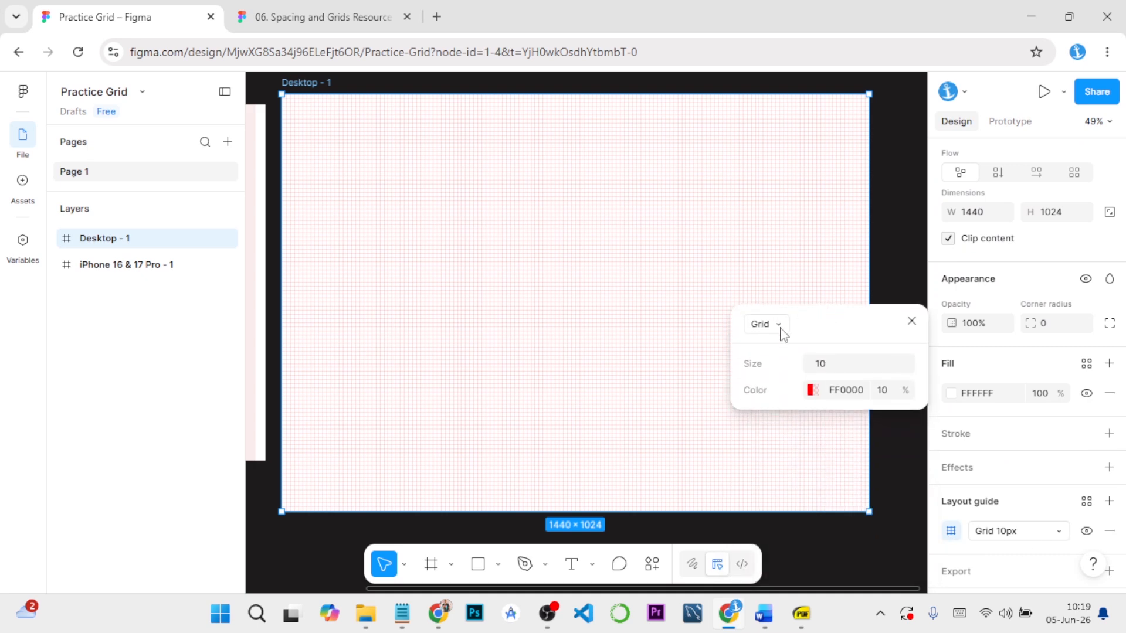
left_click(773, 325)
left_click(780, 370)
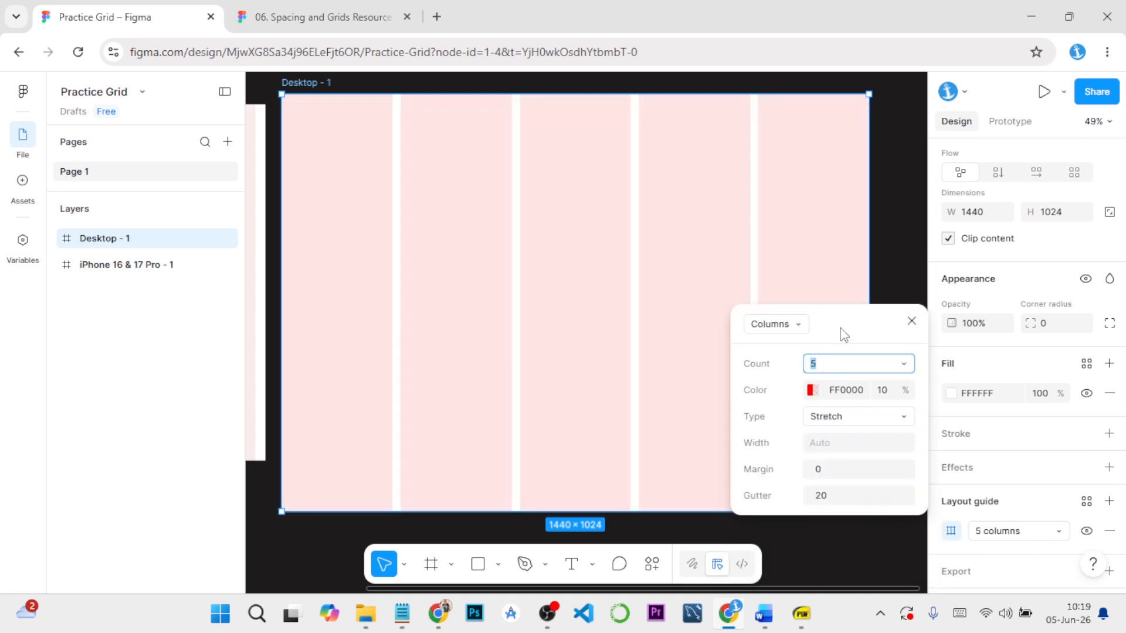
left_click(789, 340)
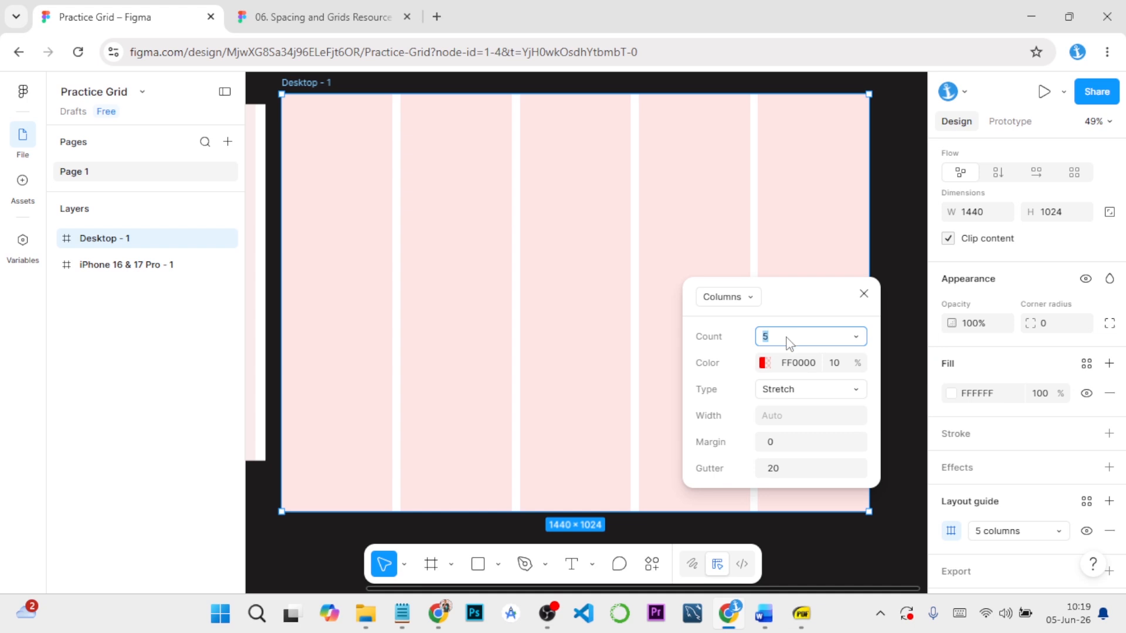
type("12")
left_click(797, 390)
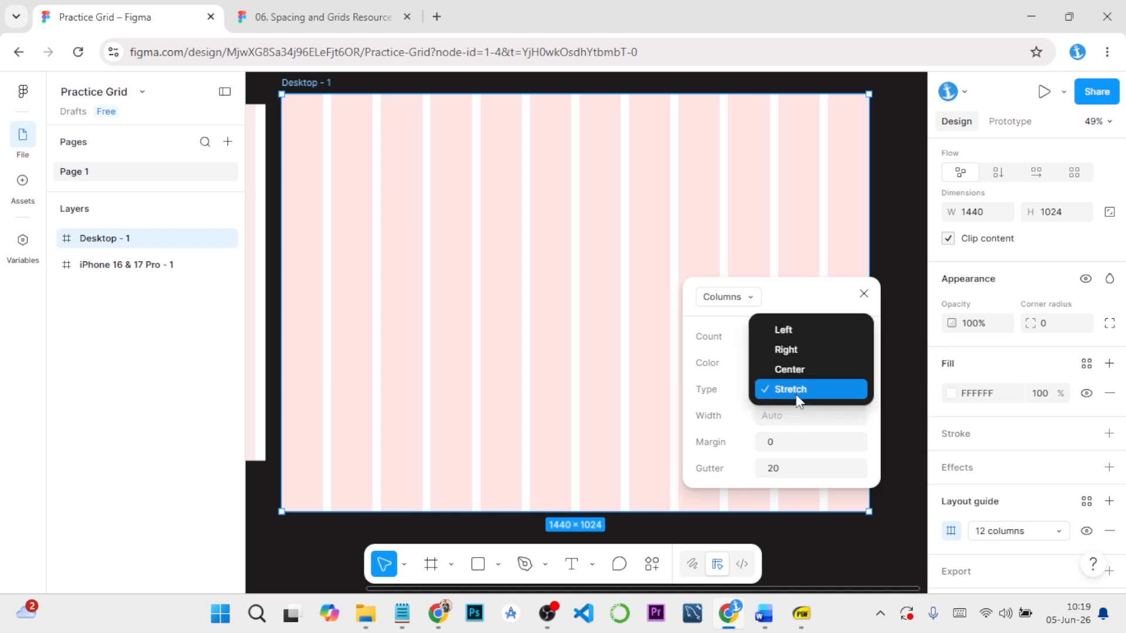
left_click(798, 399)
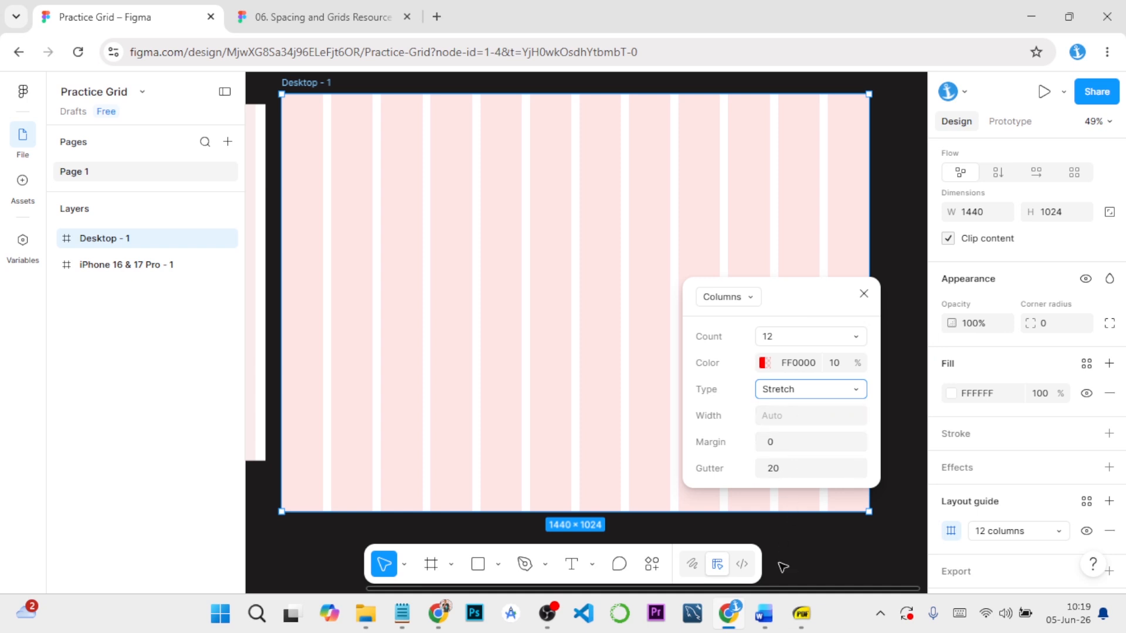
Recheck the desktop column values in the Word guide, set the guide's margin to 56 and gutter to 24, and close its settings
mouse_move(764, 623)
left_click(817, 522)
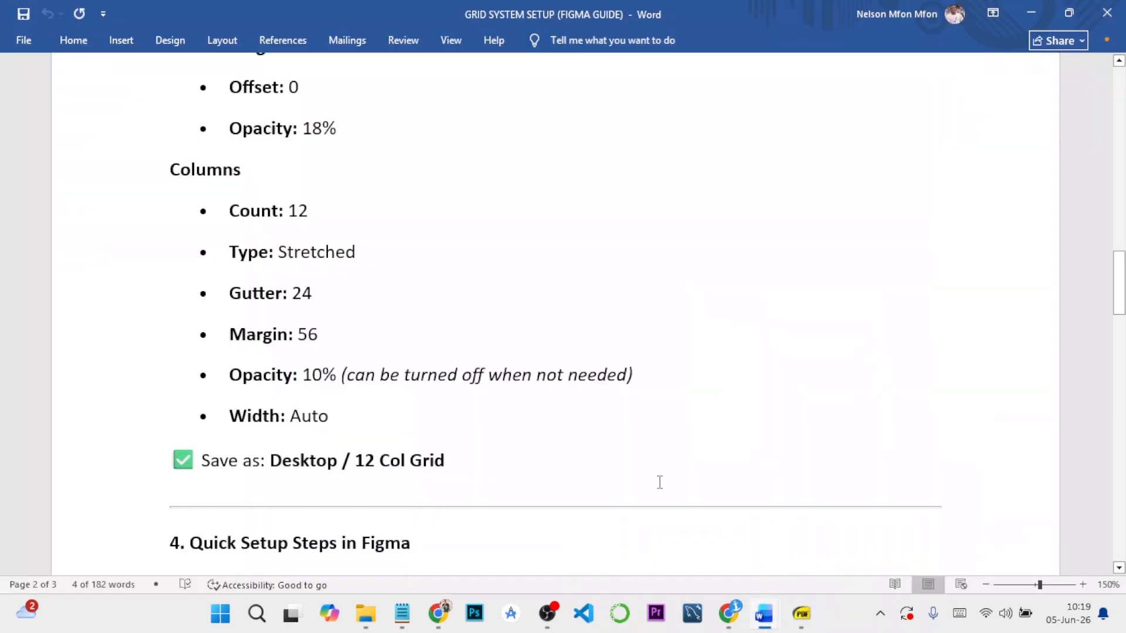
left_click(746, 605)
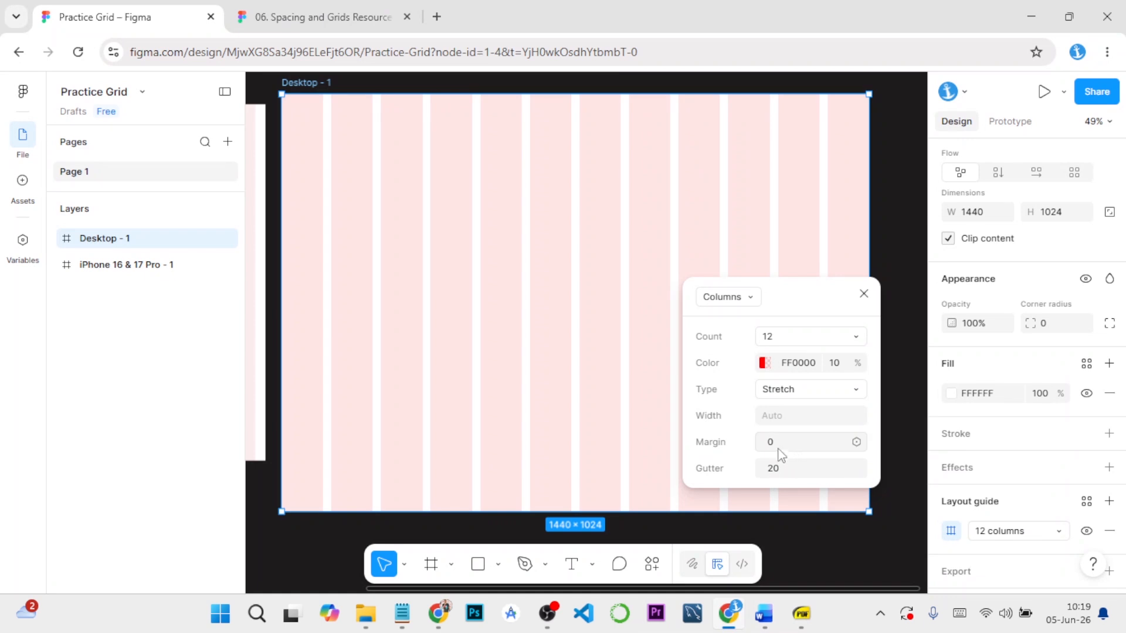
left_click(778, 445)
type("56")
left_click(784, 471)
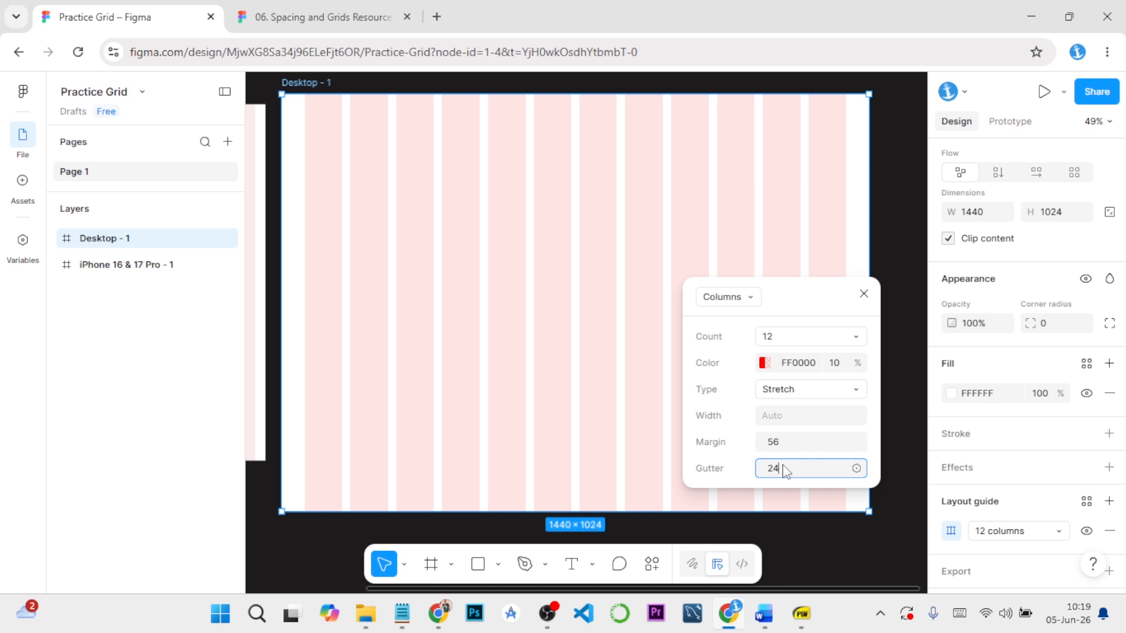
key("Return")
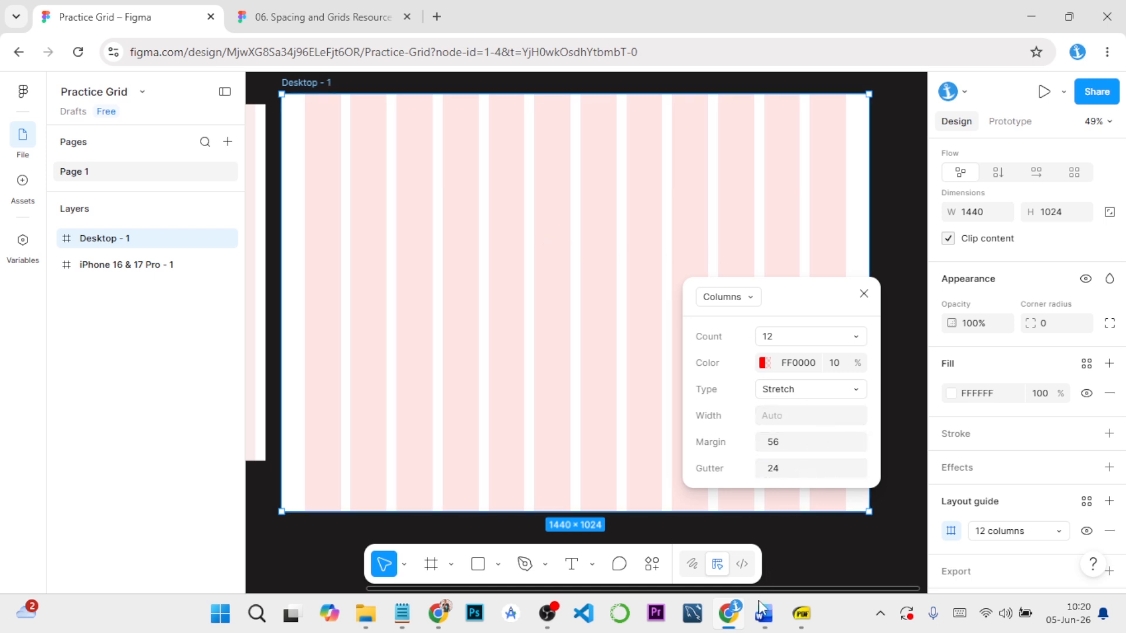
left_click(815, 548)
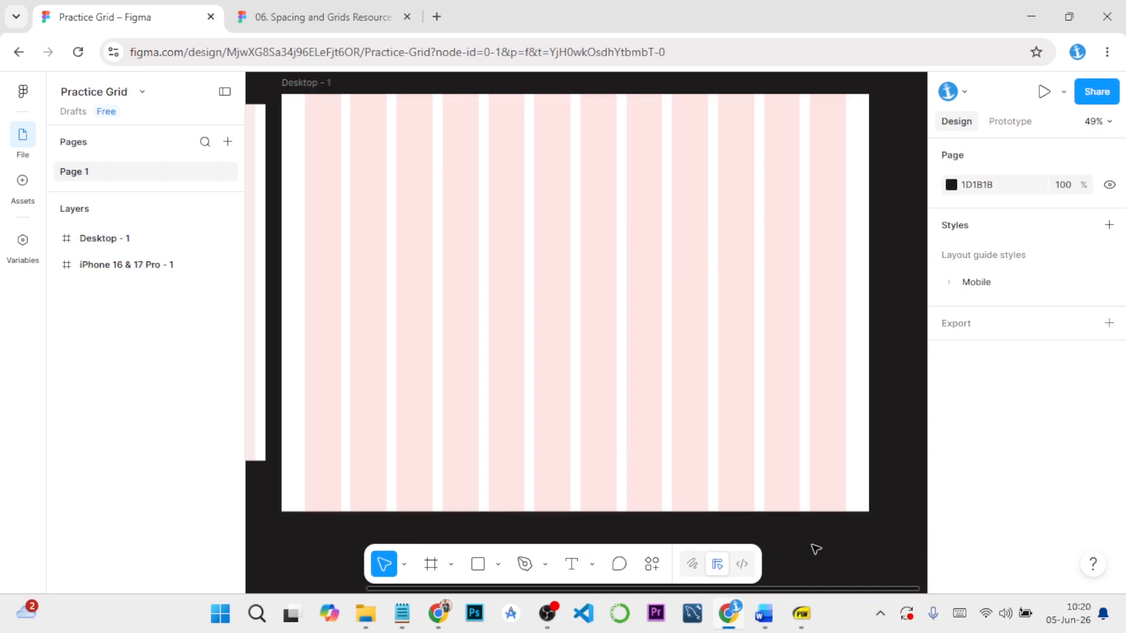
Switch to the Word guide and copy the style name "Desktop / 12 Col" from the naming convention list
mouse_move(763, 613)
left_click(856, 504)
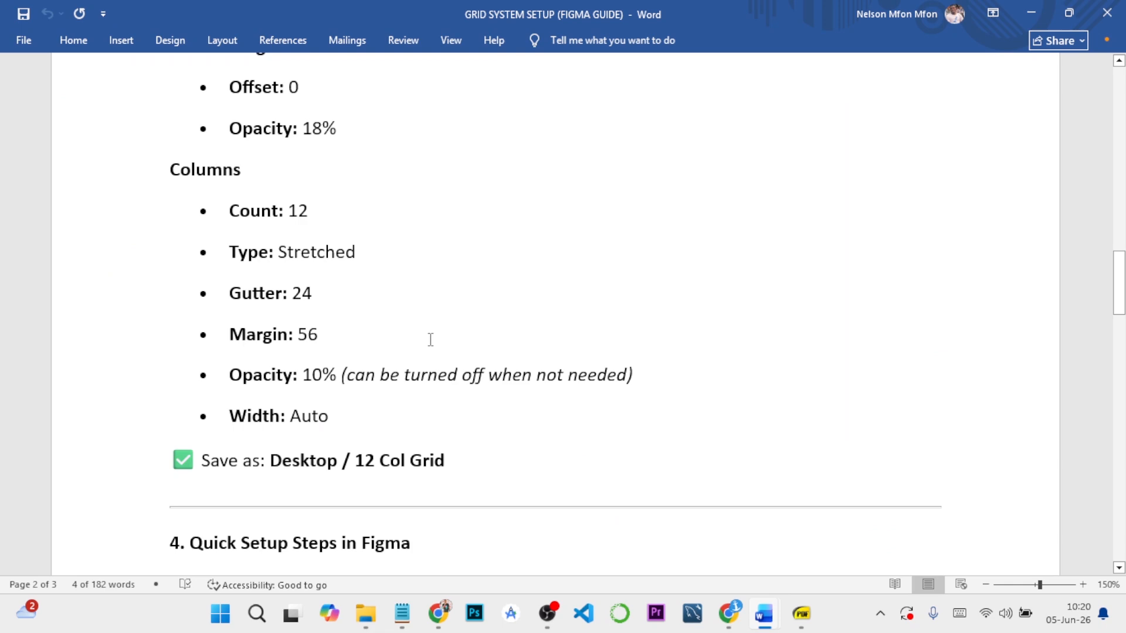
scroll(430, 340, "up", 20)
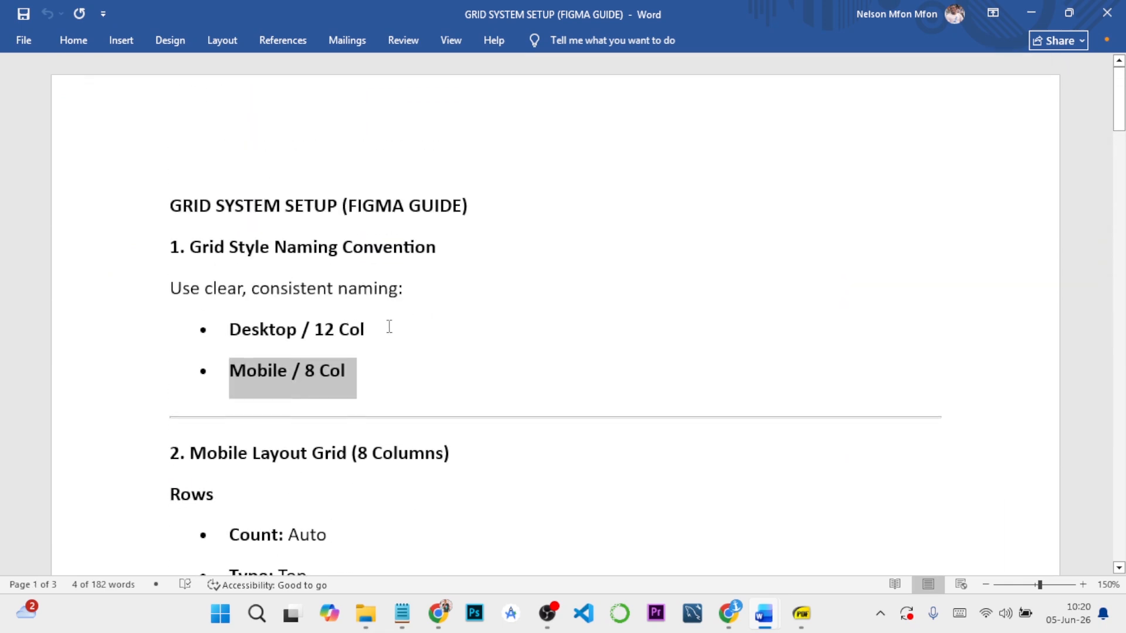
left_click_drag(389, 326, 253, 323)
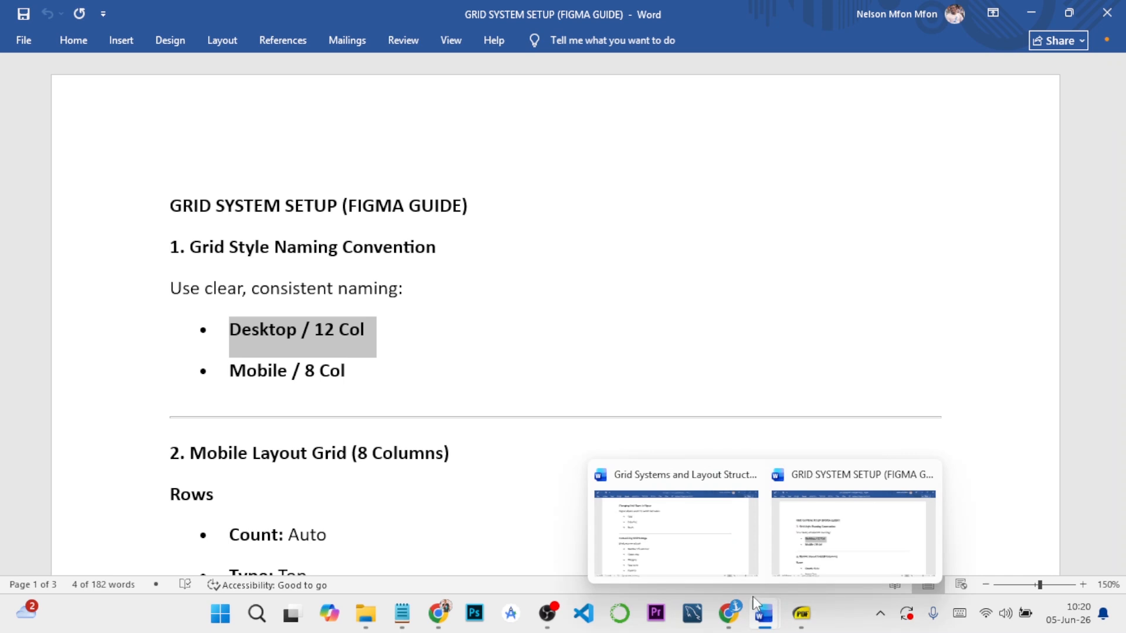
Back in Figma, save the Desktop - 1 frame's 12-column guide as a layout guide style named "Desktop / 12 Col" and deselect the frame
left_click(734, 613)
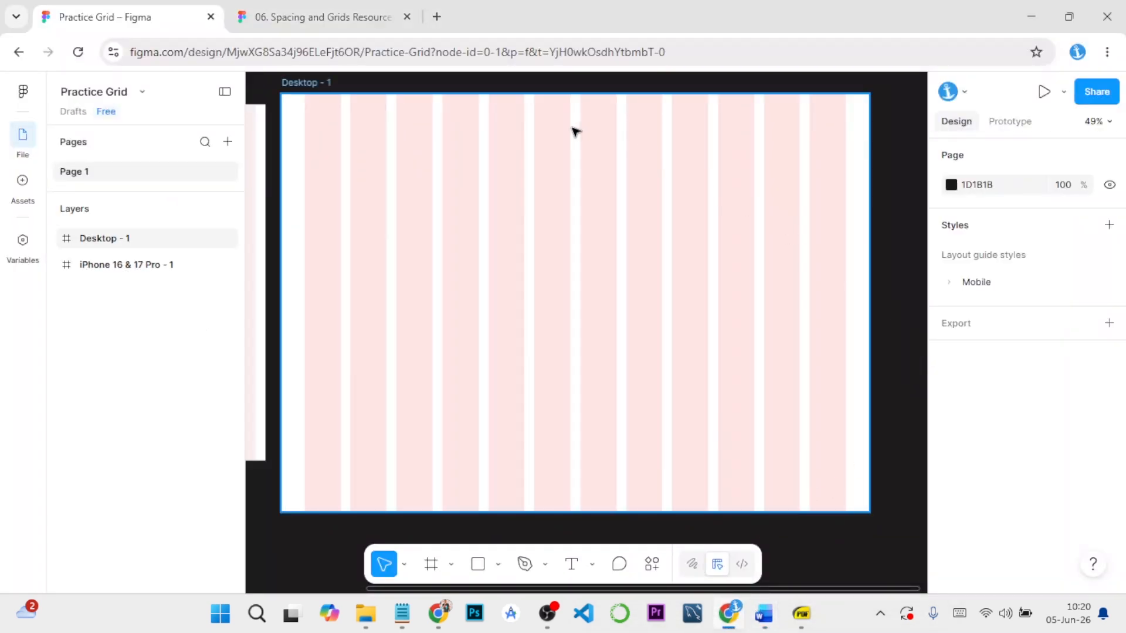
left_click(326, 83)
scroll(1011, 407, "down", 5)
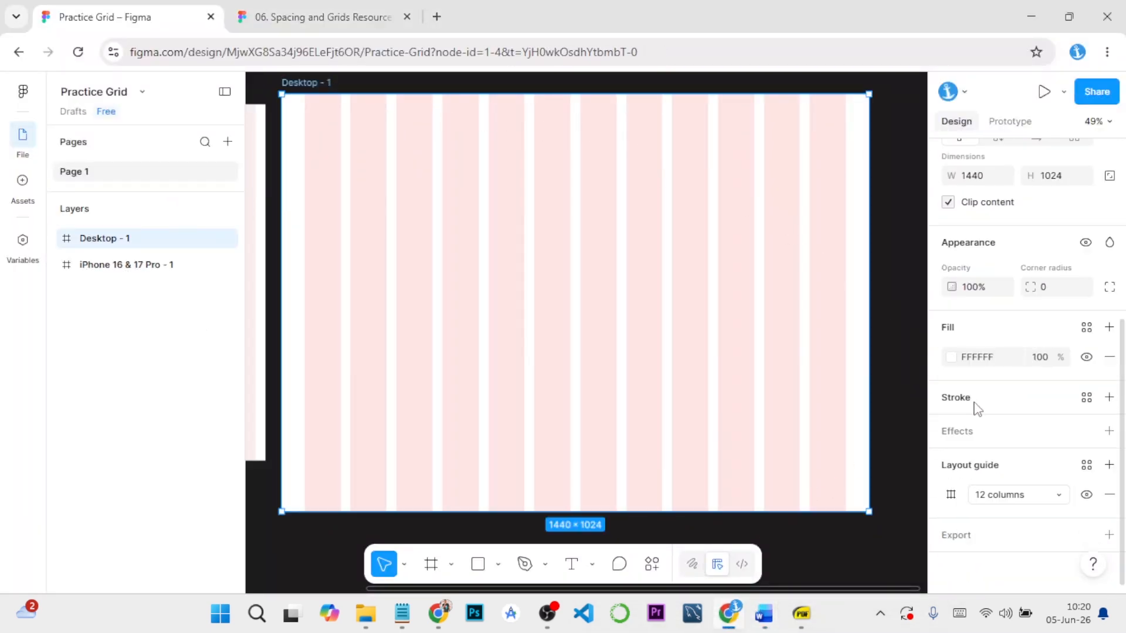
left_click(1087, 465)
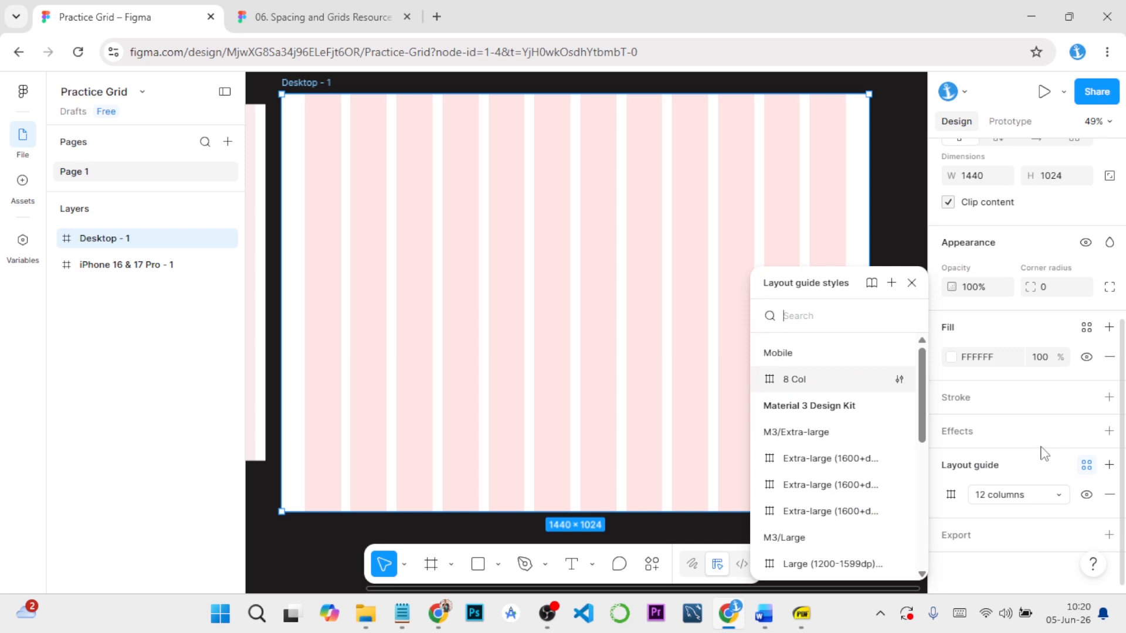
left_click(891, 283)
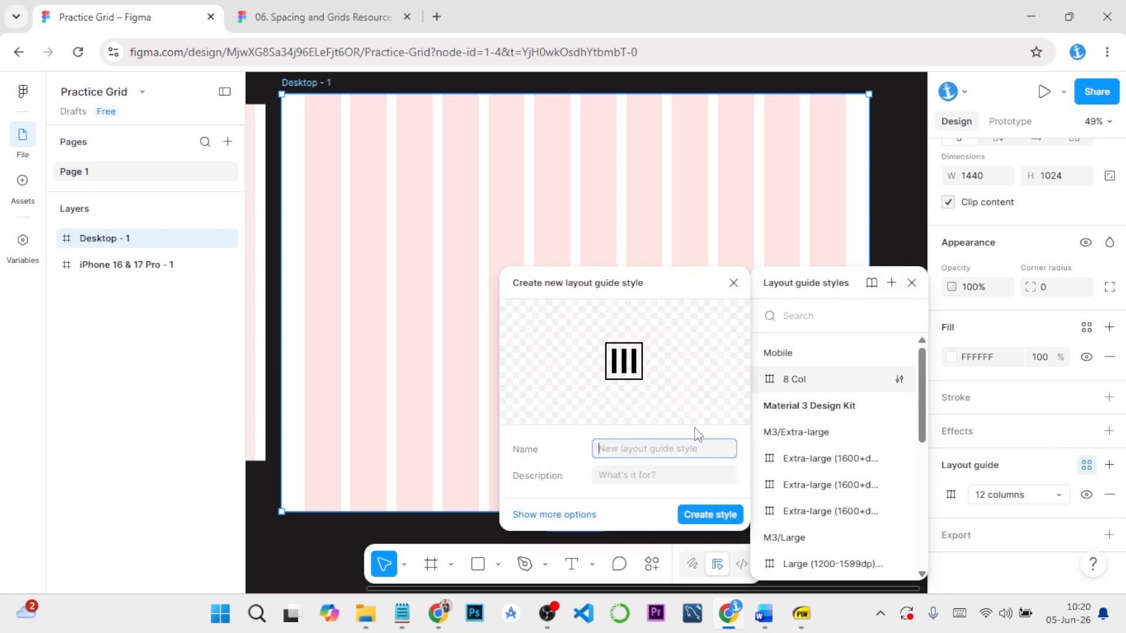
left_click(636, 450)
type("•\tDesktop / 12 Col")
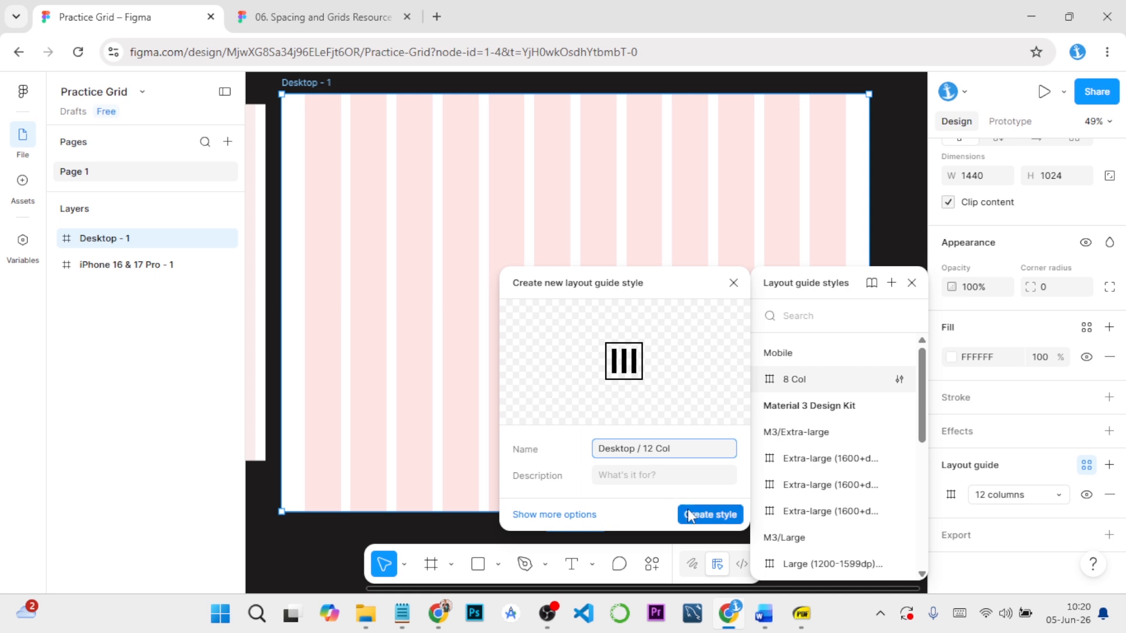
left_click(704, 515)
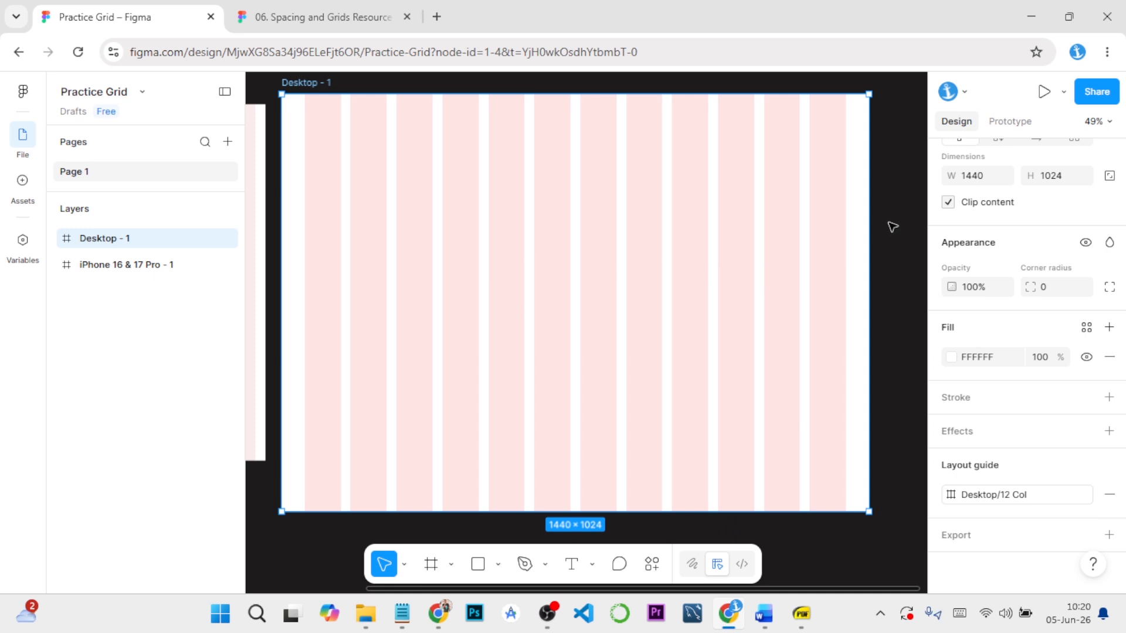
key("shift+1")
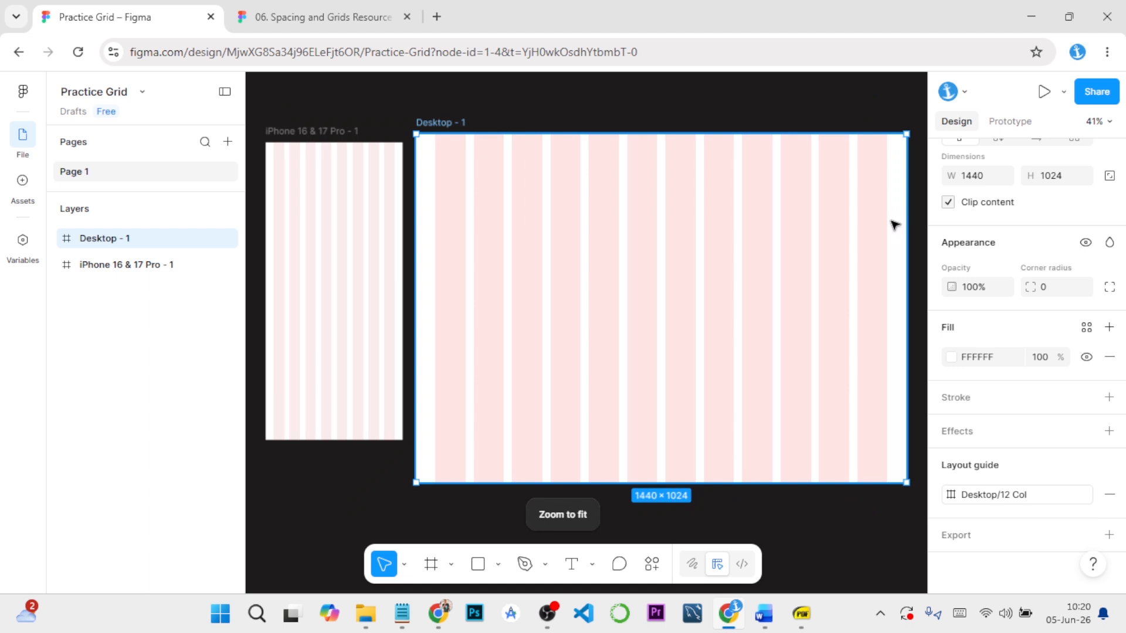
left_click(589, 121)
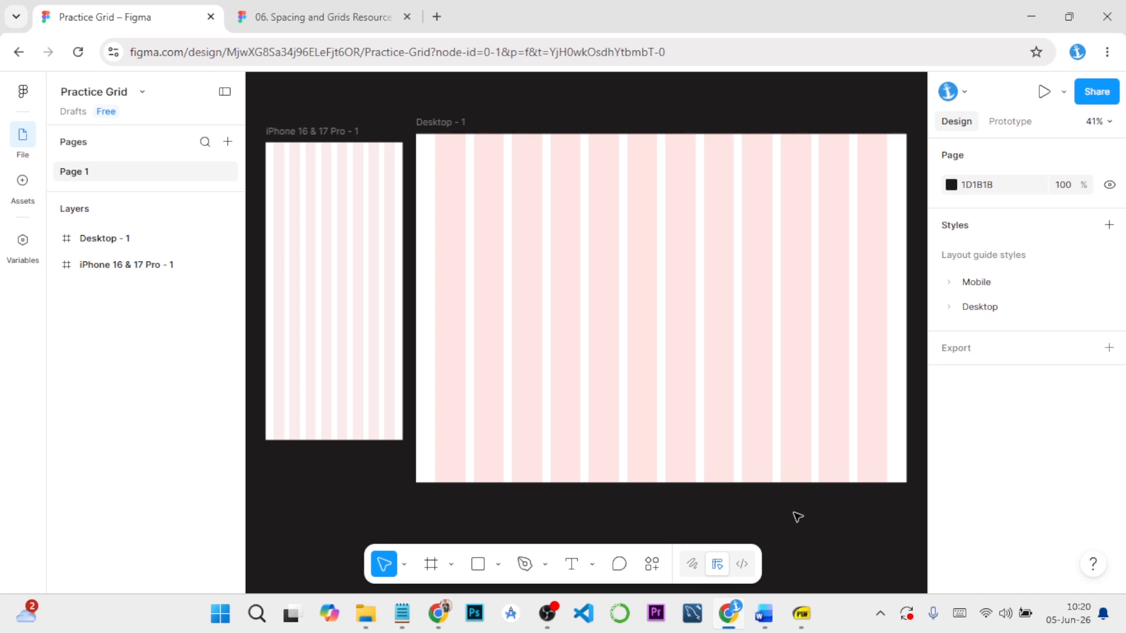
Add a second Desktop preset frame (1440 × 1024) and place it directly below Desktop - 1, aligned with its left edge
scroll(720, 500, "down", 1)
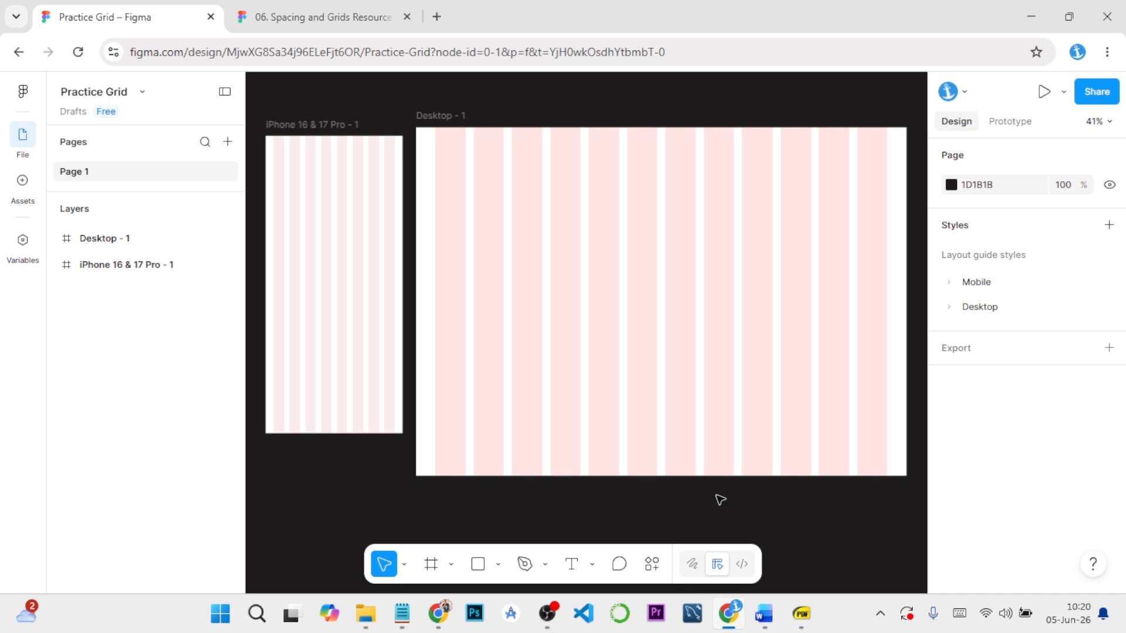
left_click(431, 564)
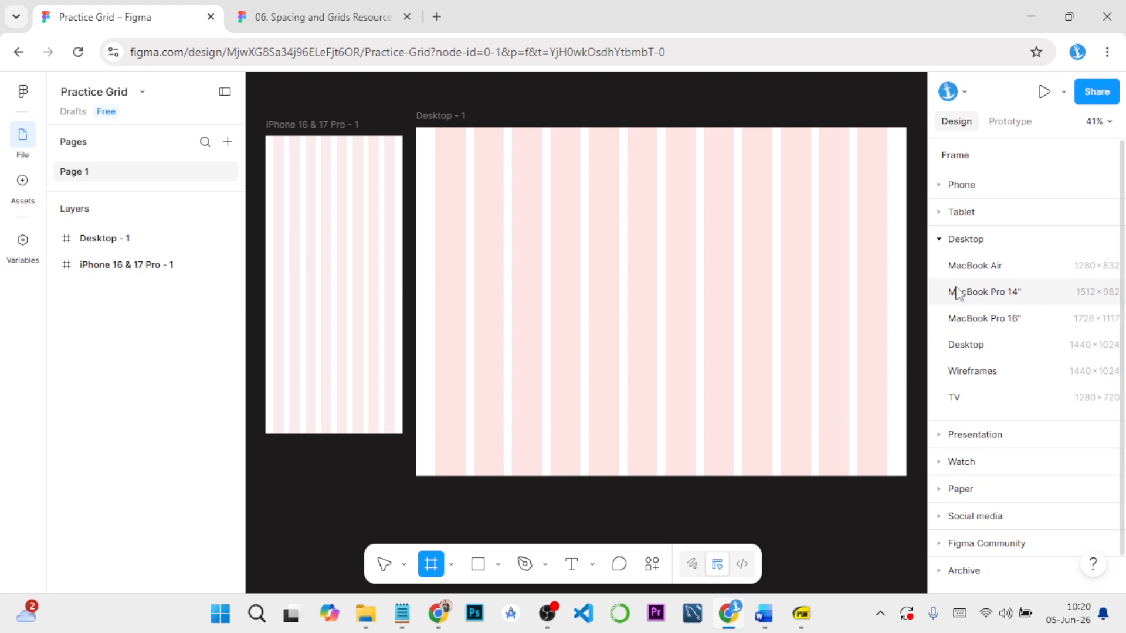
left_click(966, 346)
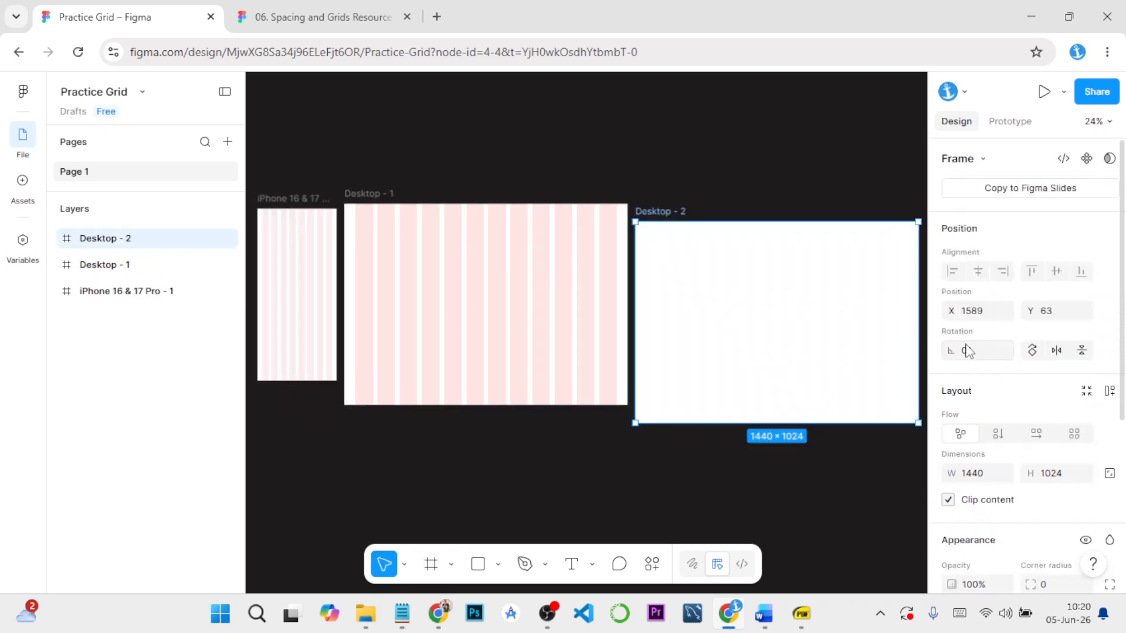
left_click_drag(785, 372, 505, 551)
scroll(510, 510, "down", 2)
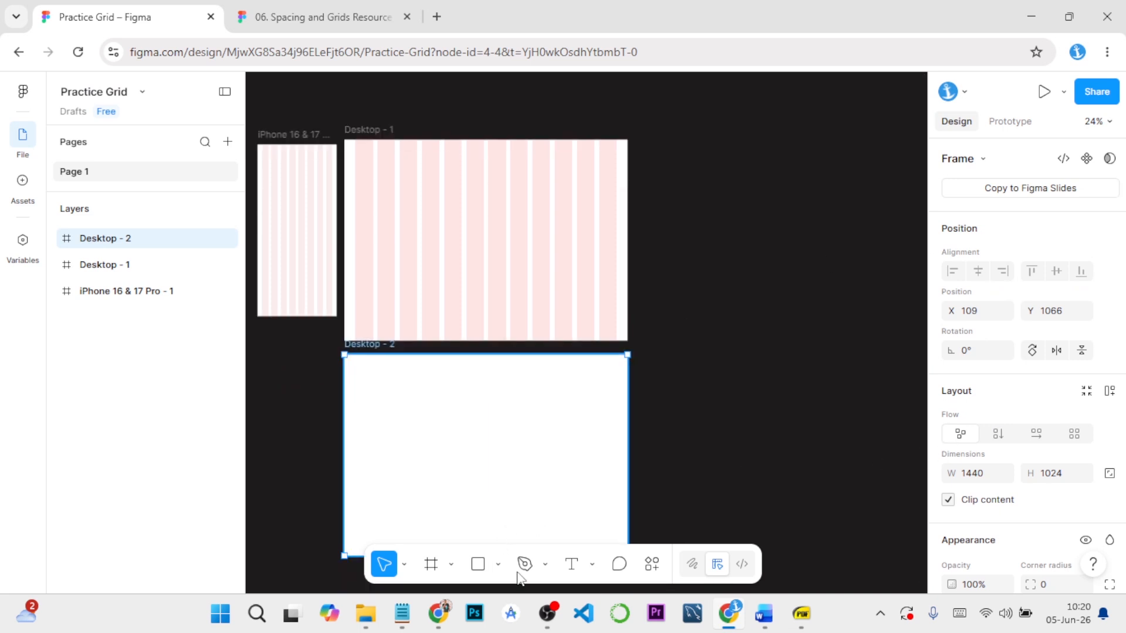
left_click(766, 474)
Add a second iPhone 16 & 17 Pro frame and place it below the first phone frame, beside Desktop - 2
left_click(431, 564)
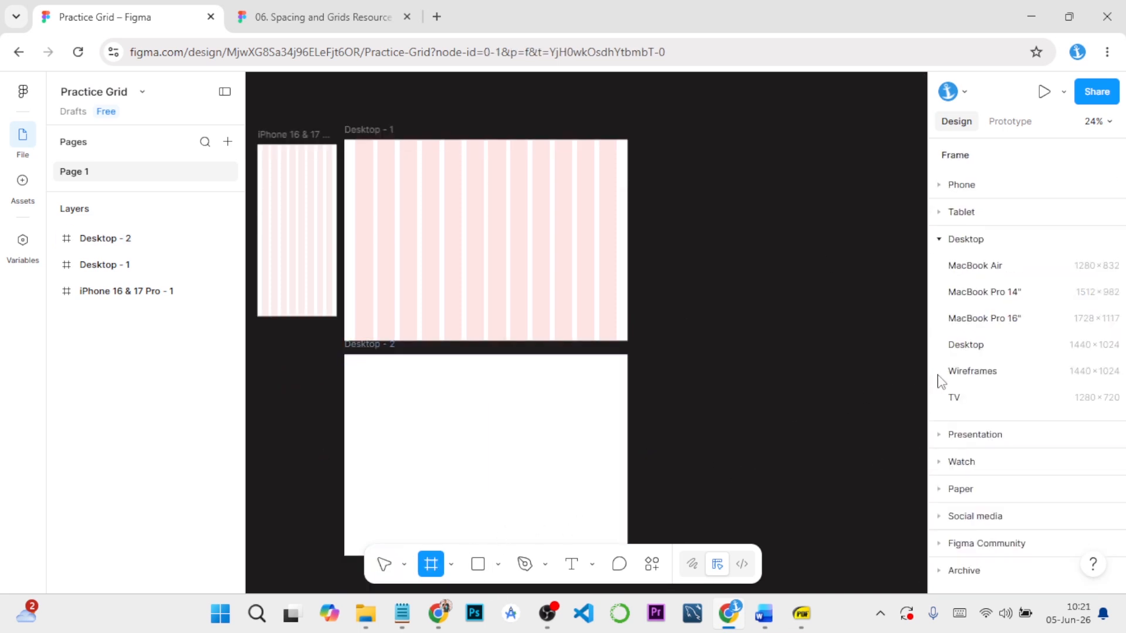
left_click(943, 185)
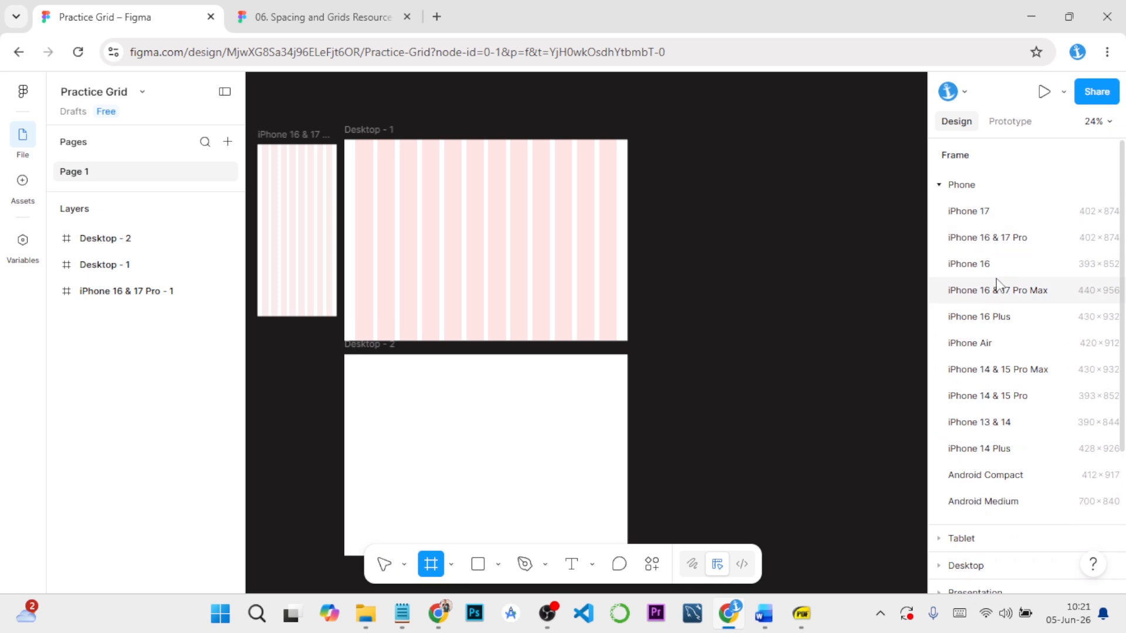
left_click(997, 239)
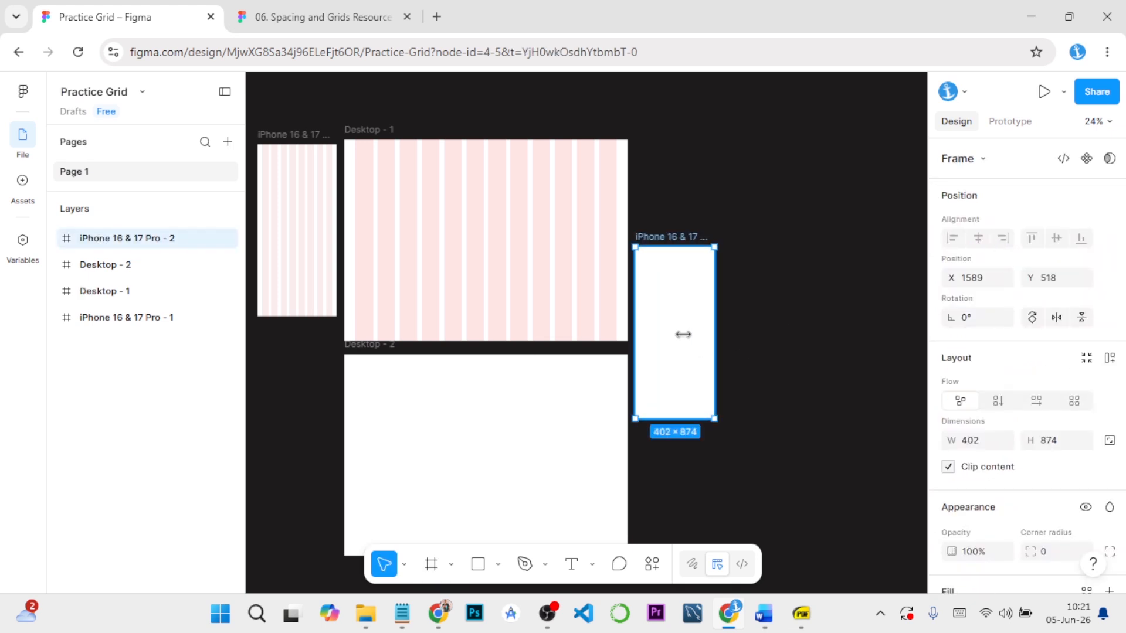
left_click_drag(680, 334, 482, 448)
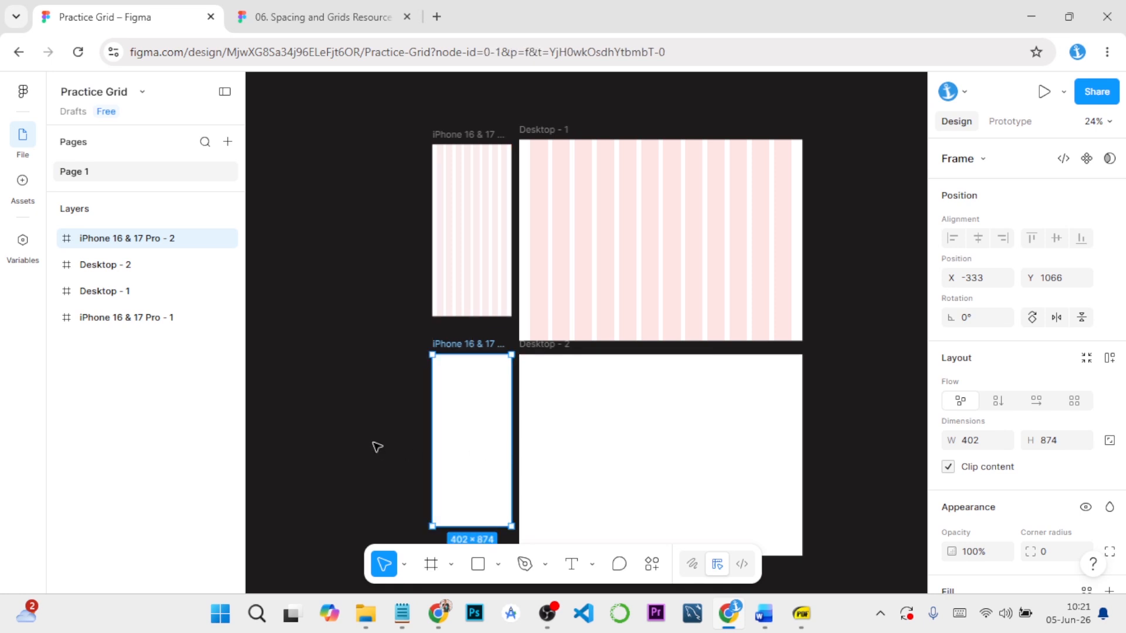
left_click(375, 448)
Select the blank iPhone 16 & 17 Pro - 2 frame and bring up its layout guide settings
scroll(593, 452, "down", 2)
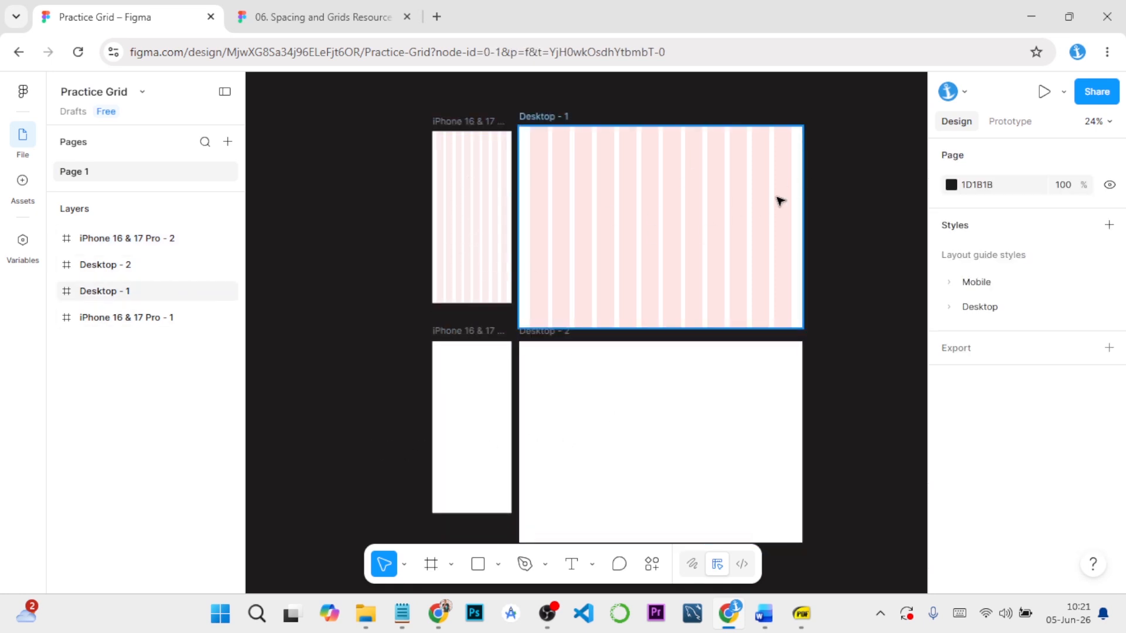
left_click(465, 332)
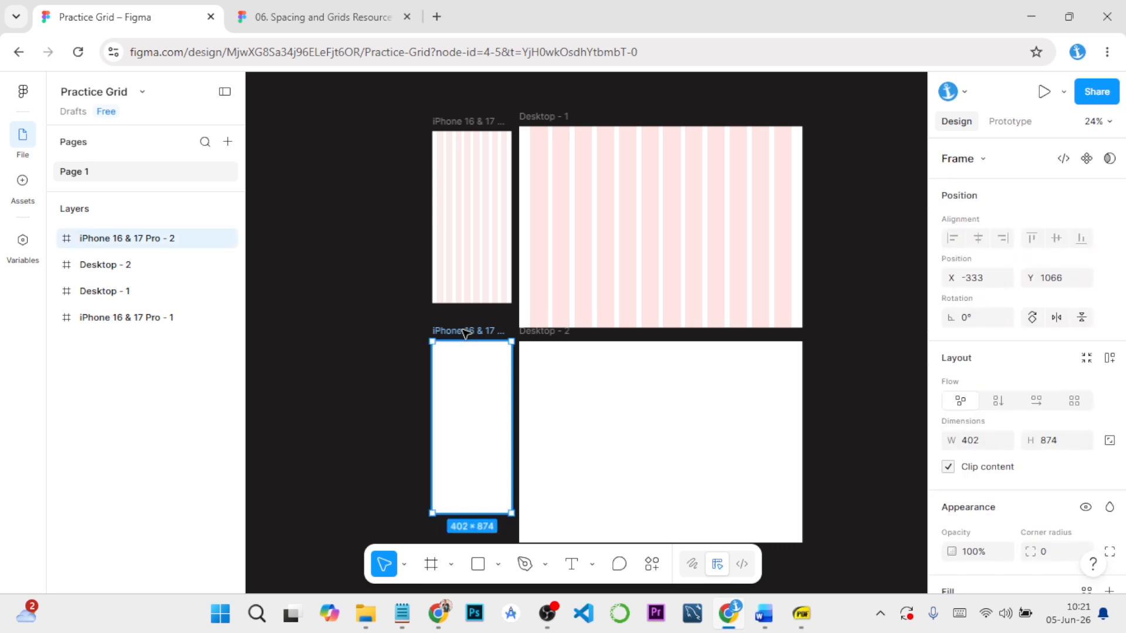
scroll(722, 317, "down", 1)
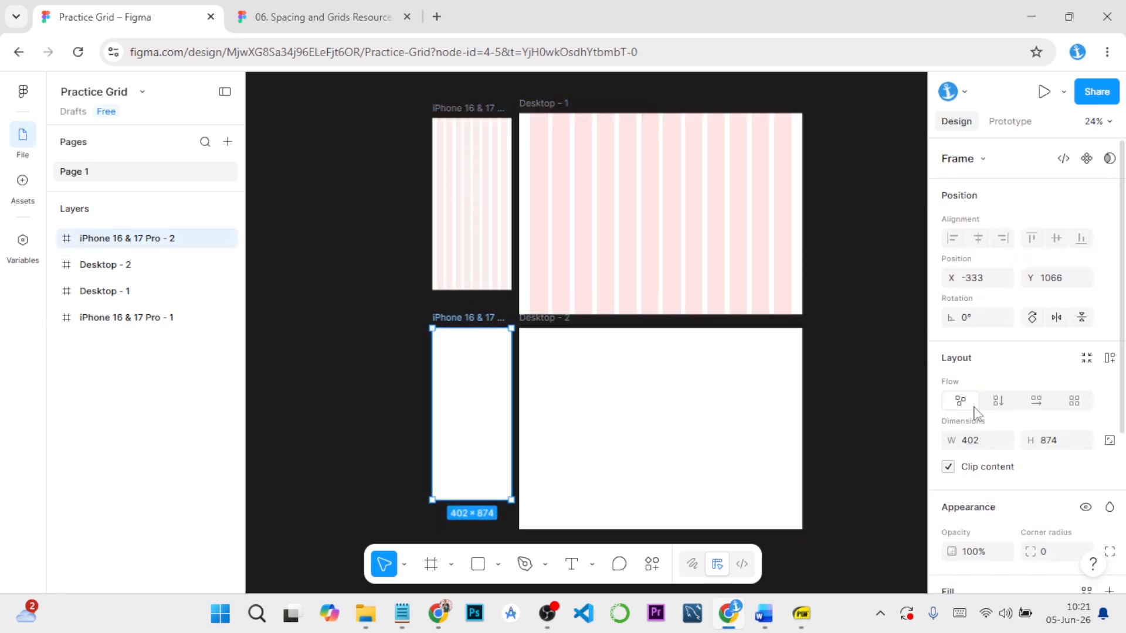
scroll(985, 422, "down", 4)
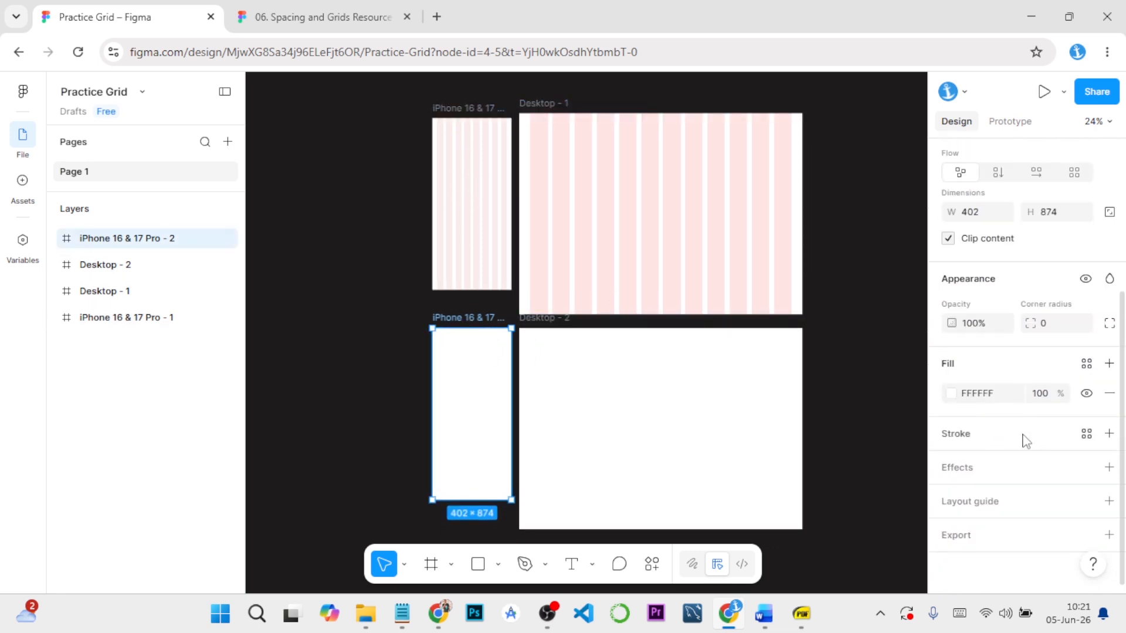
left_click(1109, 501)
left_click(913, 495)
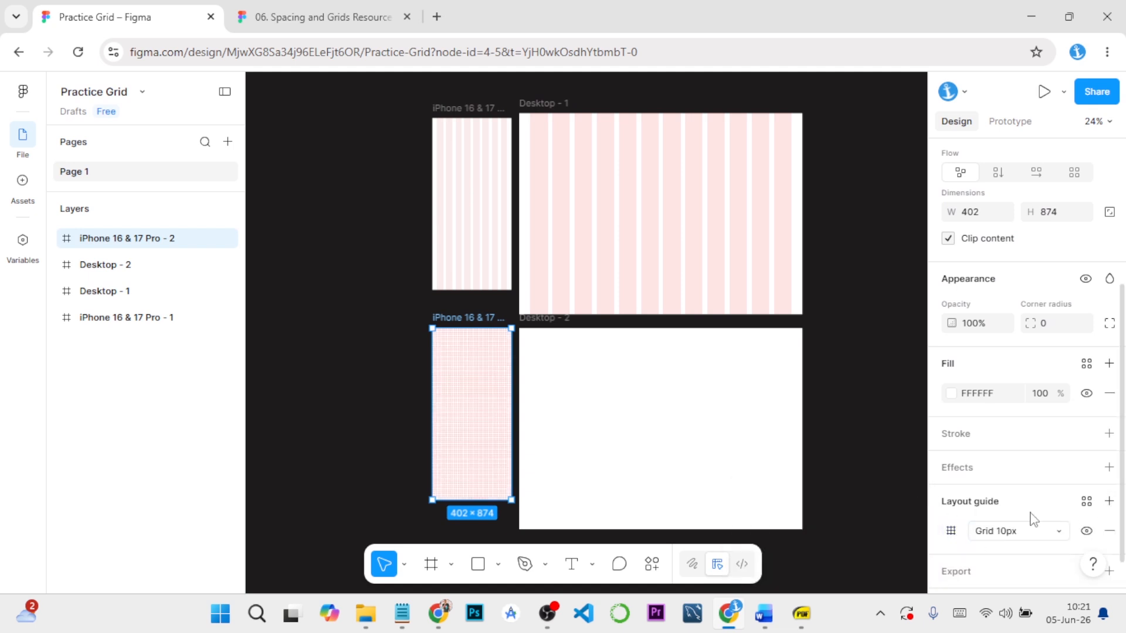
left_click(1109, 530)
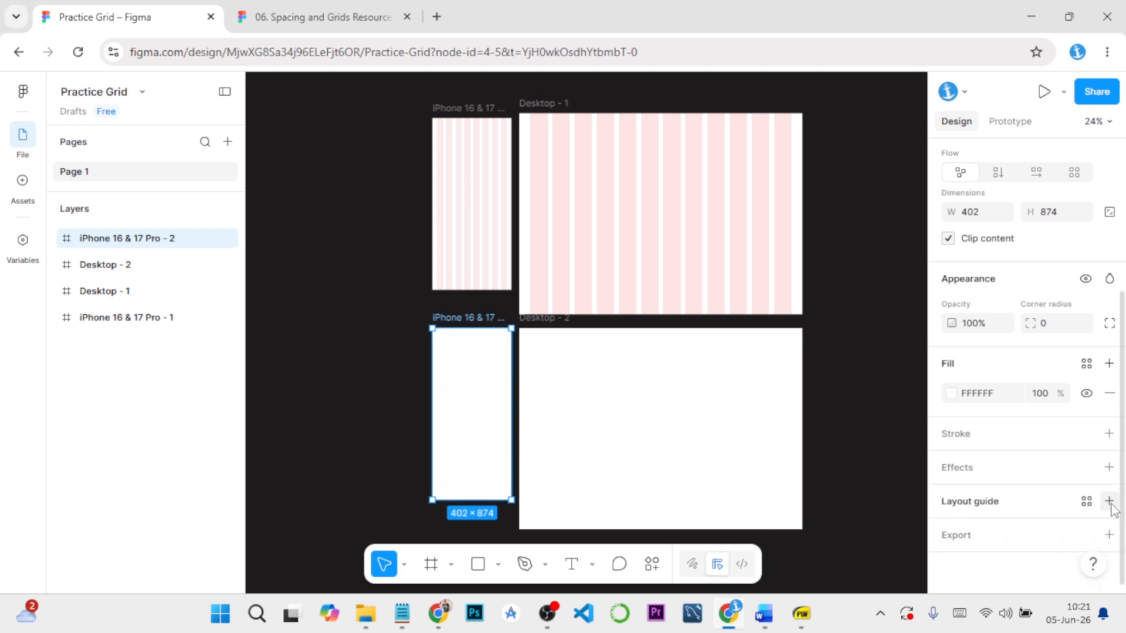
left_click(1109, 502)
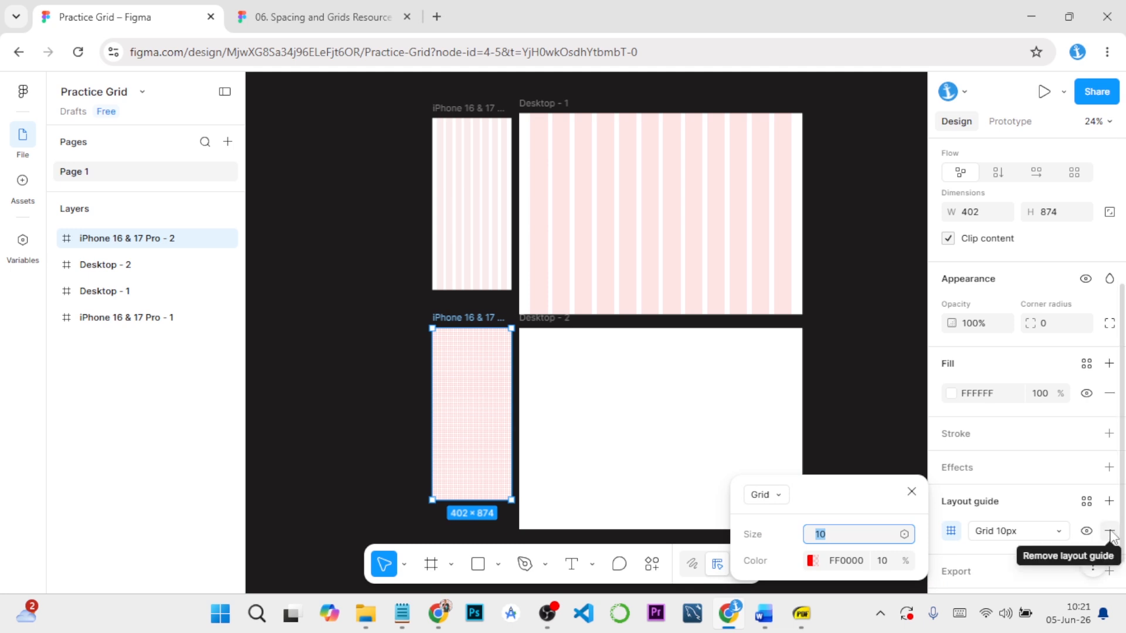
left_click(1110, 532)
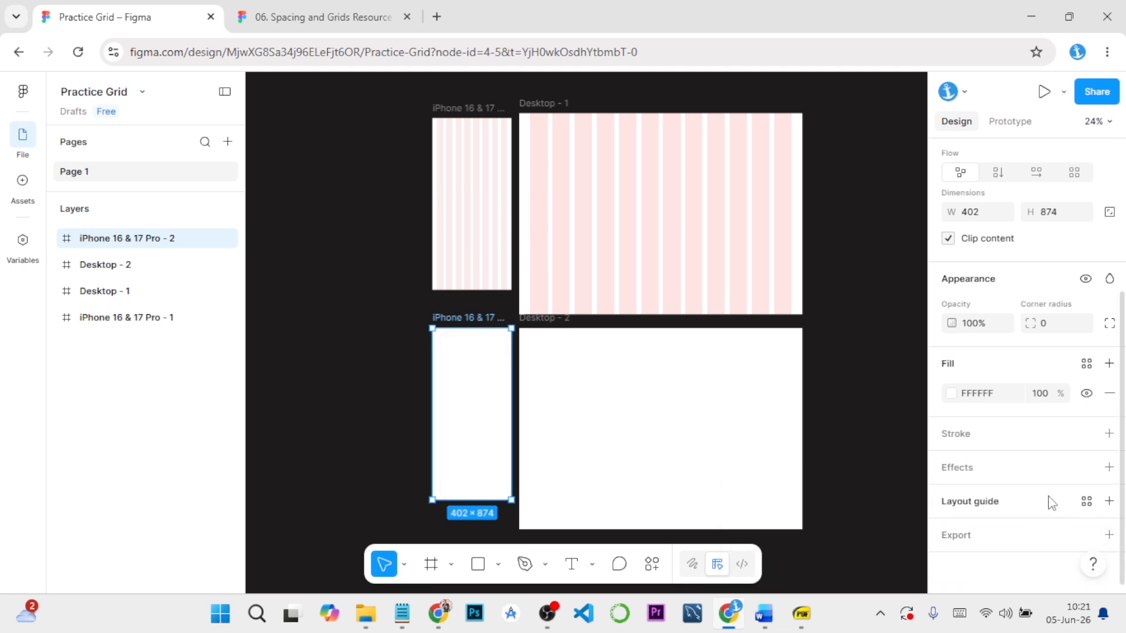
Apply the Mobile 8 Col layout guide style to the iPhone 16 & 17 Pro - 2 frame and the Desktop 12 Col style to Desktop - 2
left_click(1086, 503)
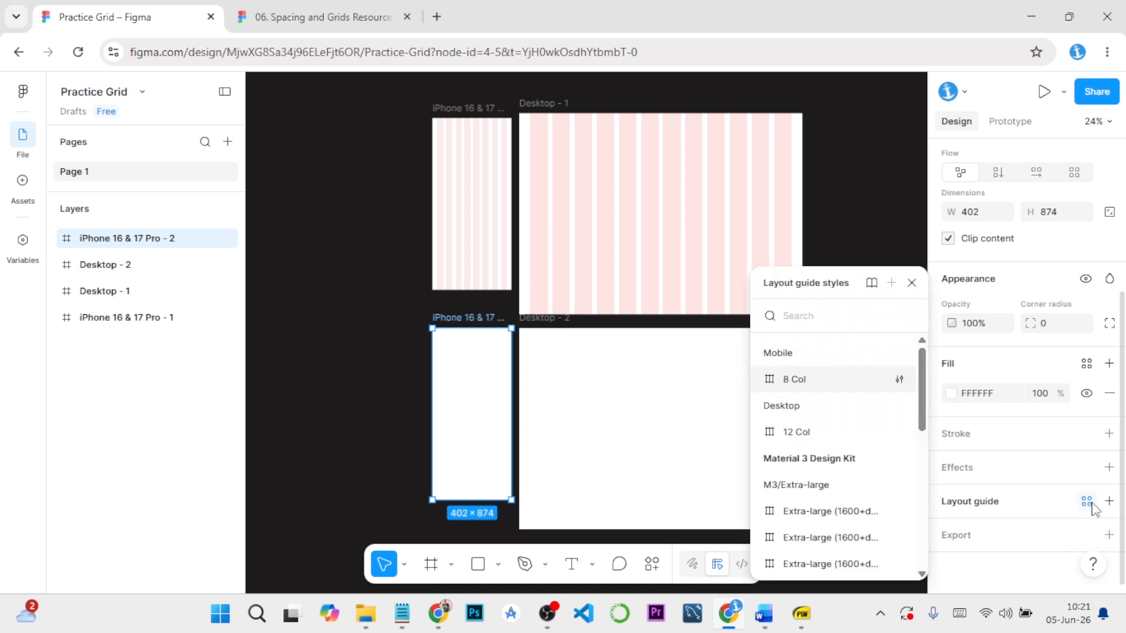
left_click(804, 382)
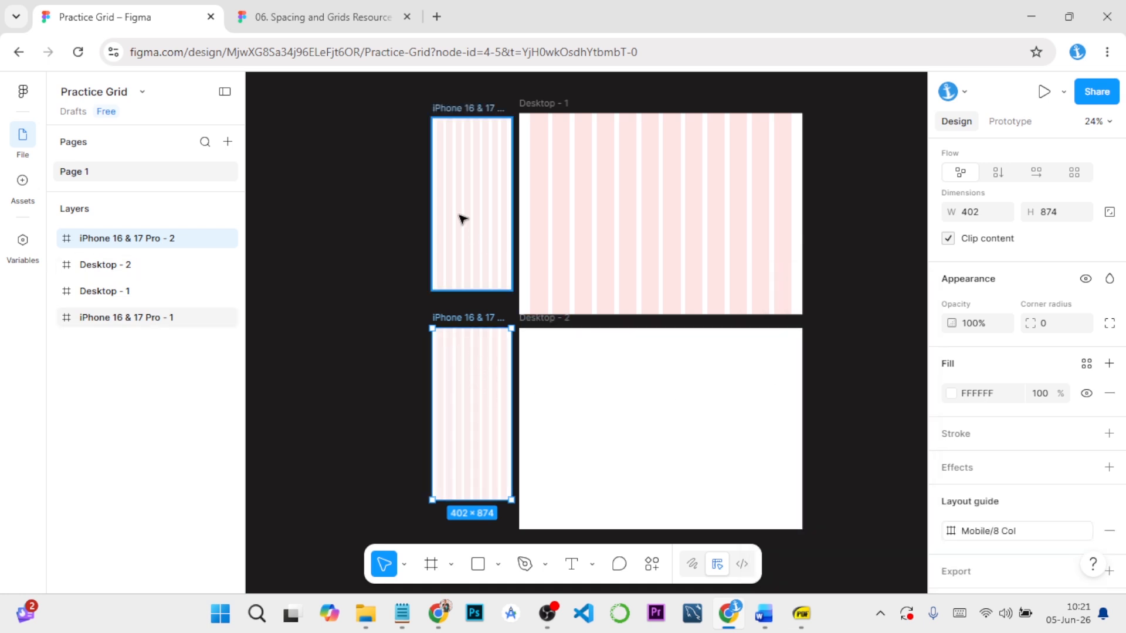
left_click(566, 322)
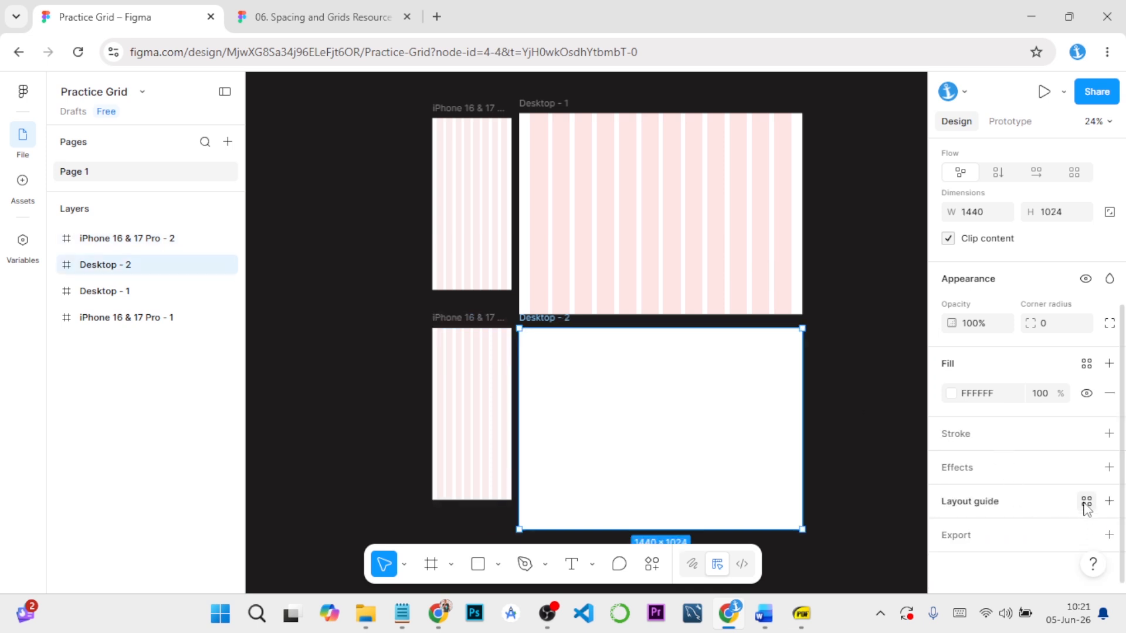
left_click(1087, 503)
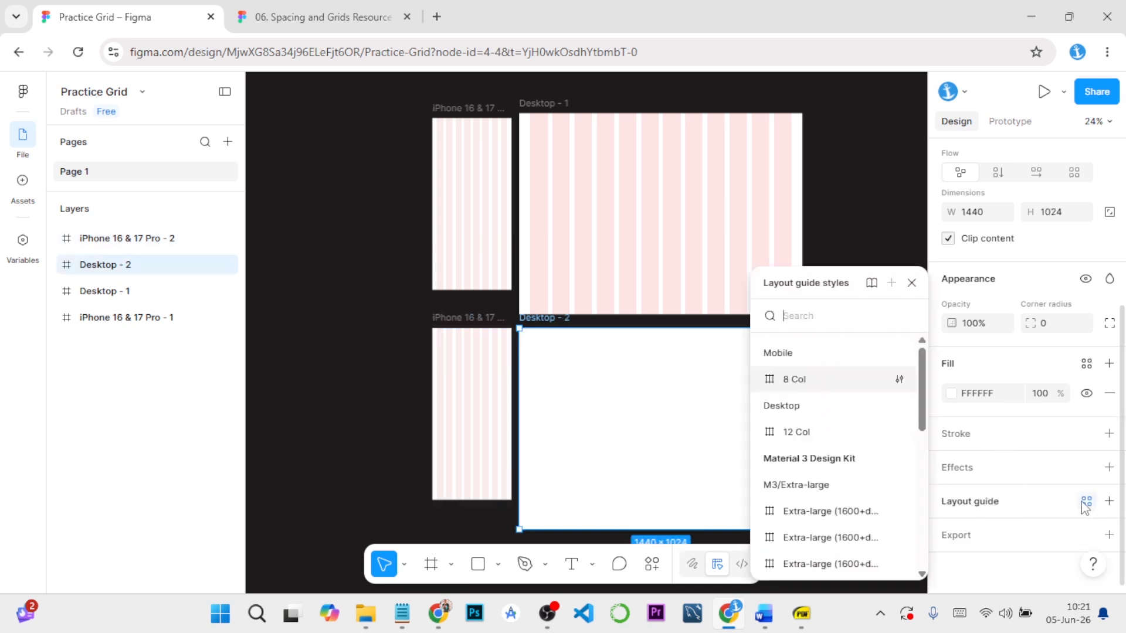
left_click(793, 434)
left_click(850, 406)
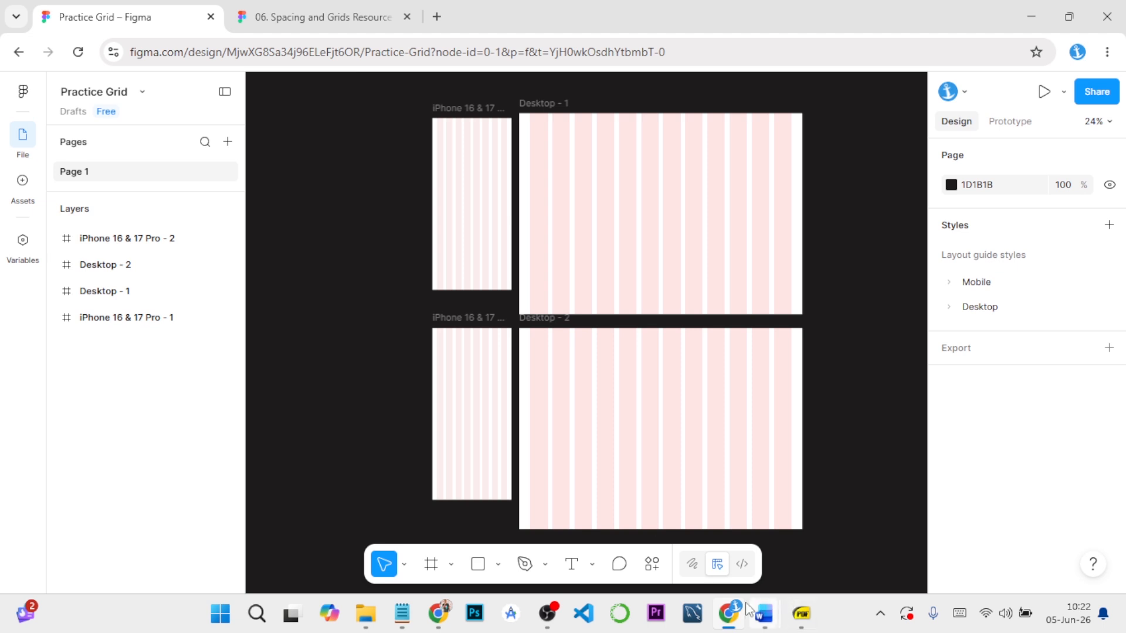
Examine the mobile and desktop grids in the 06. Spacing and Grids Resource file, and return to the phone frame in Practice Grid
left_click(352, 17)
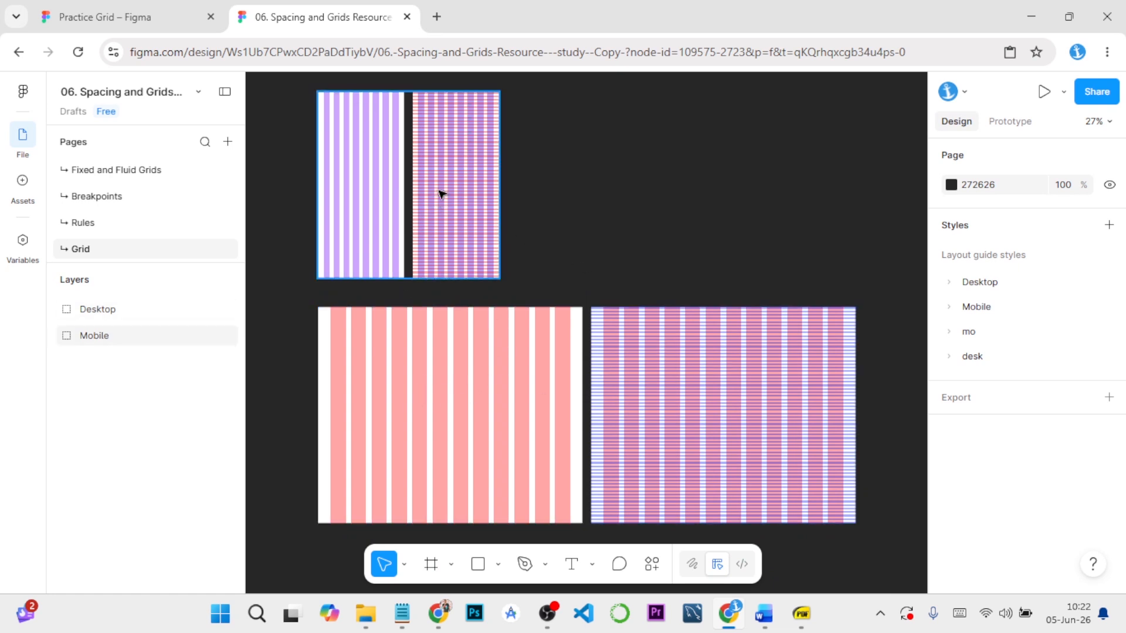
left_click(165, 12)
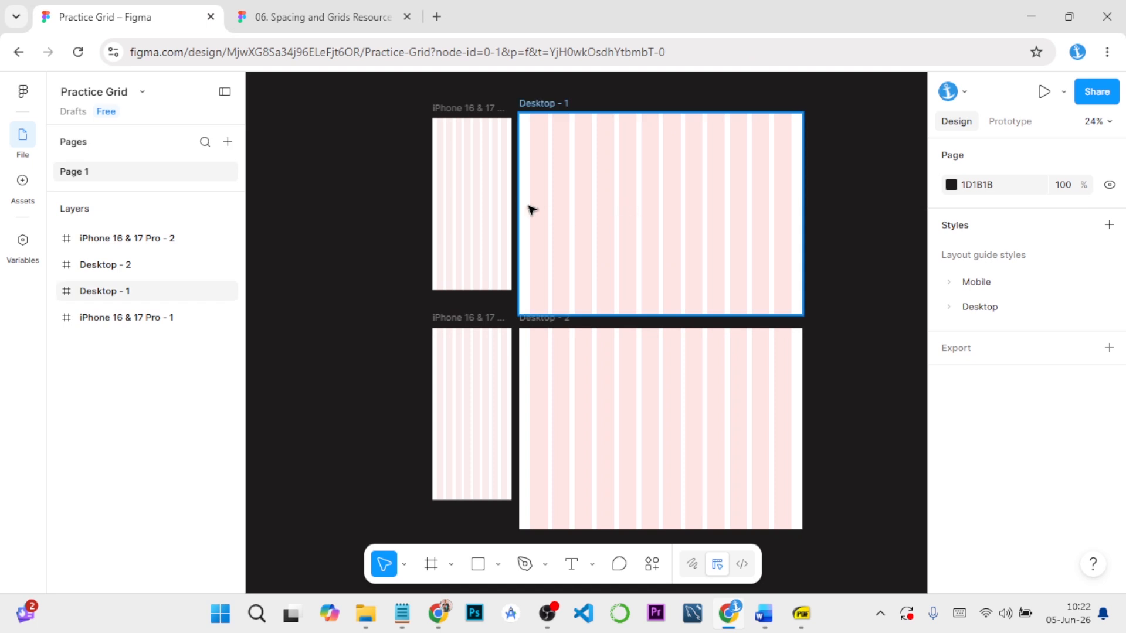
left_click(489, 110)
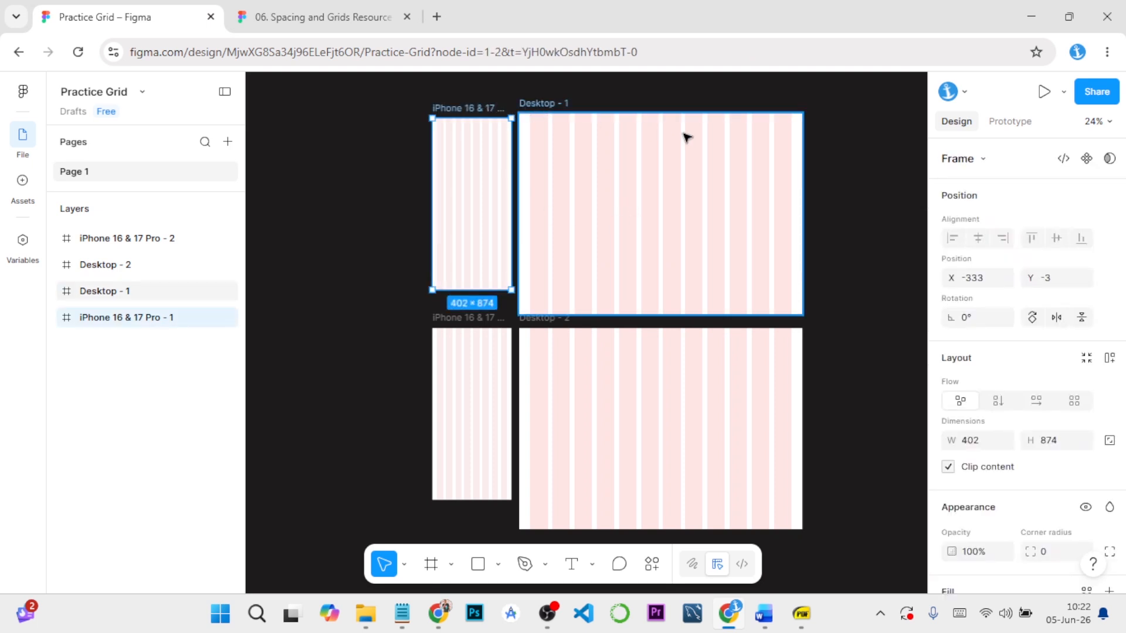
left_click(841, 317)
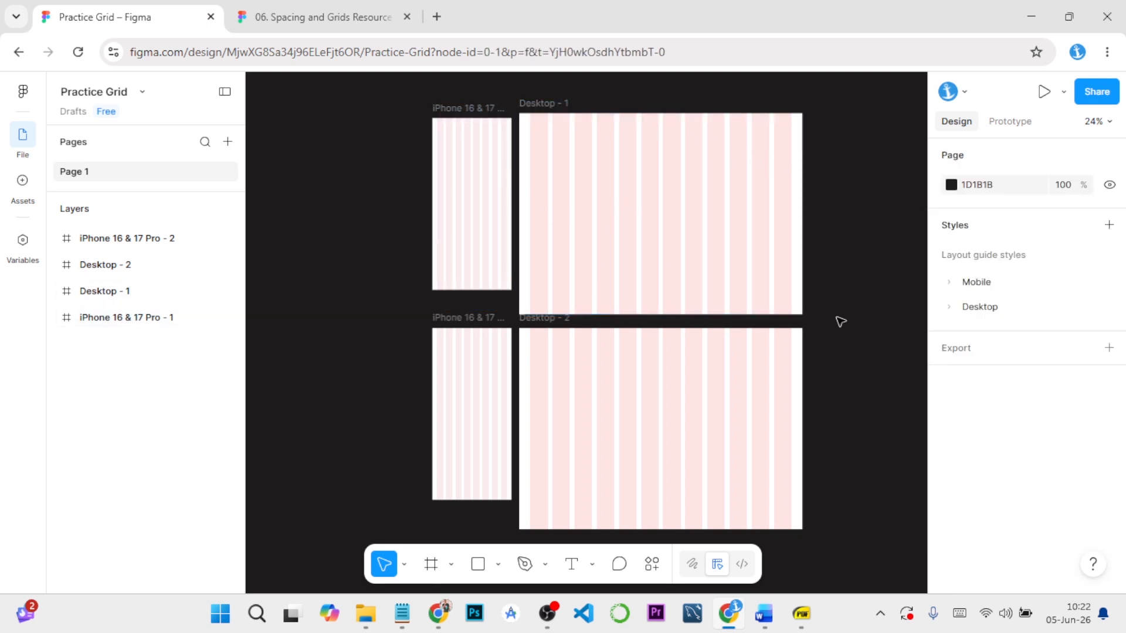
Add a third iPhone 16 & 17 Pro frame and place it to the right of Desktop - 1, near its top edge
left_click(431, 564)
left_click(993, 241)
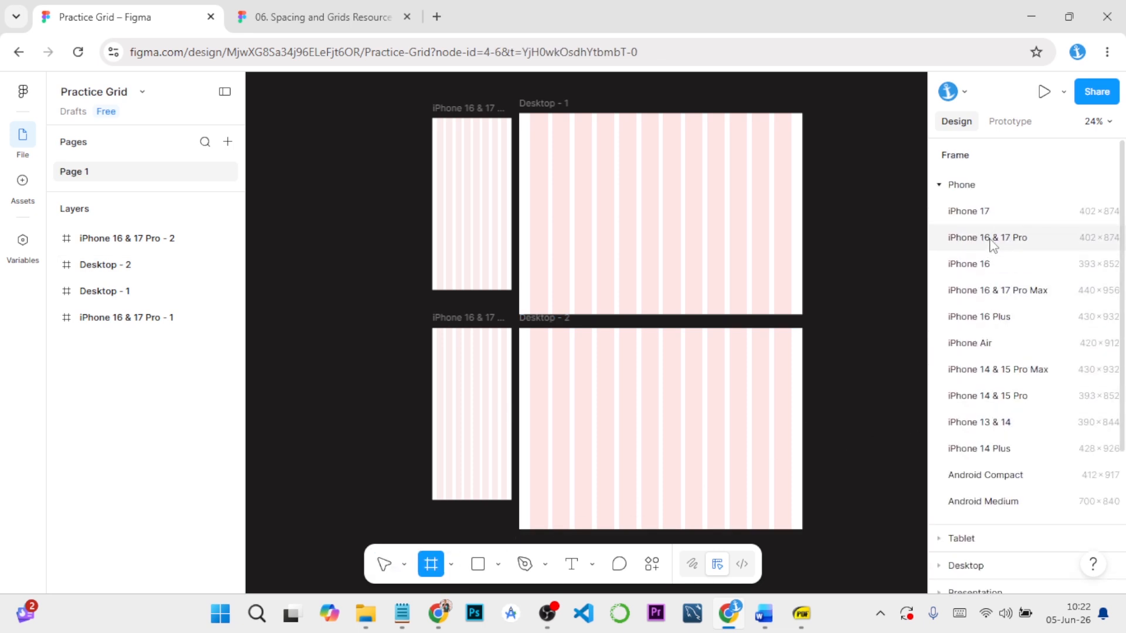
left_click_drag(878, 270, 878, 189)
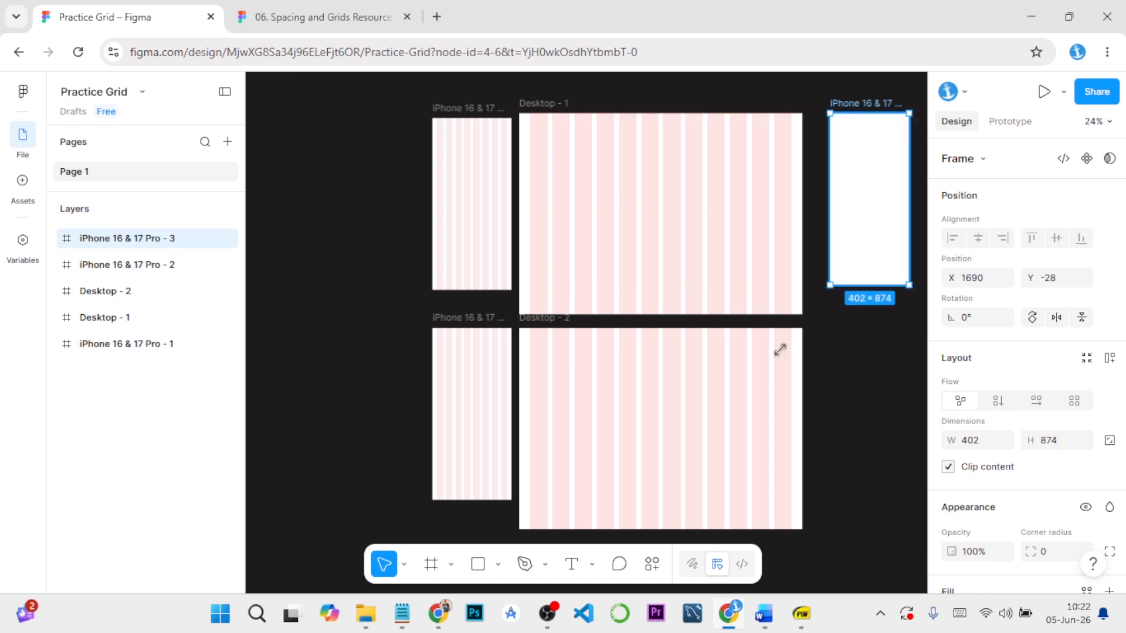
Add a 1440 × 1024 Desktop frame and place it beside the third iPhone frame, aligned with that frame's upper edge
left_click(381, 482)
left_click(431, 564)
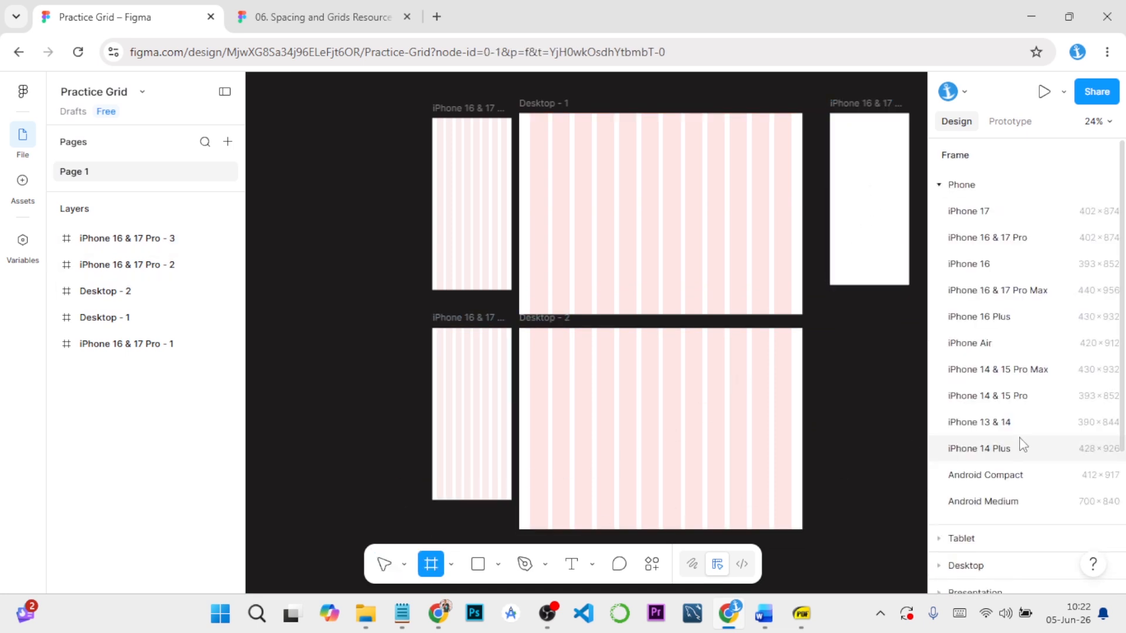
scroll(1003, 441, "down", 4)
left_click(956, 401)
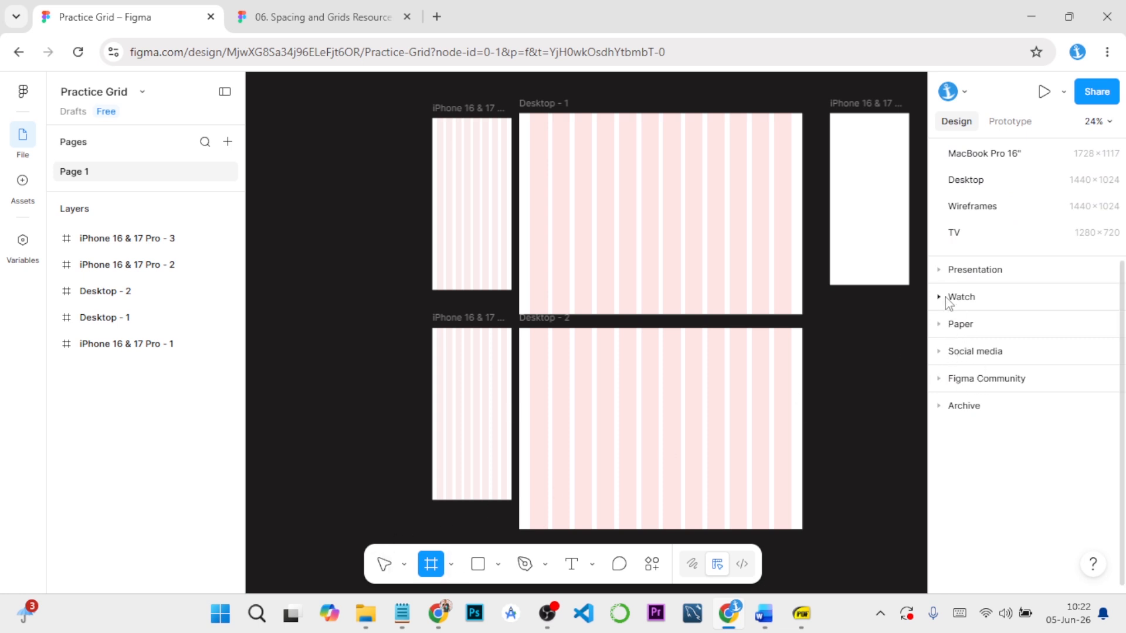
scroll(991, 266, "up", 2)
left_click(990, 267)
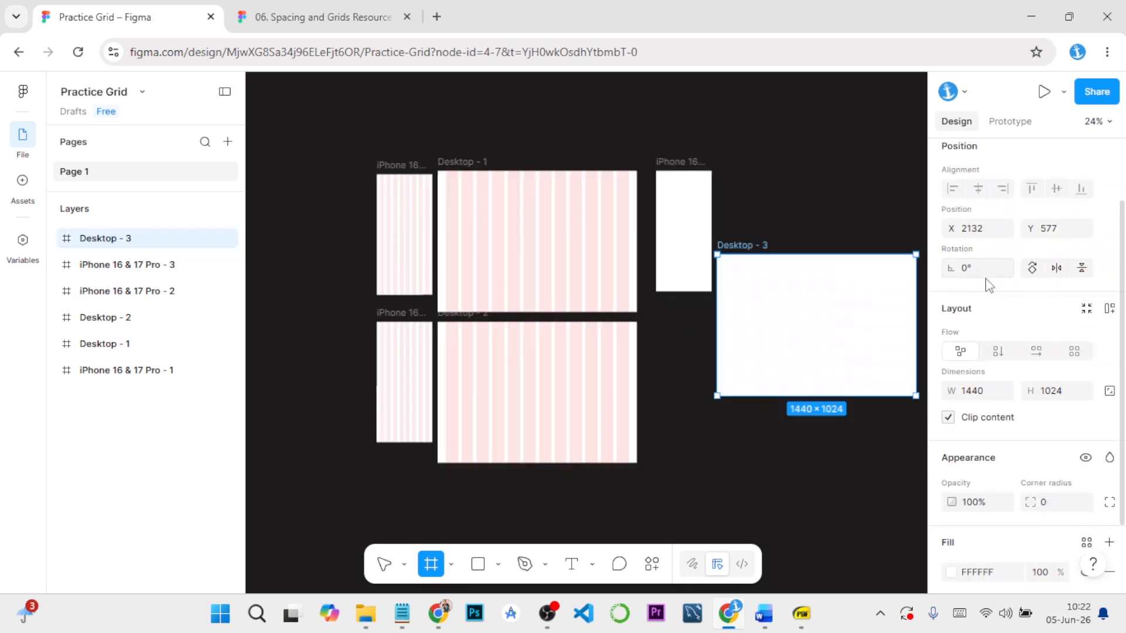
left_click_drag(844, 319, 855, 234)
Add a layout guide to the iPhone 16 & 17 Pro - 3 frame and open its settings beside the canvas
scroll(870, 394, "up", 3)
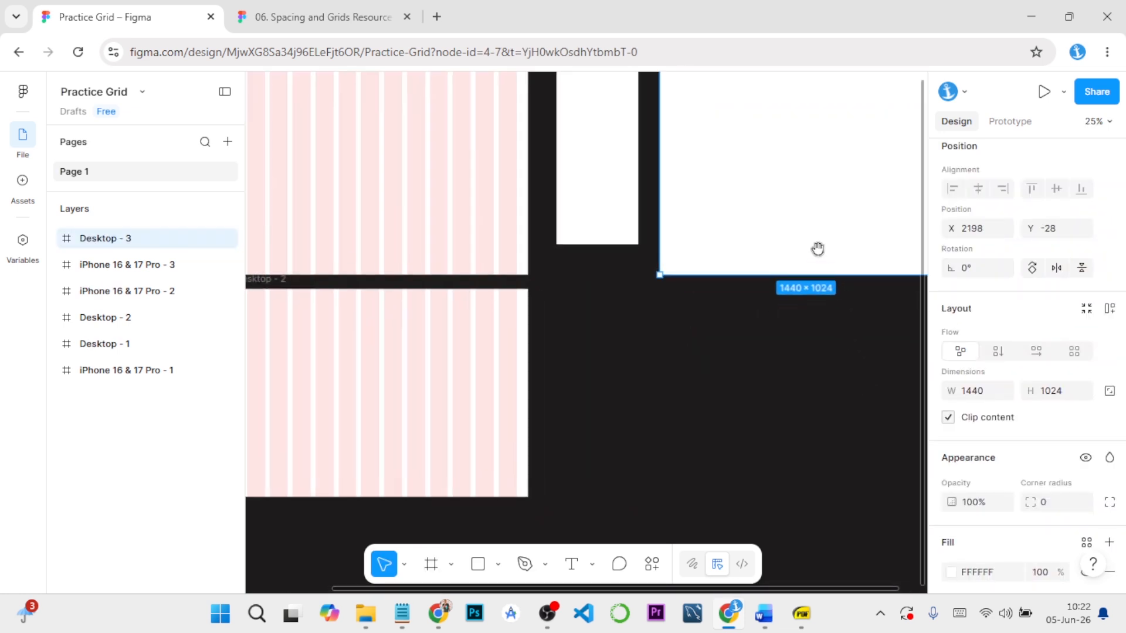
key("shift+2")
scroll(699, 425, "up", 1)
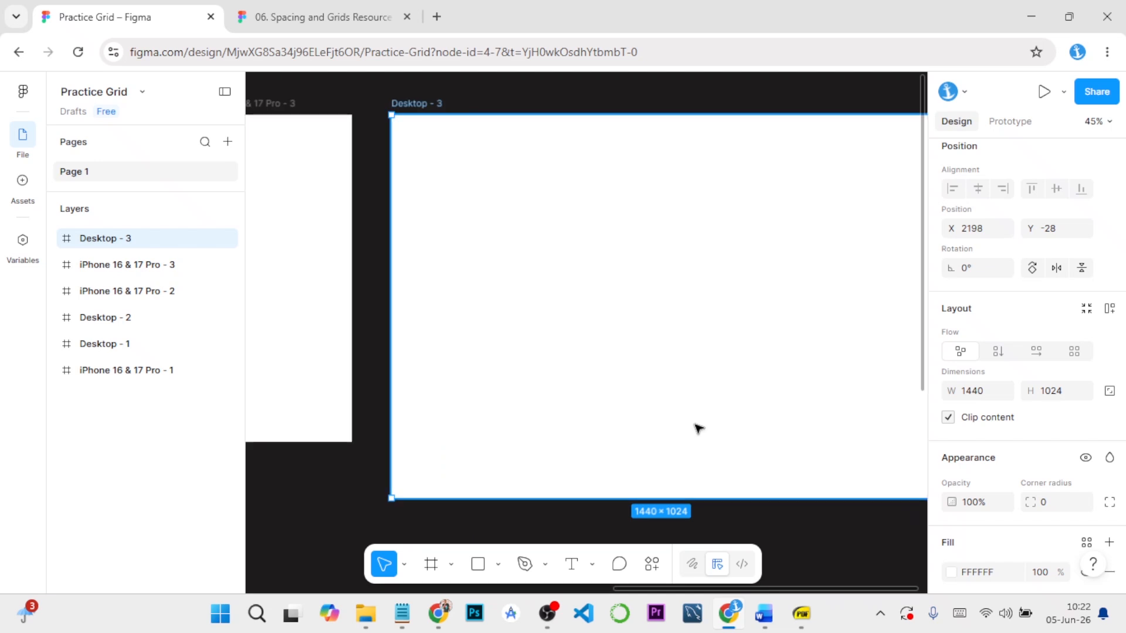
scroll(698, 426, "down", 1)
left_click(396, 473)
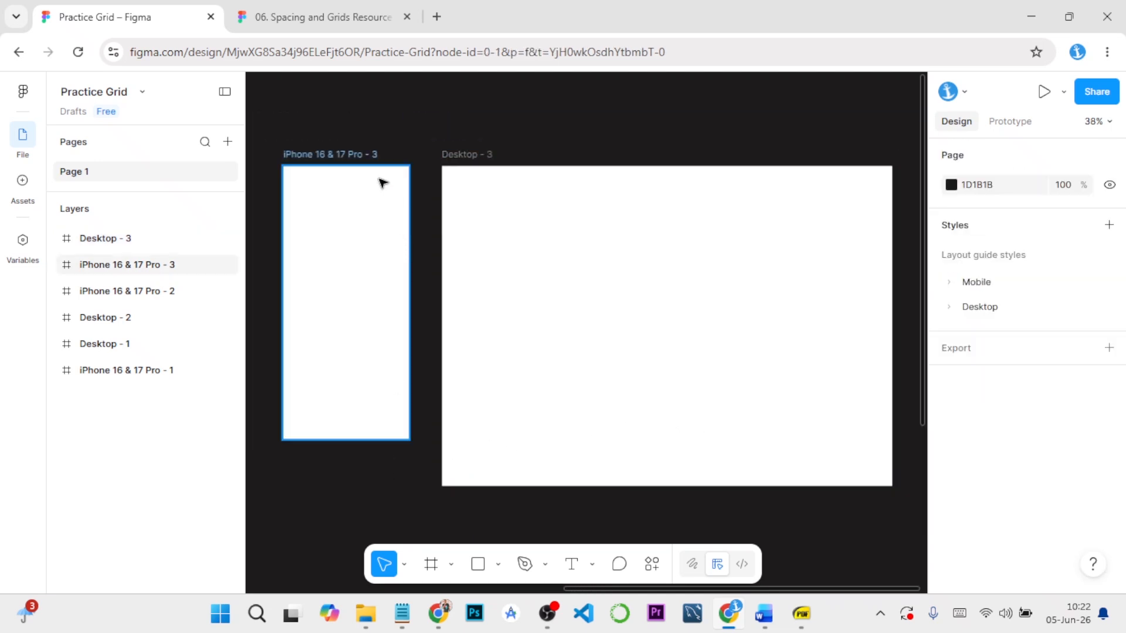
left_click(369, 155)
scroll(1024, 388, "down", 4)
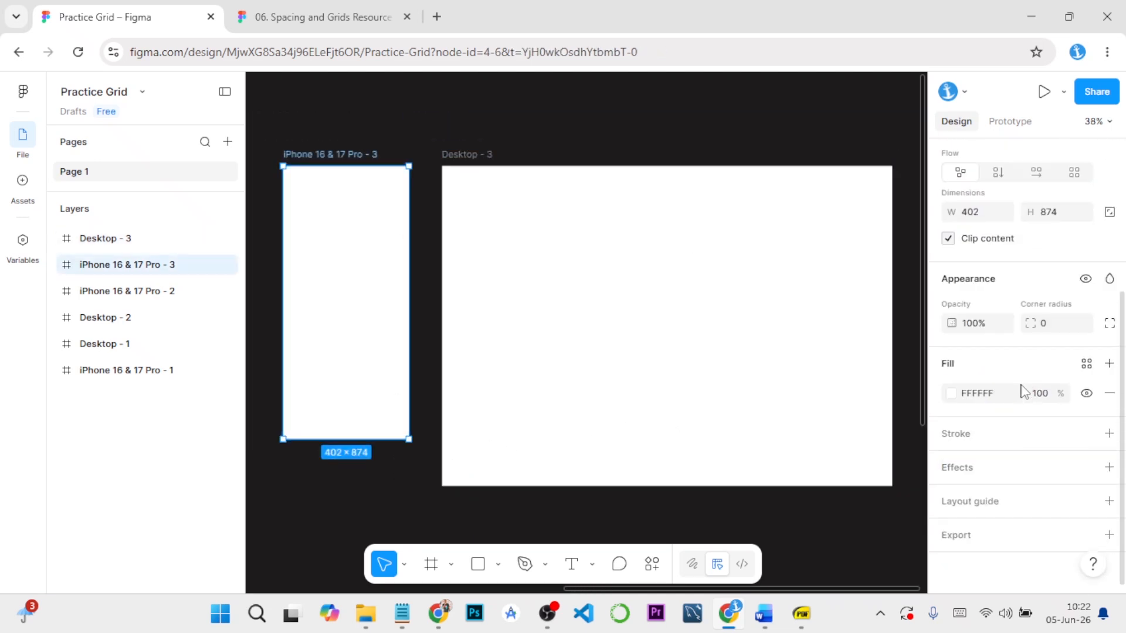
left_click(1109, 501)
left_click_drag(832, 503, 819, 353)
Examine the Mobile Layout Grid (8 Columns) values in the GRID SYSTEM SETUP (FIGMA GUIDE) Word document, and return to Practice Grid in Figma
mouse_move(764, 616)
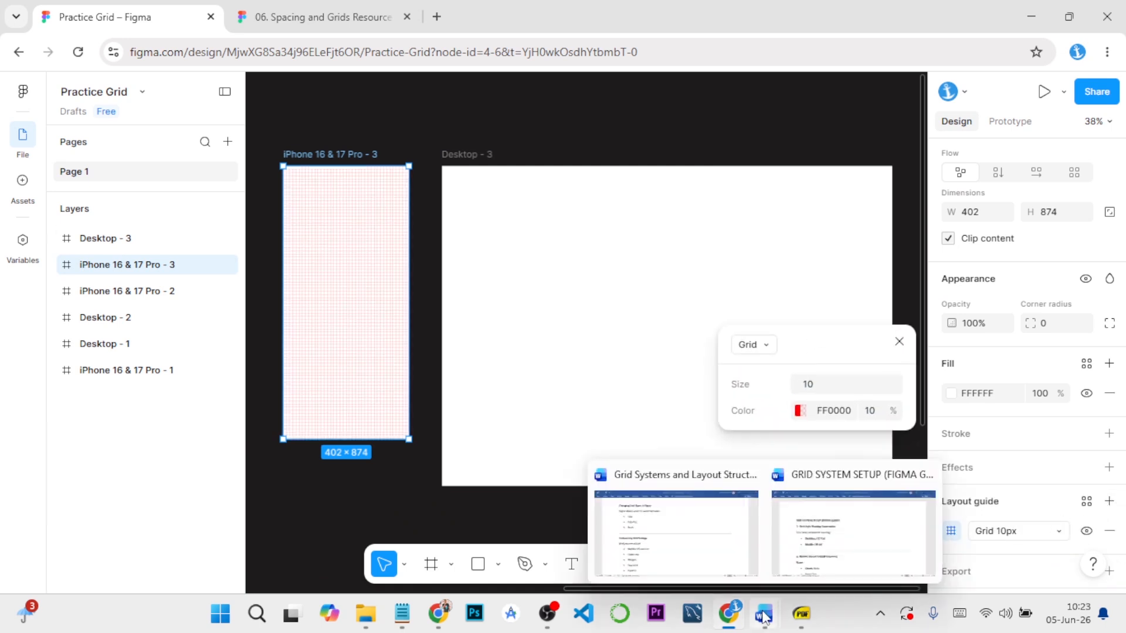
left_click(794, 580)
scroll(584, 433, "down", 5)
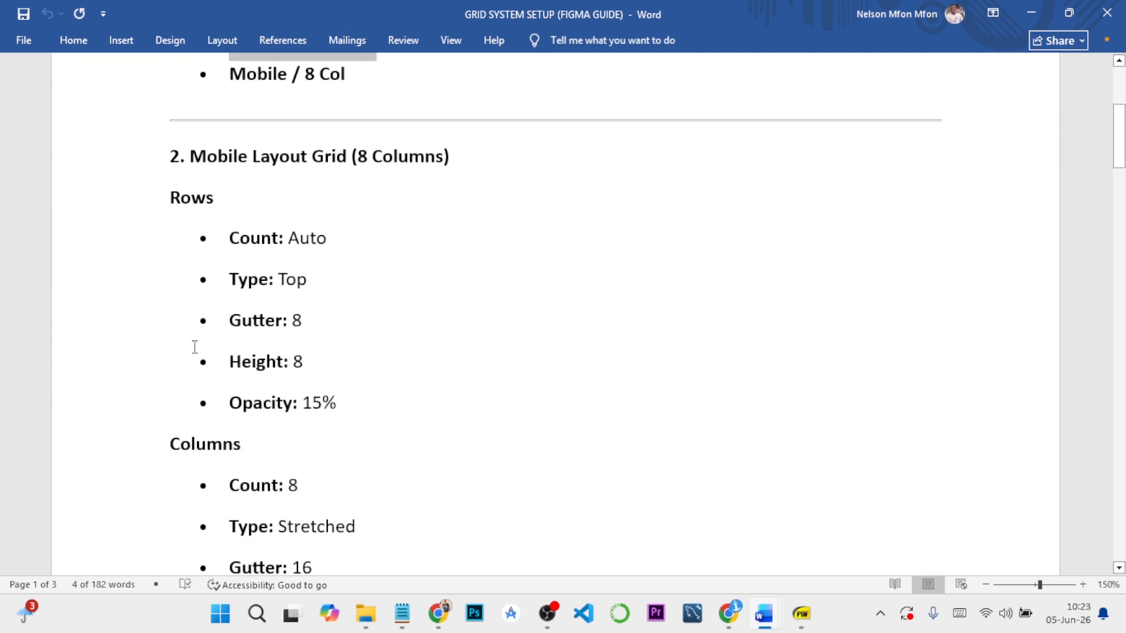
scroll(346, 218, "down", 2)
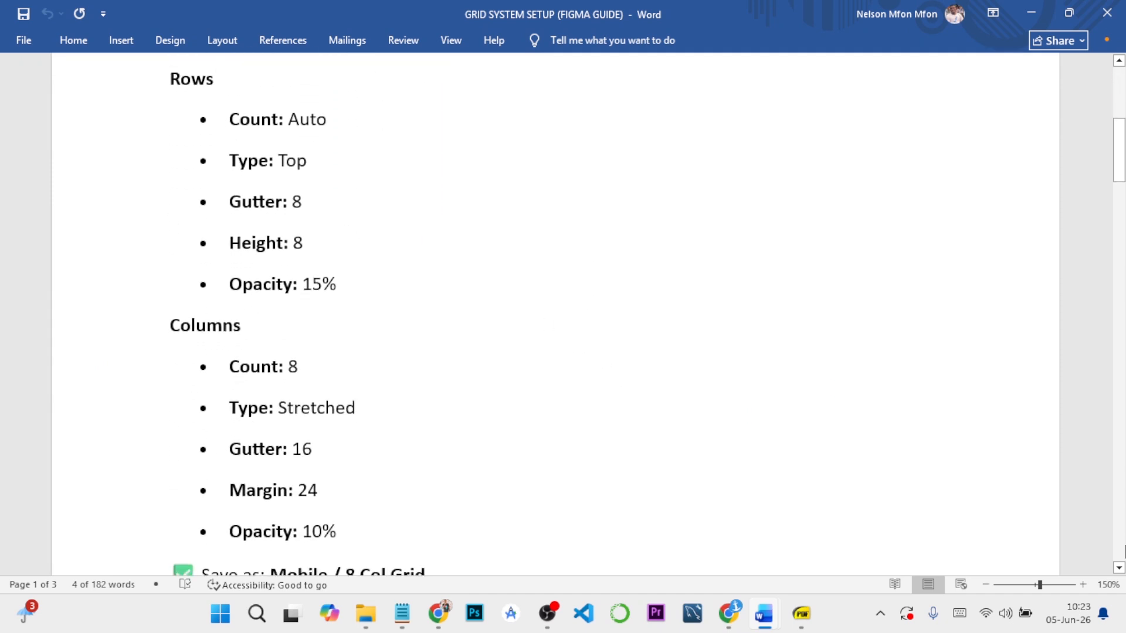
left_click(986, 585)
scroll(518, 352, "up", 1)
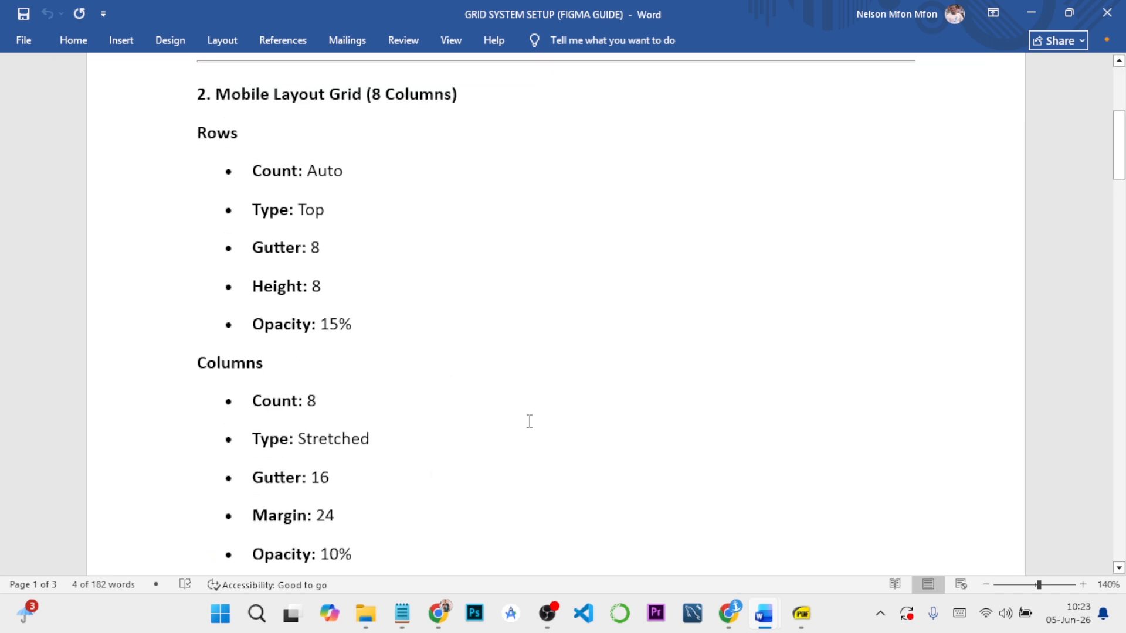
mouse_move(736, 616)
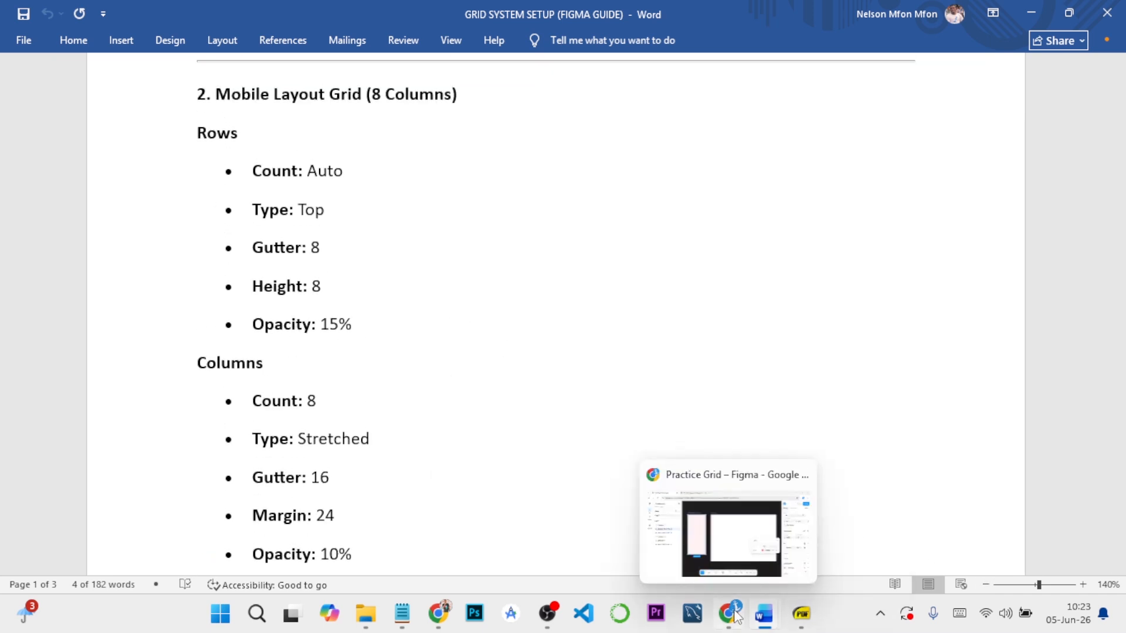
left_click(731, 551)
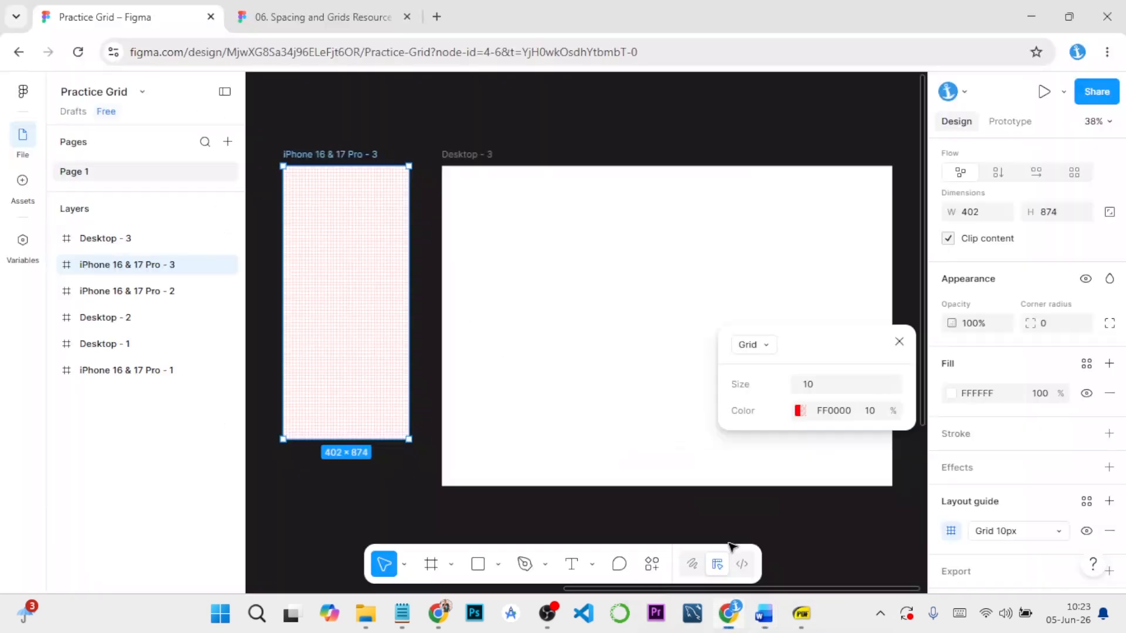
Change the phone frame's guide to Columns with a count of 8, a margin of 24 and a gutter of 16
left_click(765, 347)
left_click(759, 388)
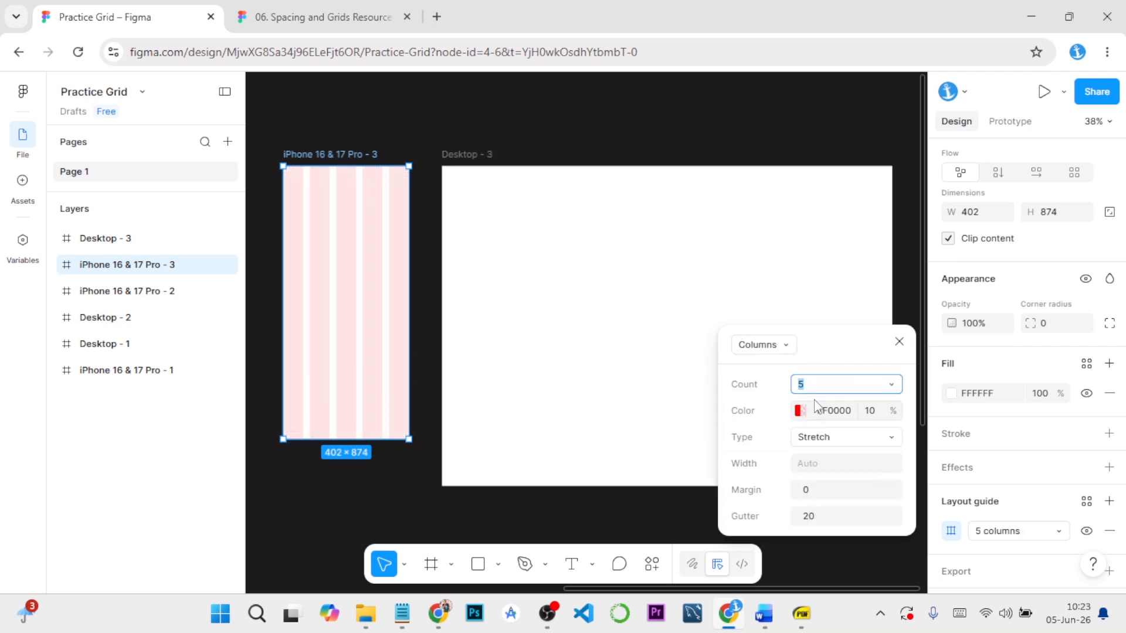
type("8")
left_click(828, 490)
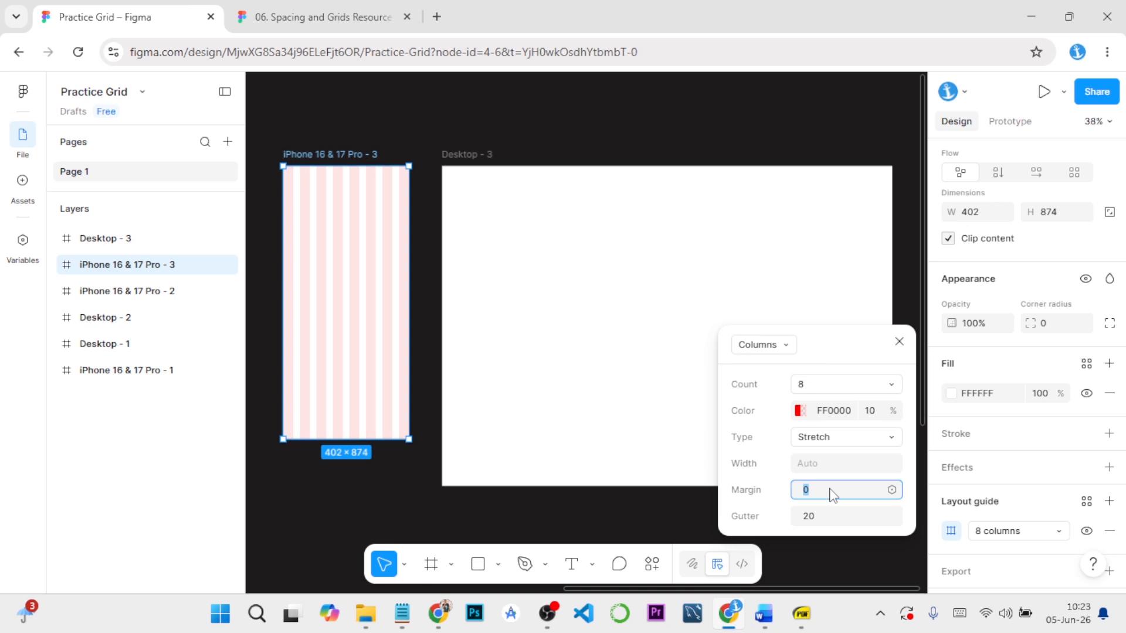
type("24")
left_click(843, 520)
type("16")
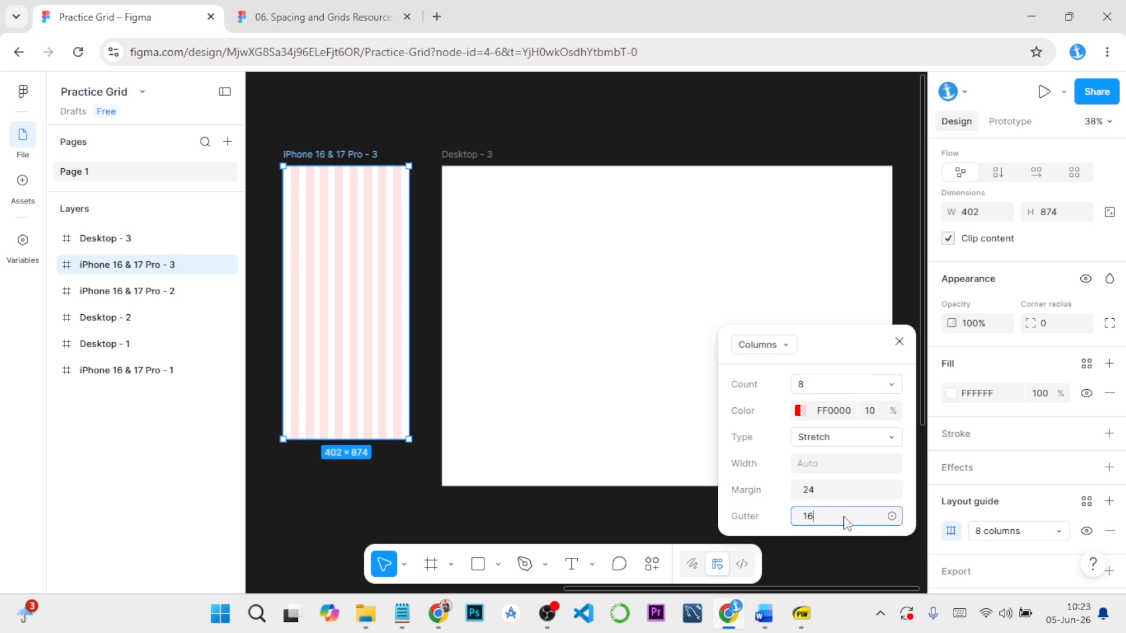
key("Return")
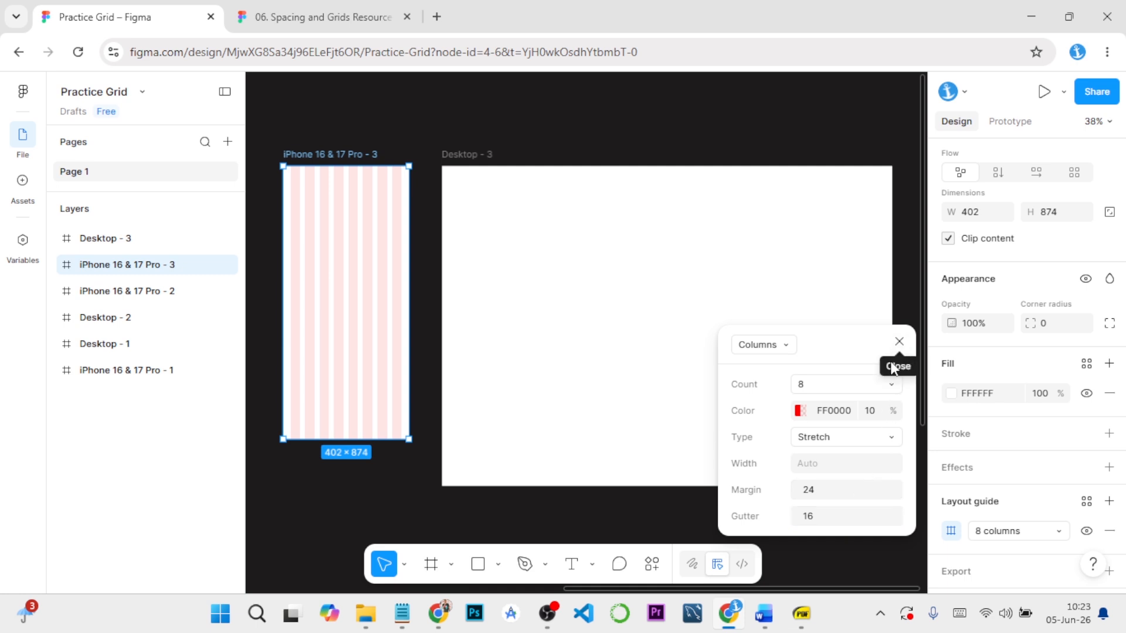
Add a second layout guide to the phone frame and make it Rows with the count set to Auto
left_click(1108, 502)
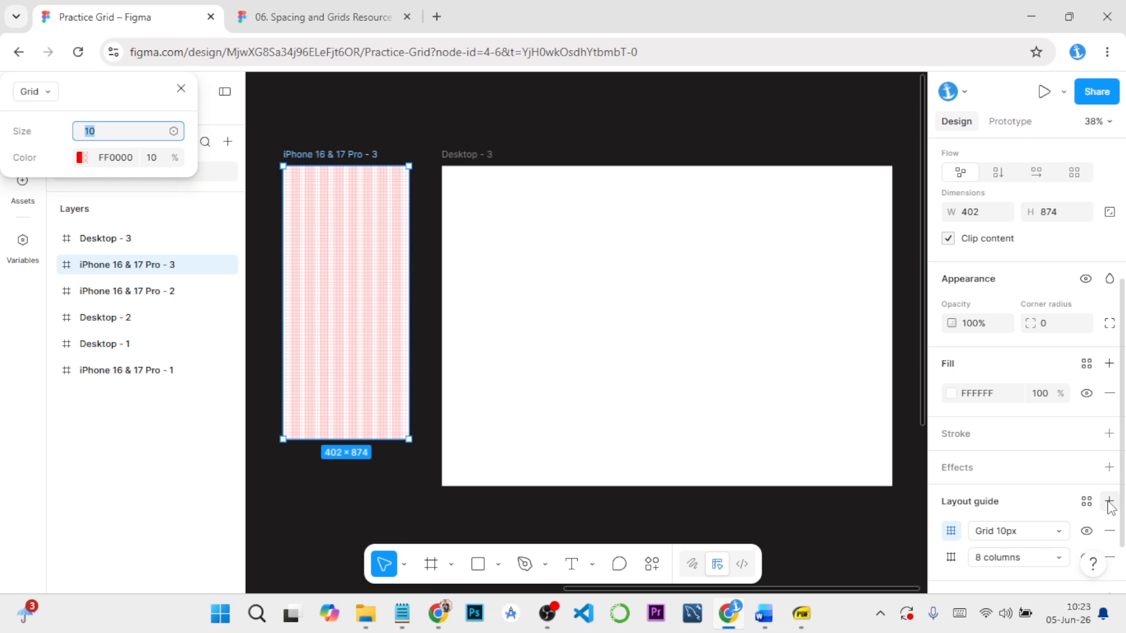
left_click(951, 531)
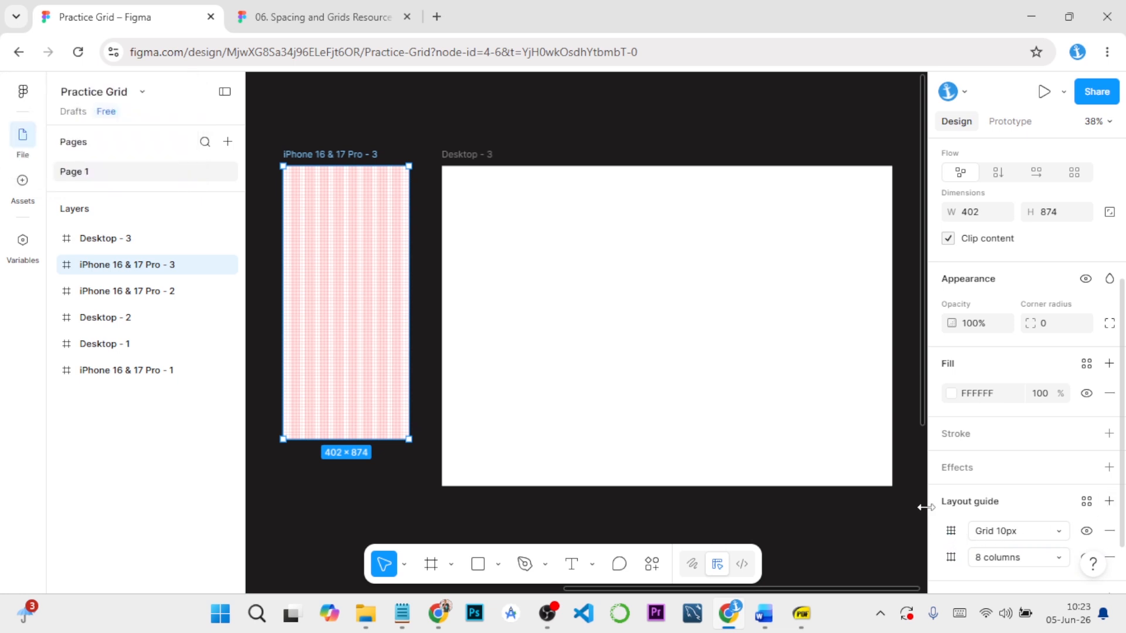
left_click(951, 534)
left_click_drag(822, 487, 762, 331)
left_click(753, 330)
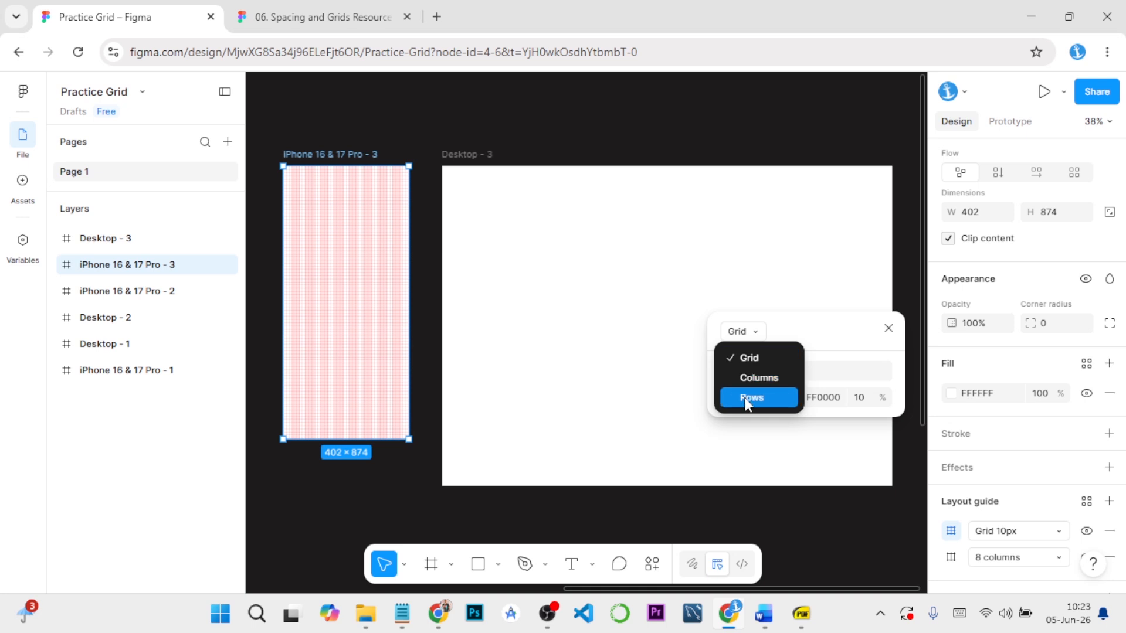
left_click(751, 397)
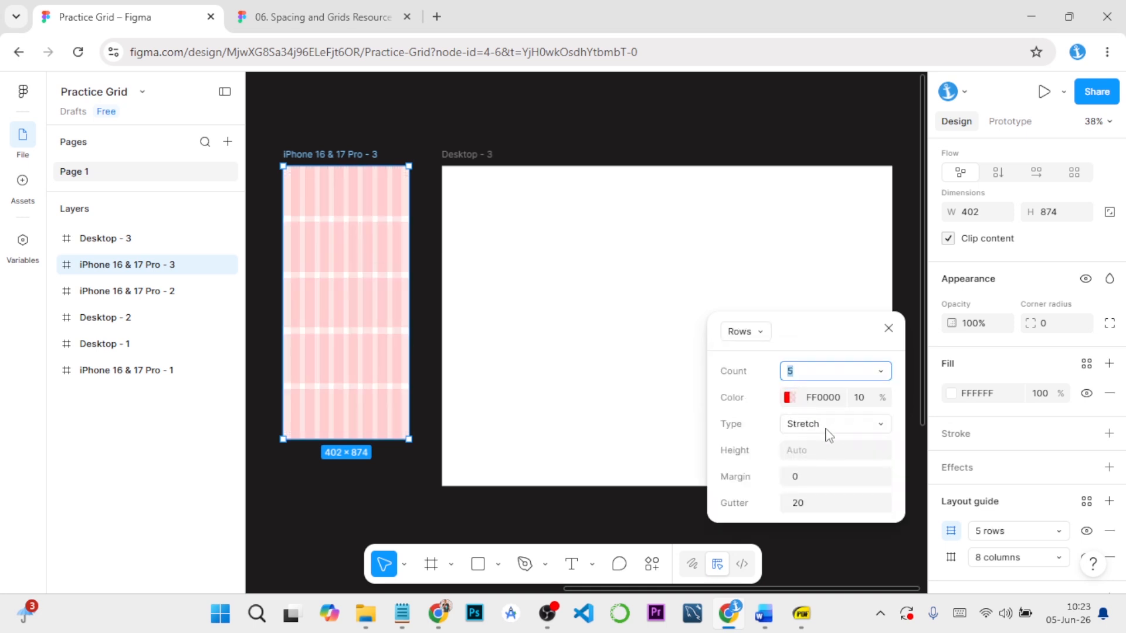
left_click(886, 373)
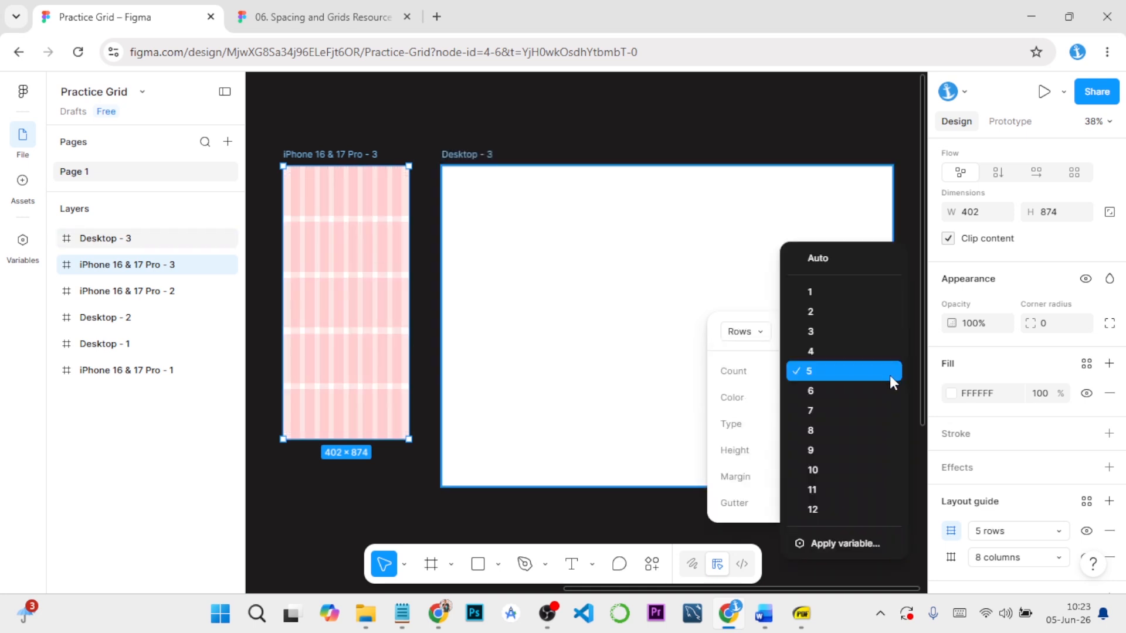
left_click(849, 259)
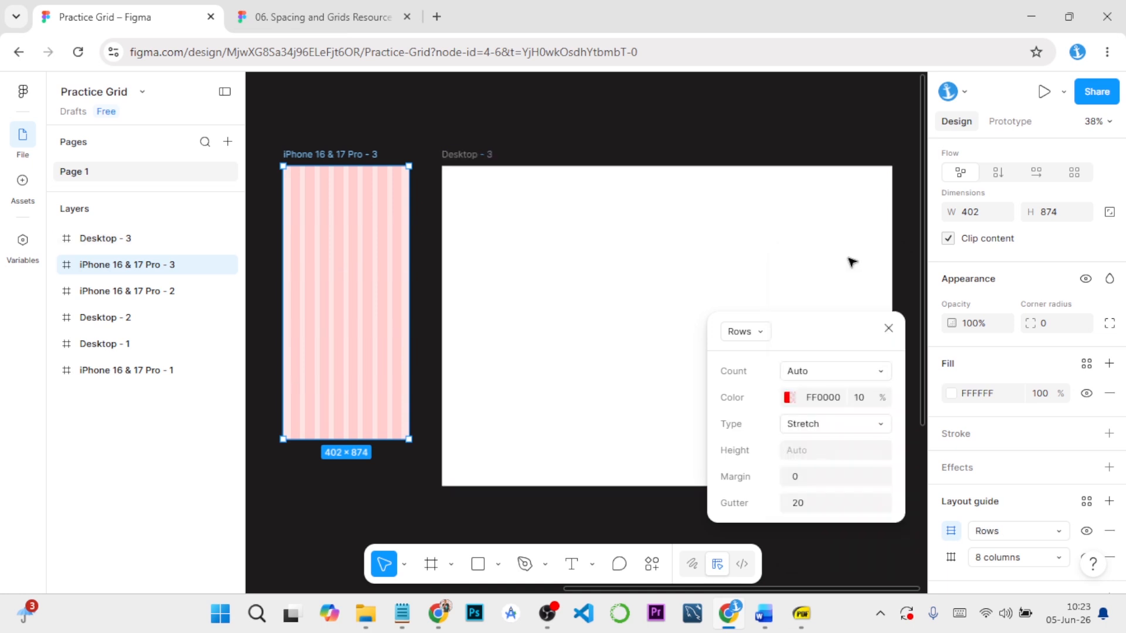
Check the Rows values in the Word guide, return to Figma and set the row guide's type to Top
mouse_move(768, 618)
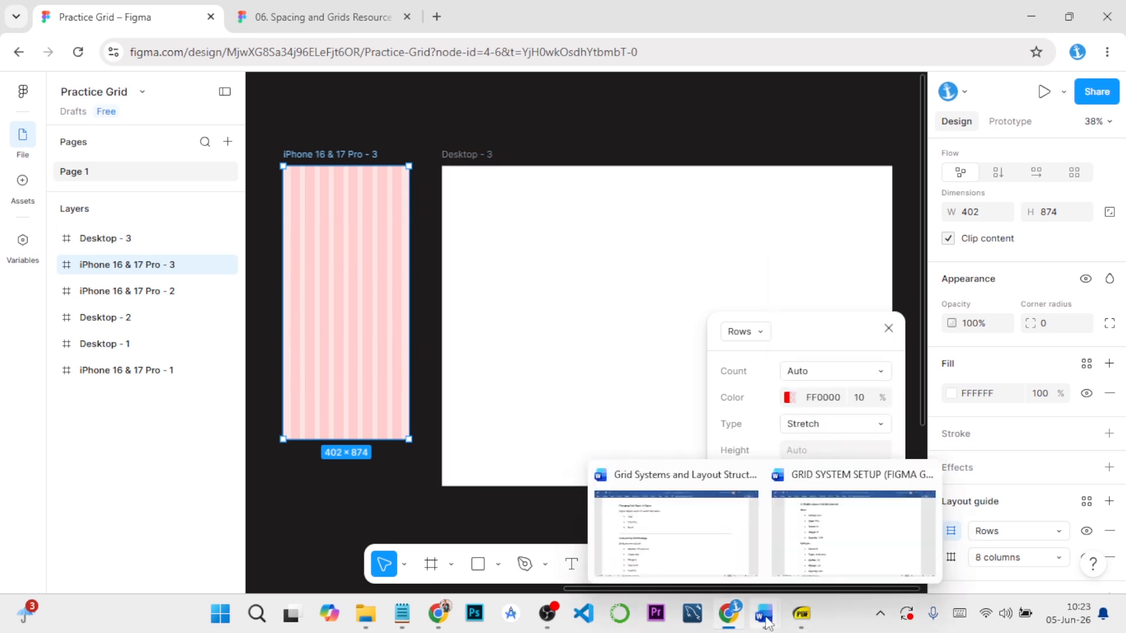
left_click(806, 510)
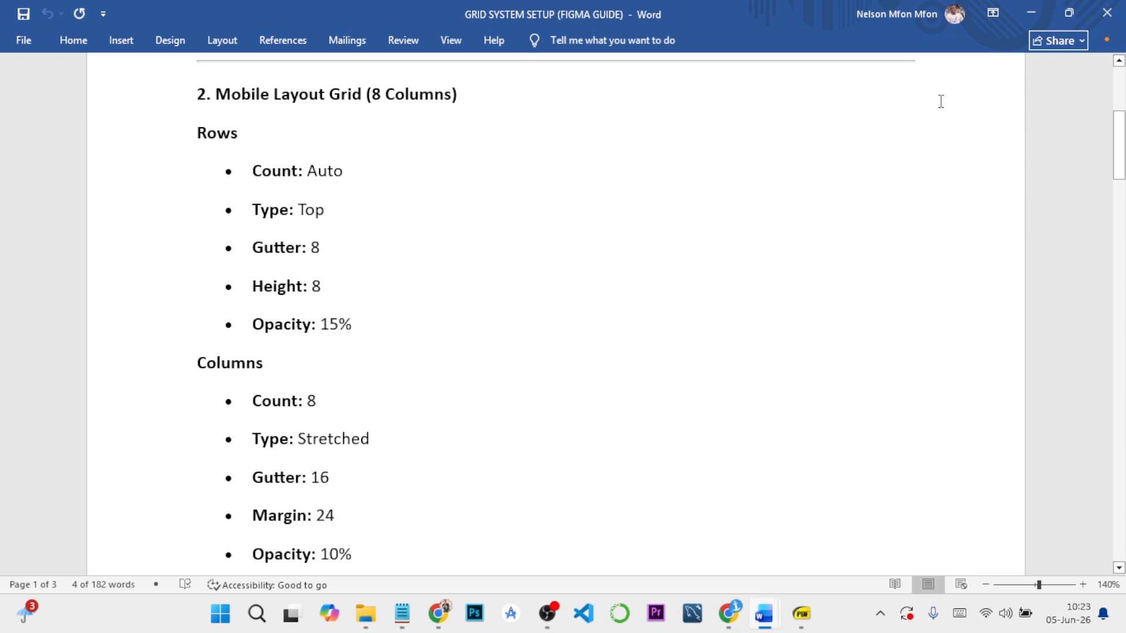
left_click(1031, 13)
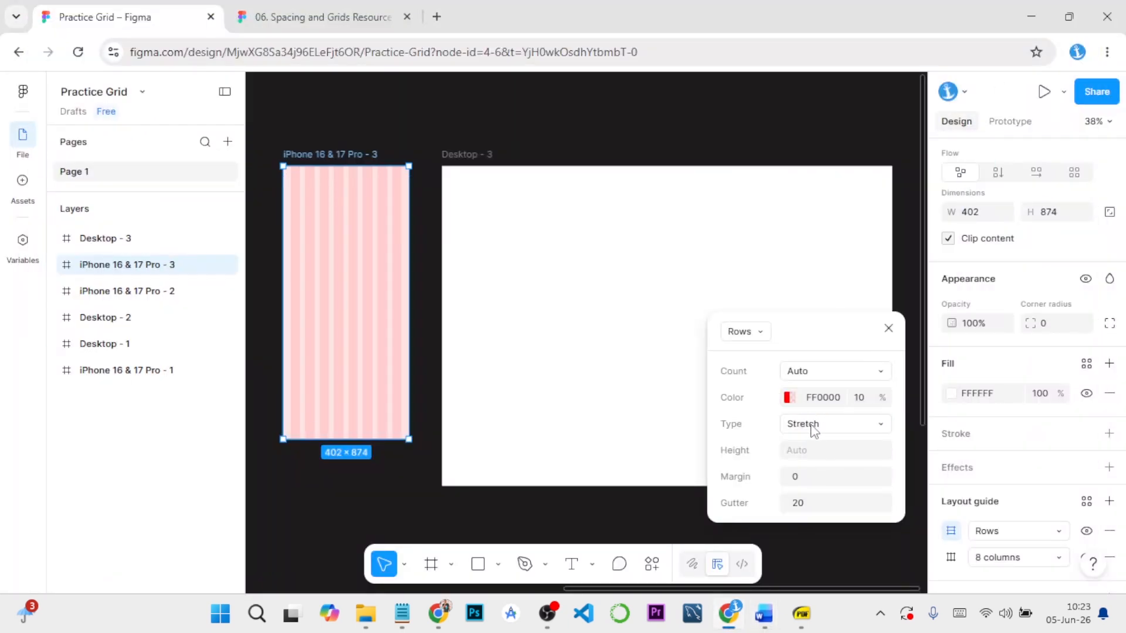
left_click(839, 430)
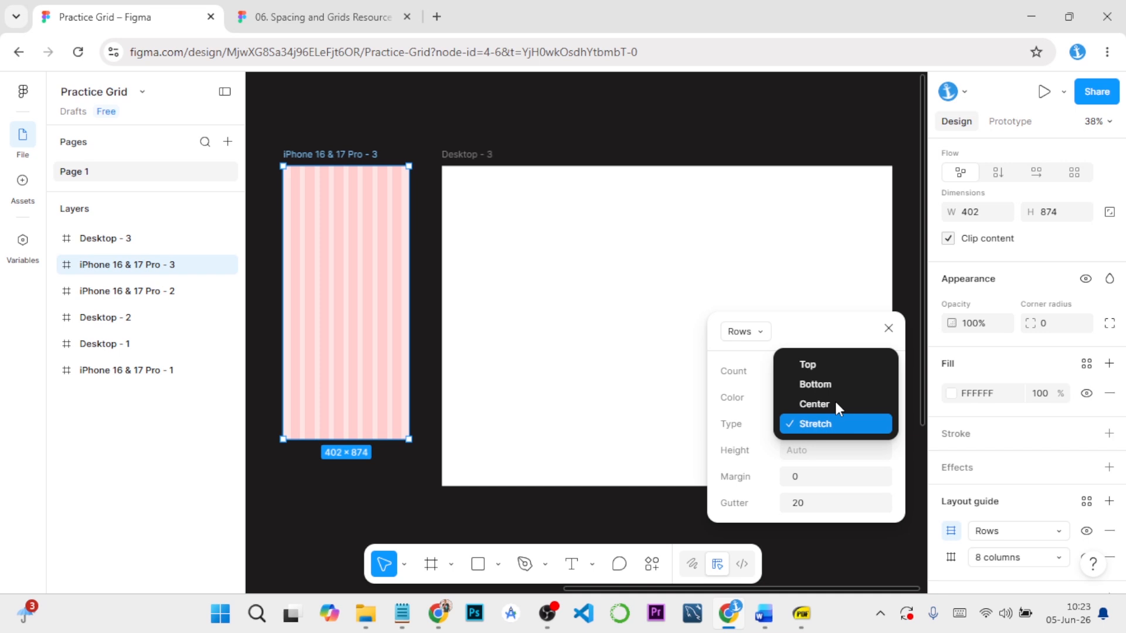
left_click(835, 364)
left_click(835, 479)
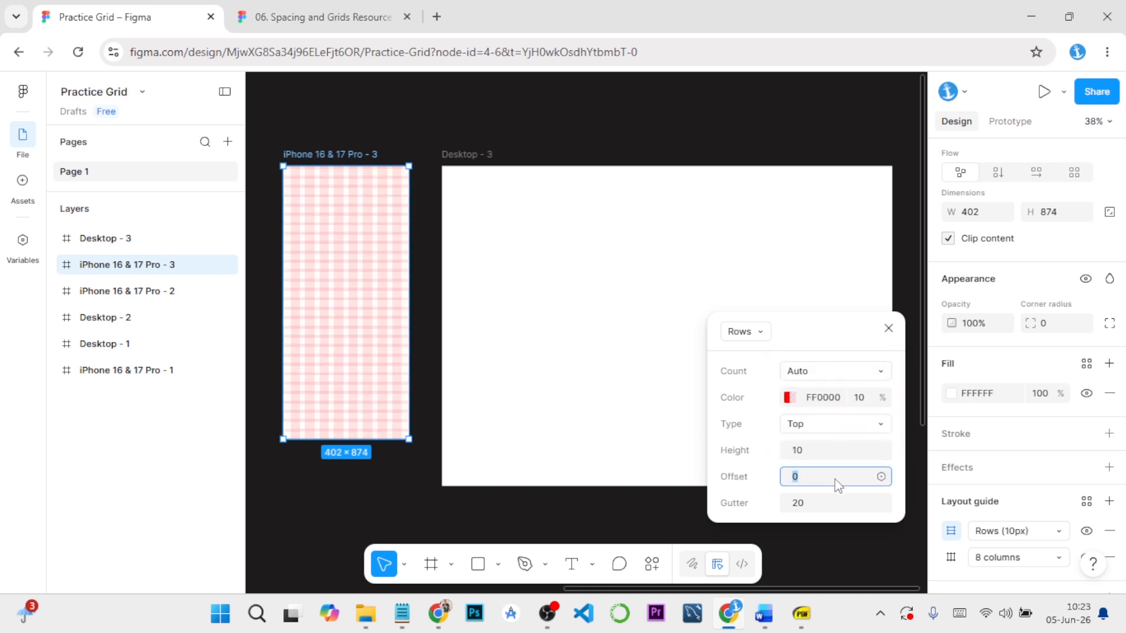
type("8")
left_click(819, 451)
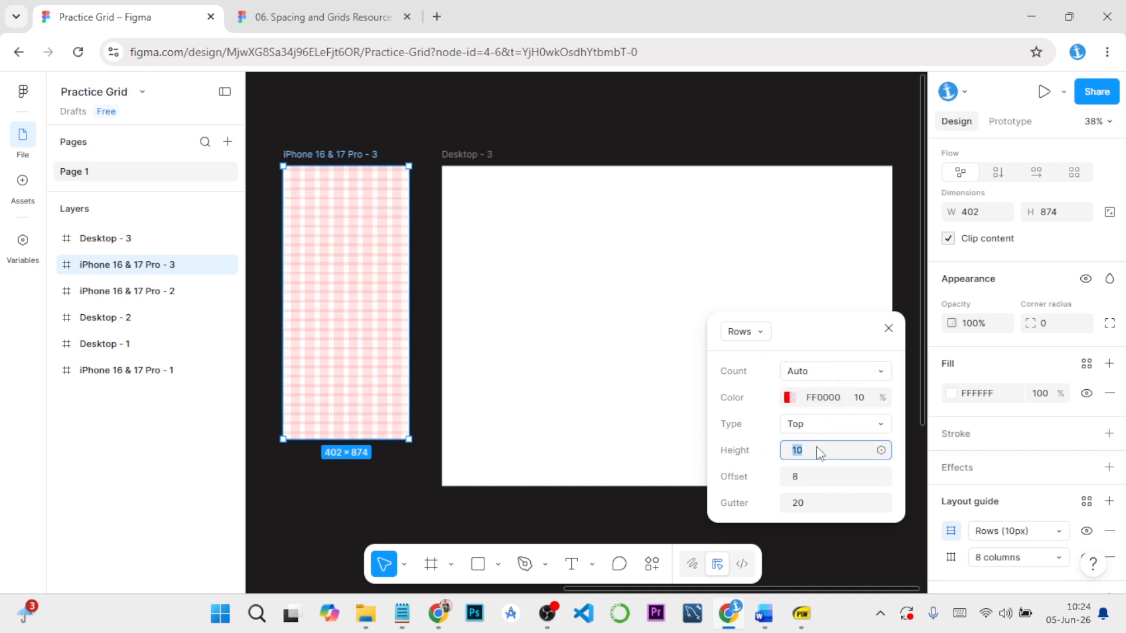
left_click(809, 478)
type("0")
key("Return")
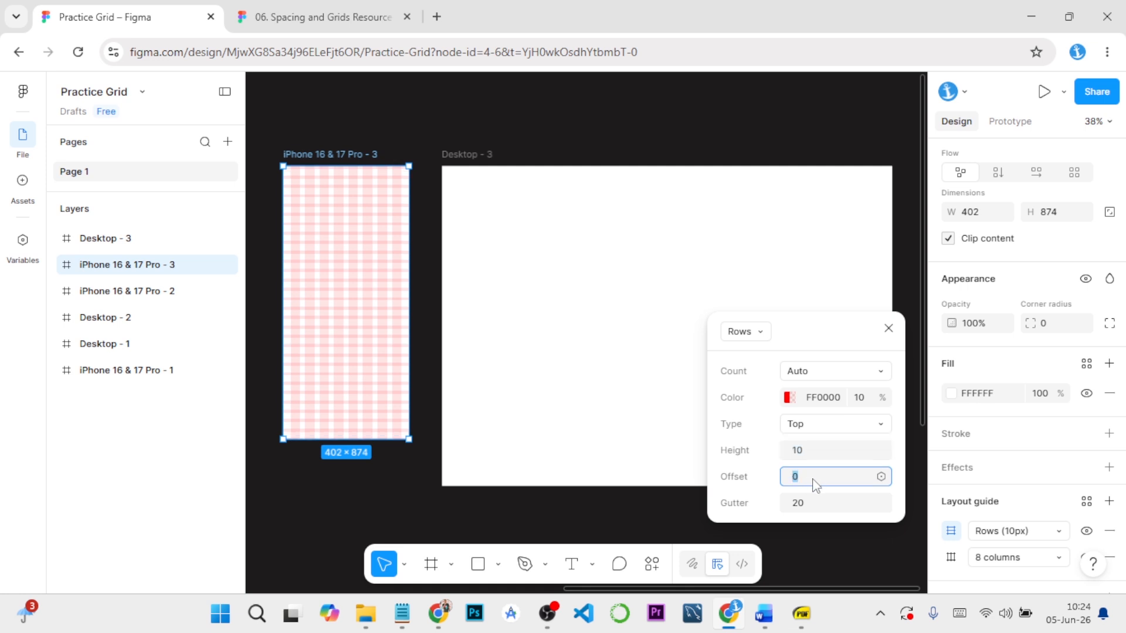
Set the row guide's gutter to 8 and its height to 8
left_click(817, 503)
type("8")
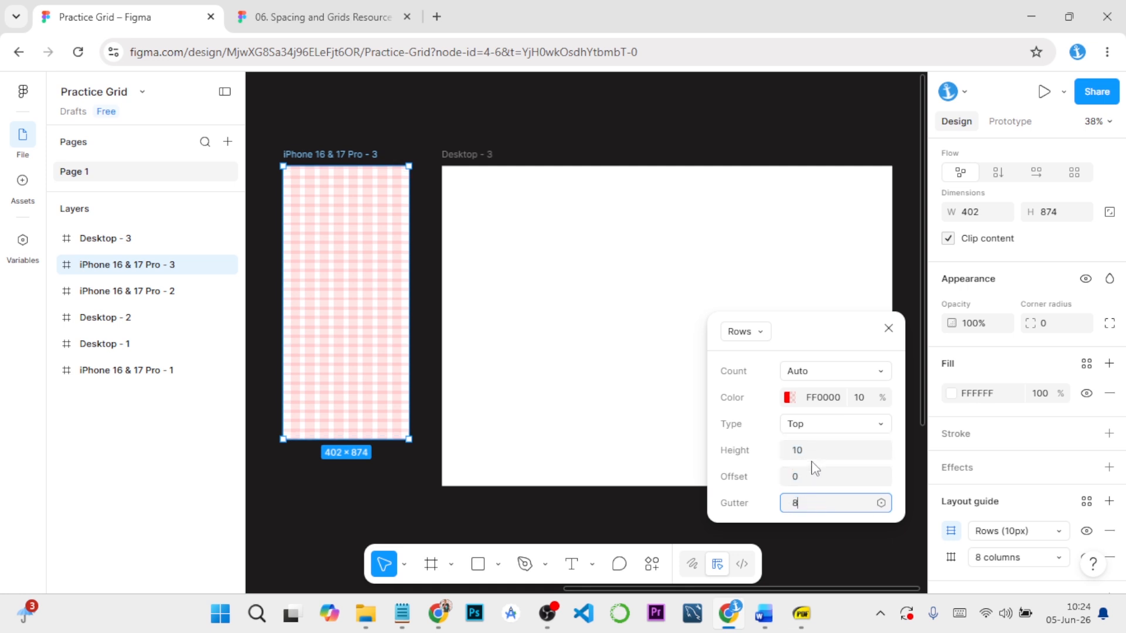
left_click(814, 451)
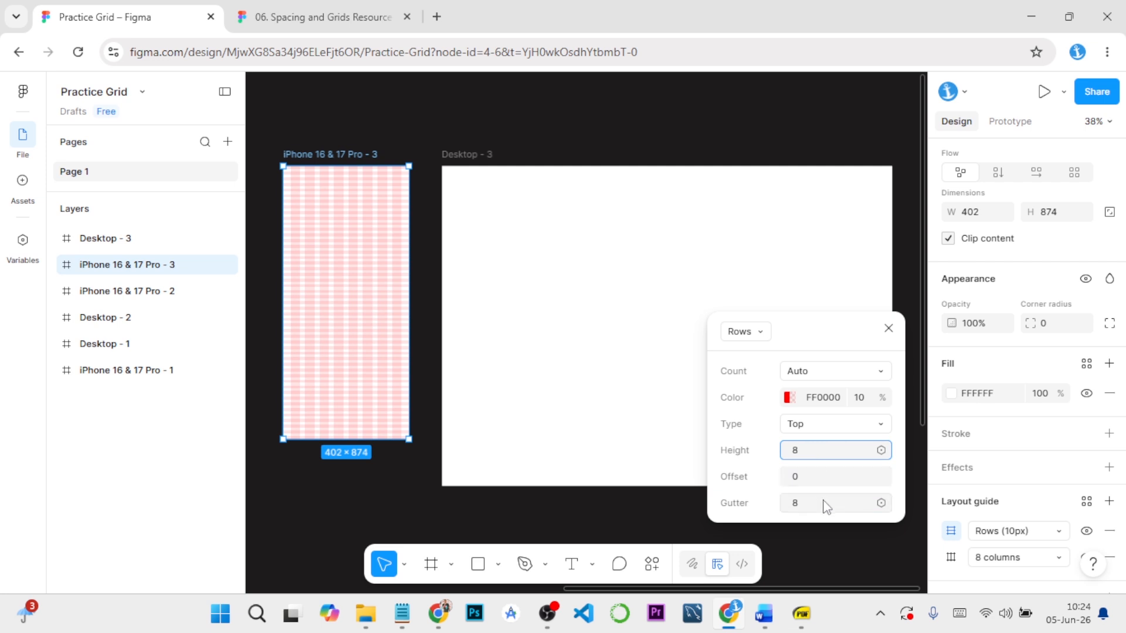
type("8")
key("Return")
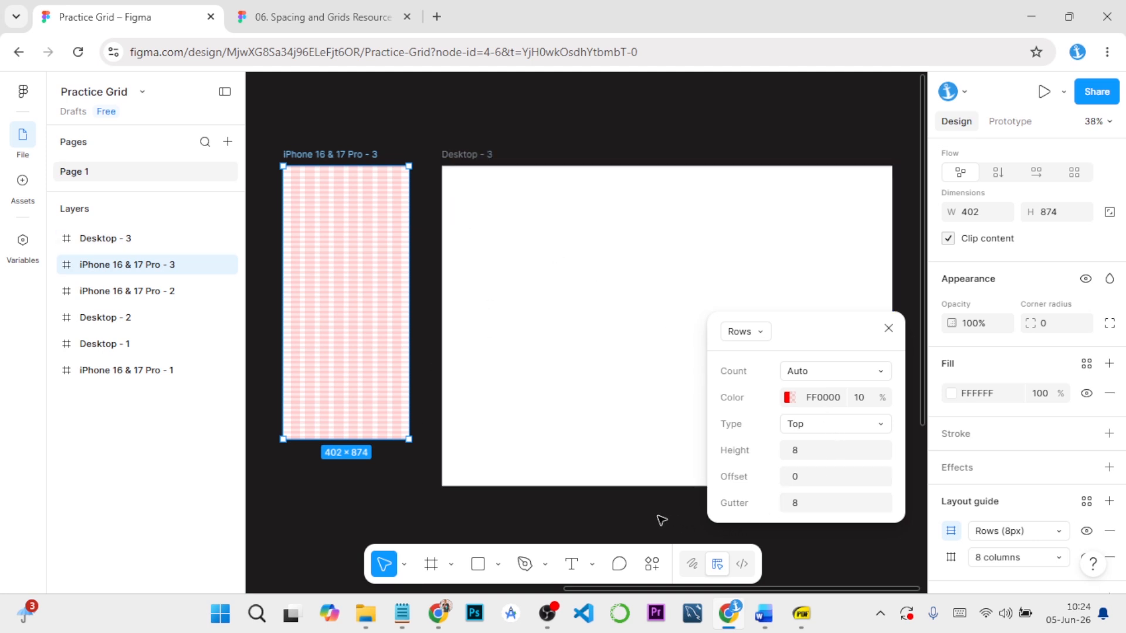
Start a new layout guide style from the phone frame's combined row and column guides
left_click(889, 329)
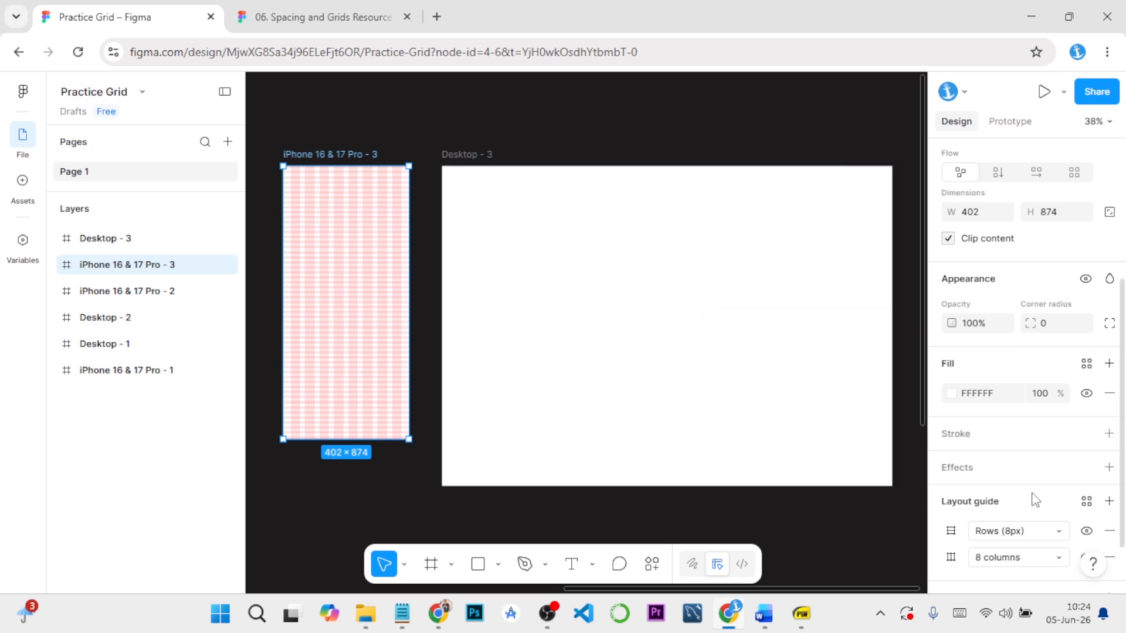
left_click(1087, 502)
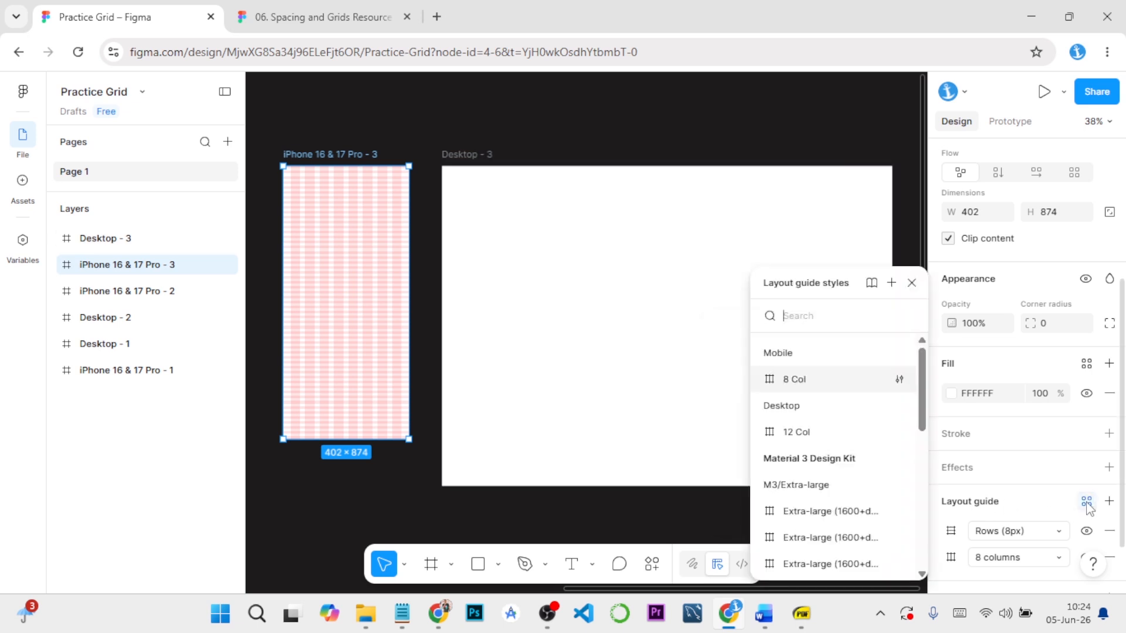
left_click(891, 285)
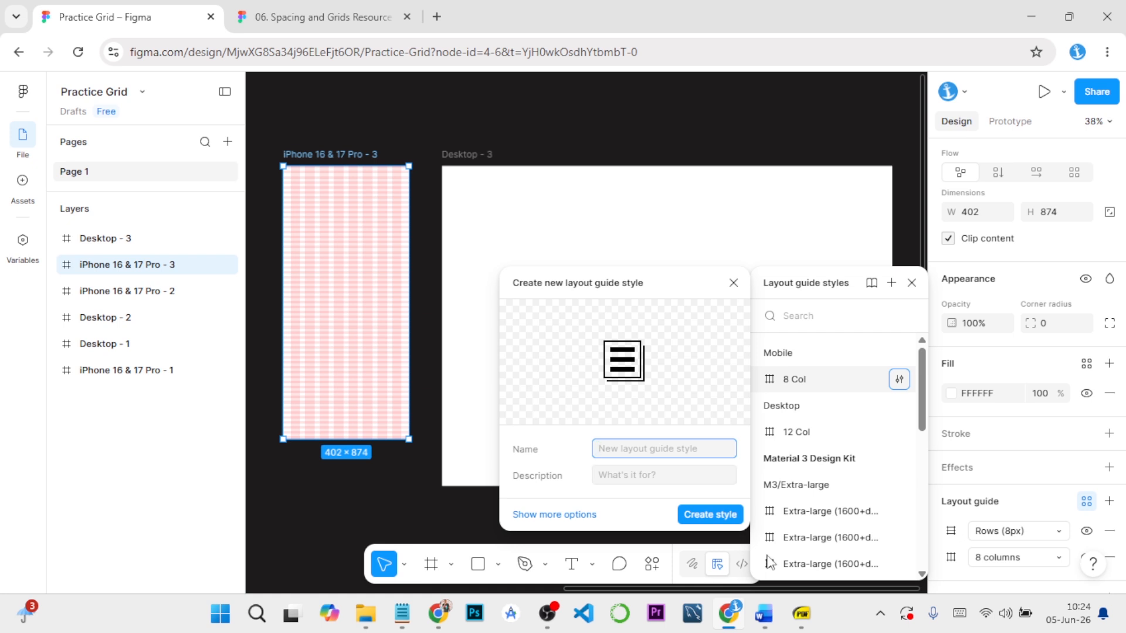
Review the mobile layout grid section and its style naming in the Word guide, then return to Figma
mouse_move(773, 620)
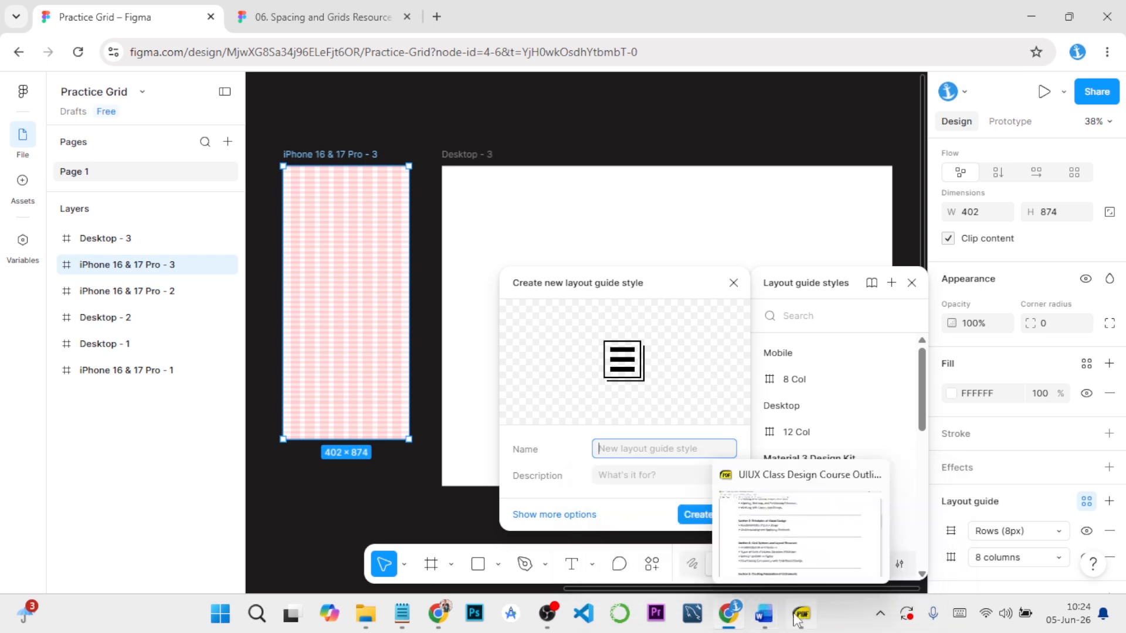
left_click(853, 528)
scroll(473, 381, "up", 4)
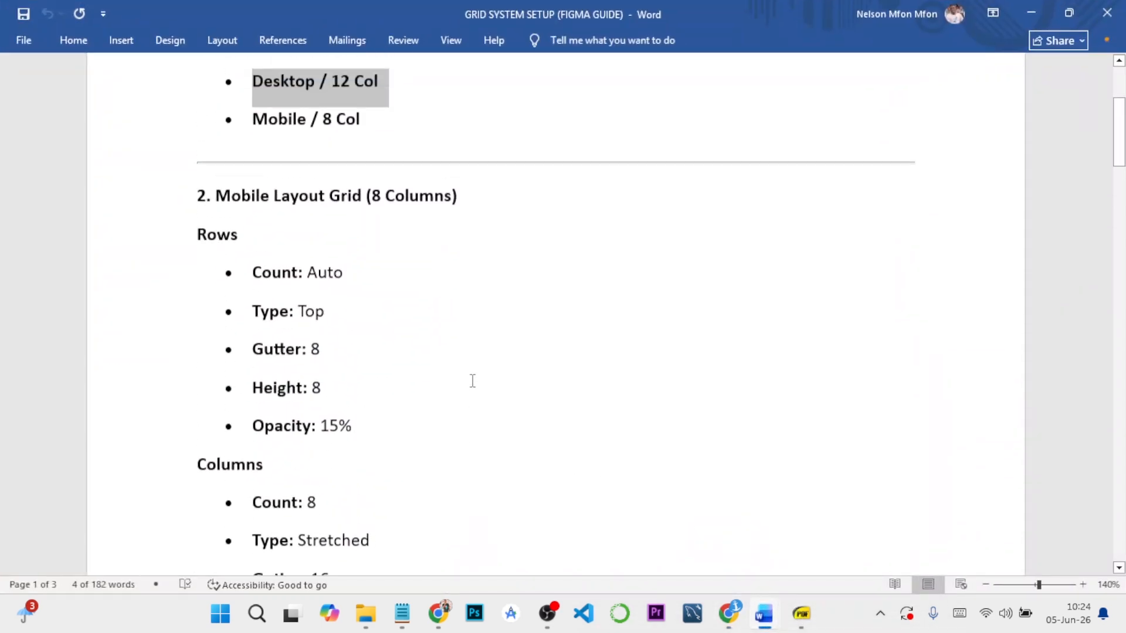
scroll(472, 381, "down", 7)
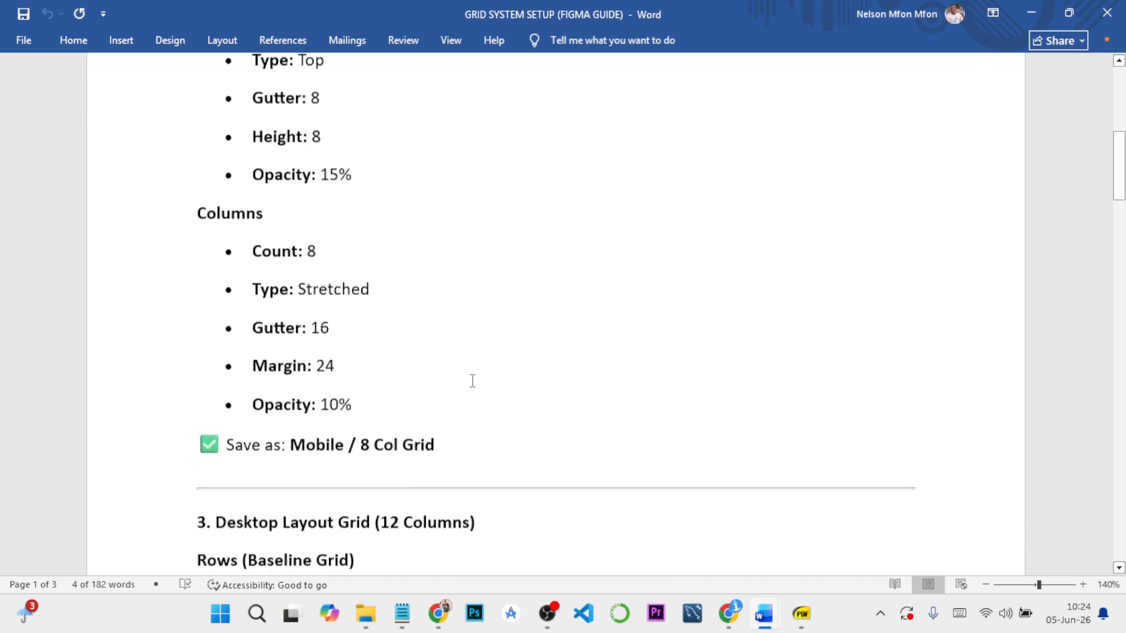
scroll(472, 381, "up", 4)
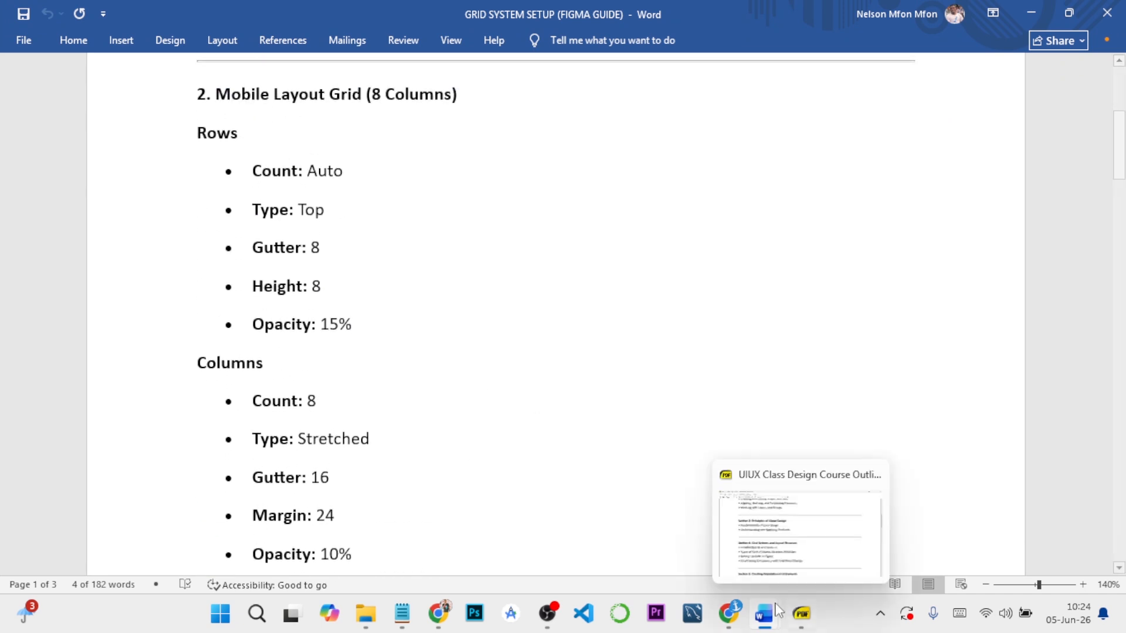
mouse_move(729, 614)
left_click(712, 562)
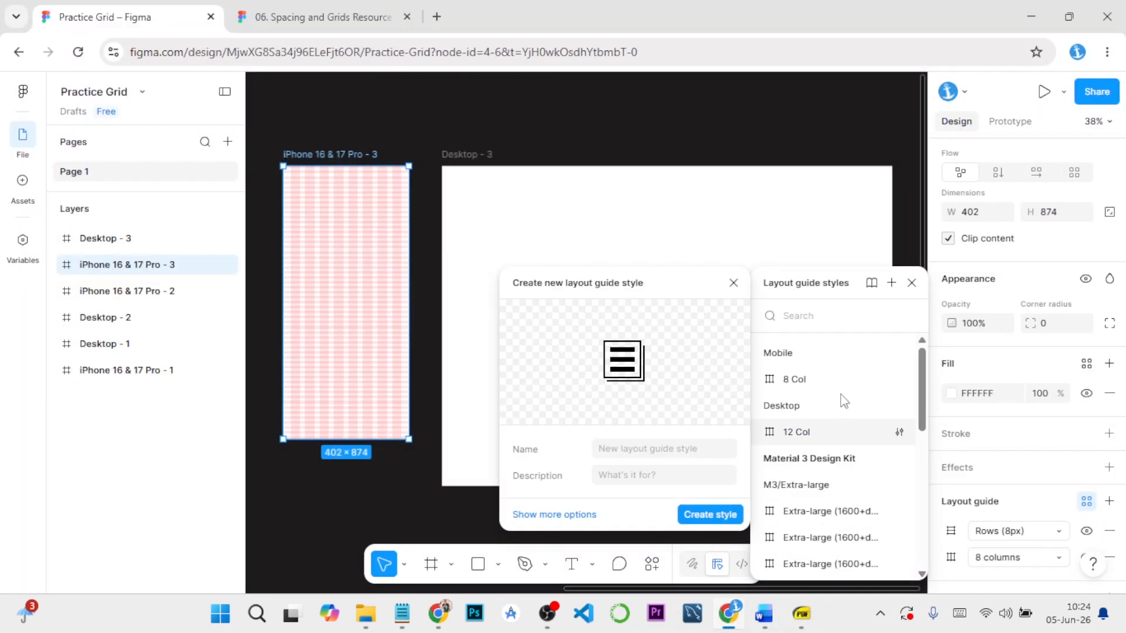
Name the new layout guide style Mobile/modular and create it
left_click(635, 451)
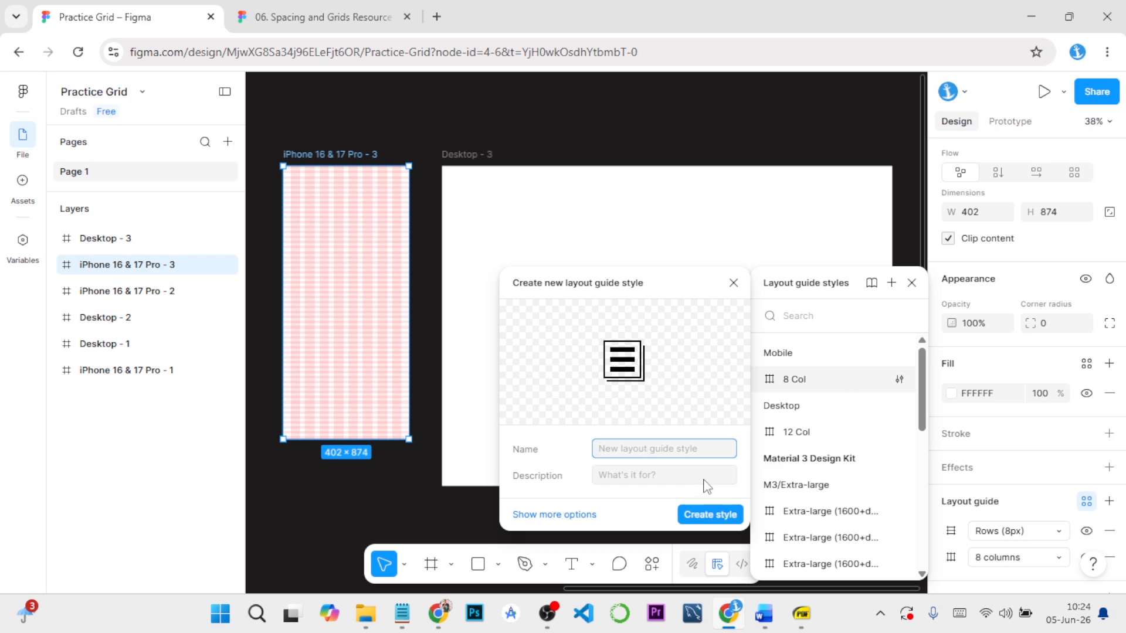
type("Mobile /modular")
left_click(698, 509)
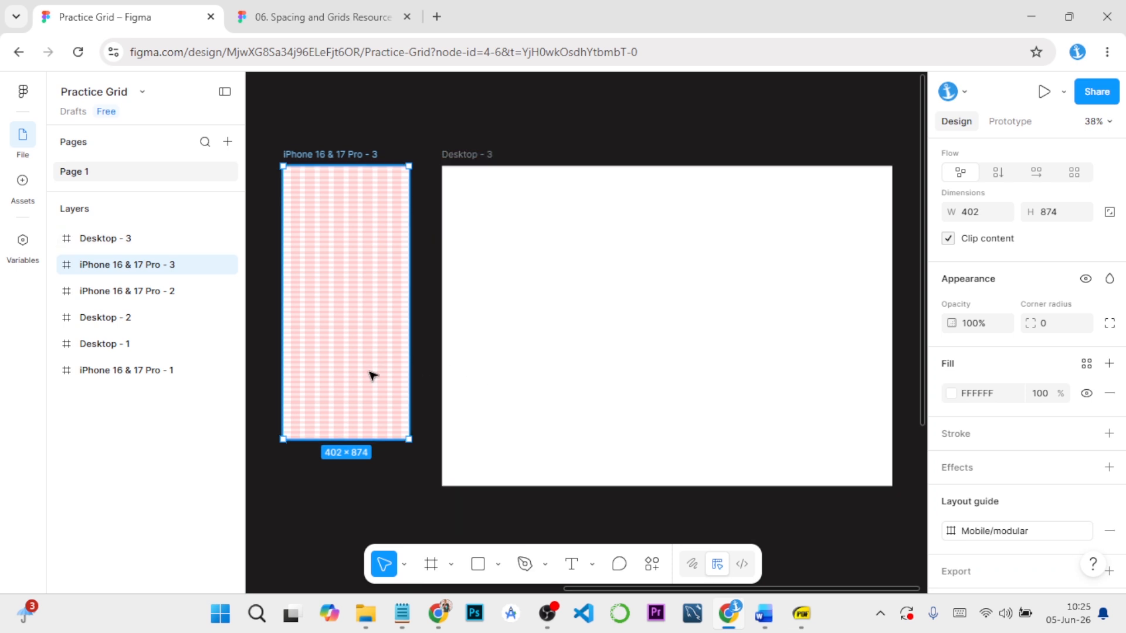
Select the Desktop - 3 frame and look through the available layout guide styles without applying one
left_click(405, 457)
left_click(479, 153)
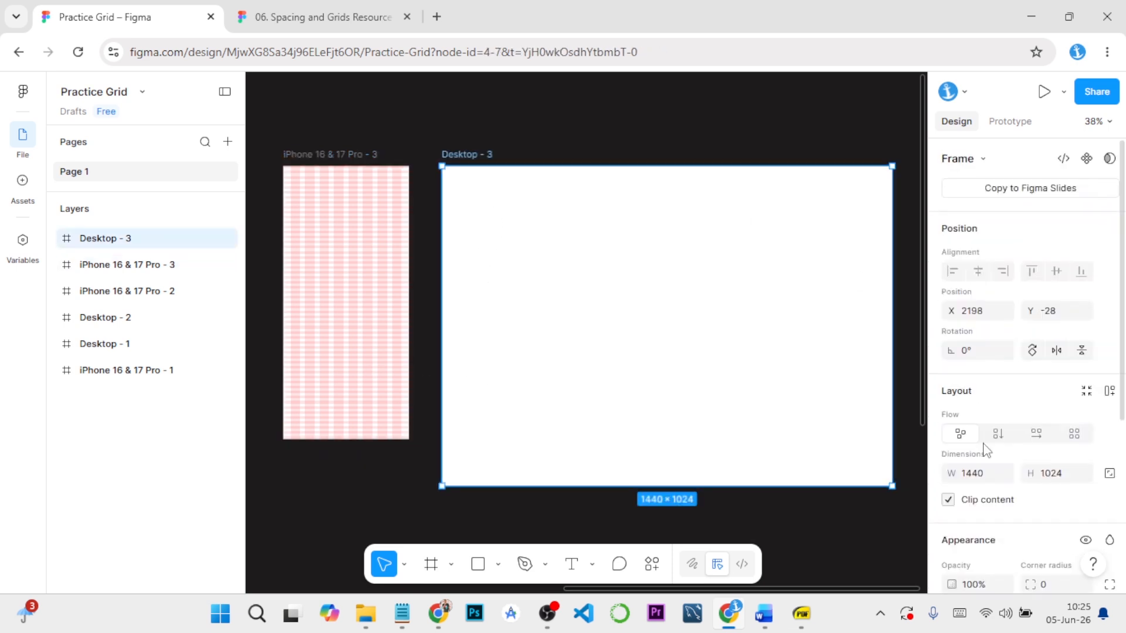
scroll(1049, 516, "down", 5)
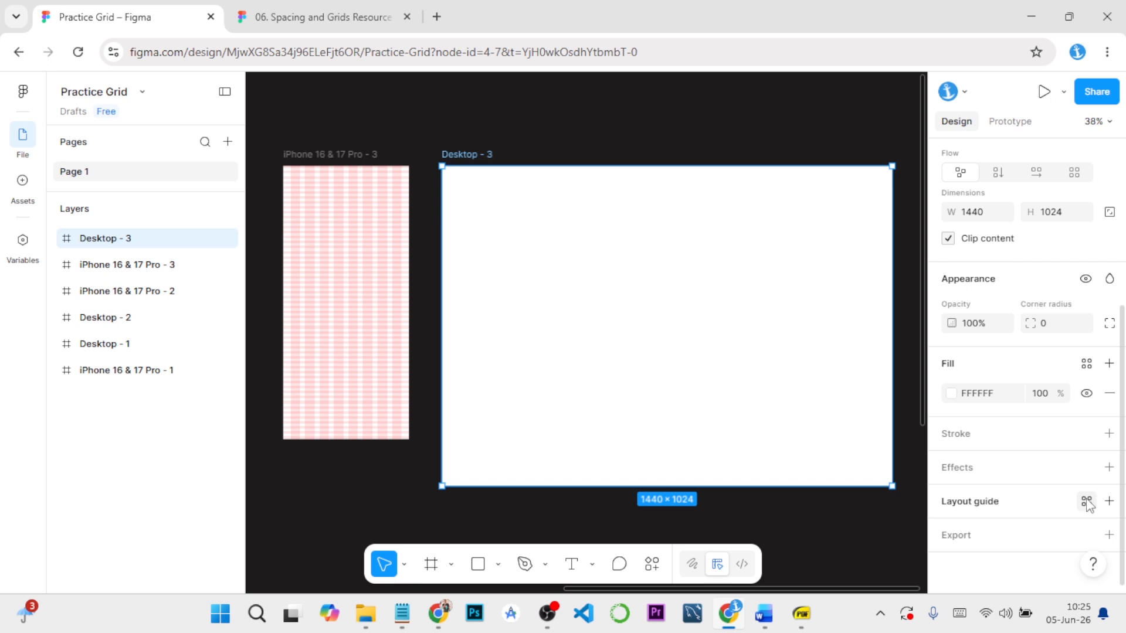
left_click(1087, 503)
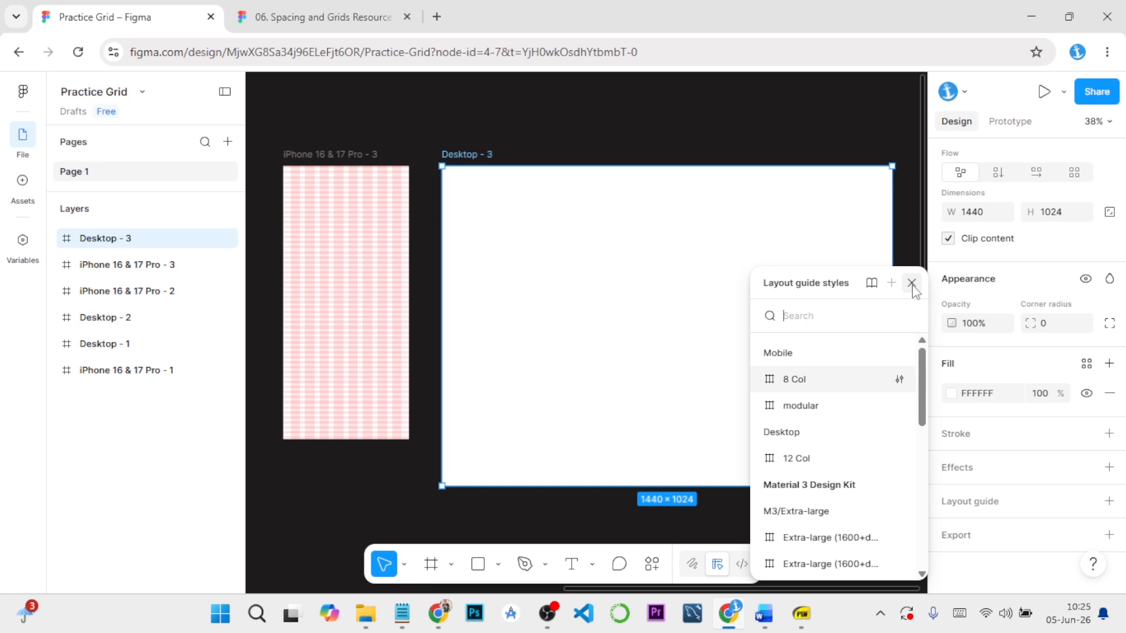
left_click(912, 283)
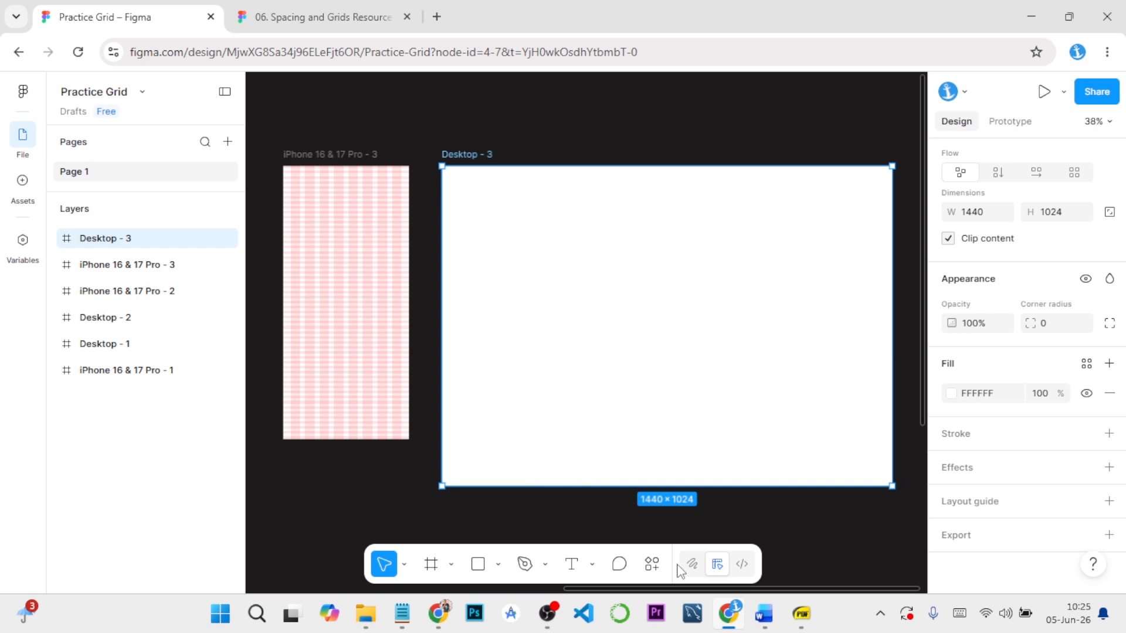
Read the desktop 12-column grid's row and column values in the Word guide and return to Figma
mouse_move(765, 614)
left_click(853, 528)
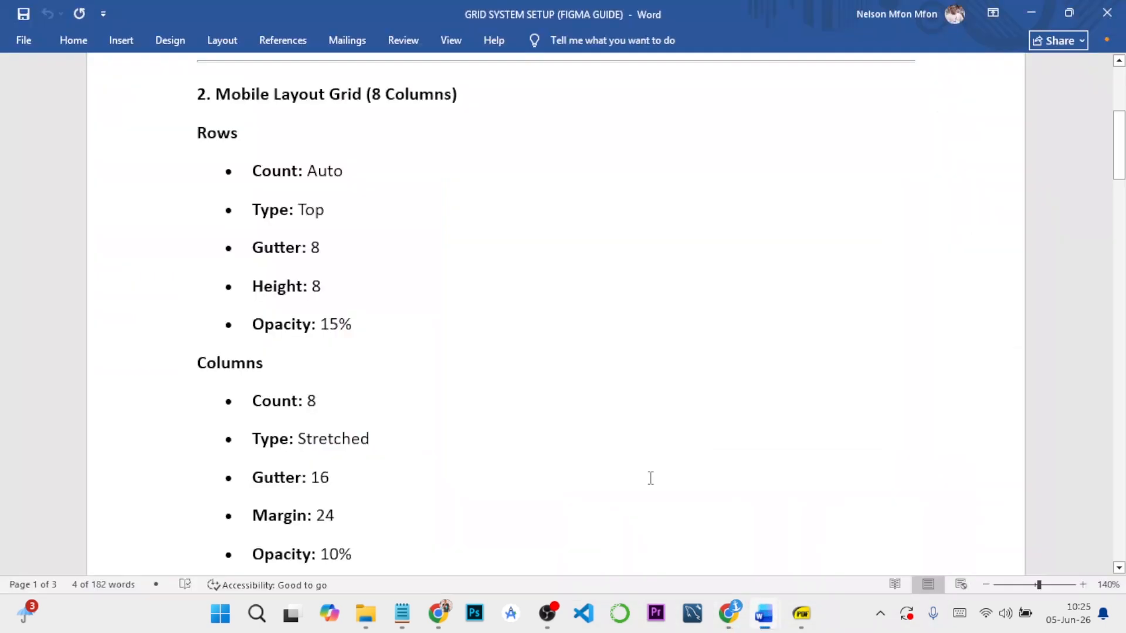
scroll(359, 336, "up", 3)
scroll(362, 339, "down", 10)
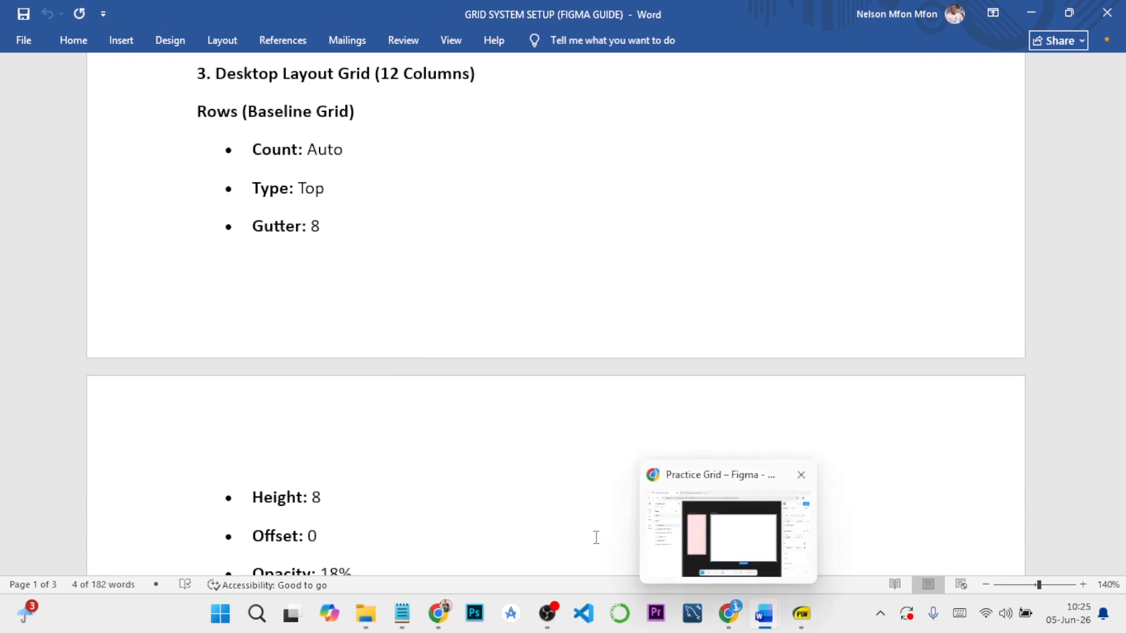
scroll(507, 490, "down", 5)
mouse_move(792, 615)
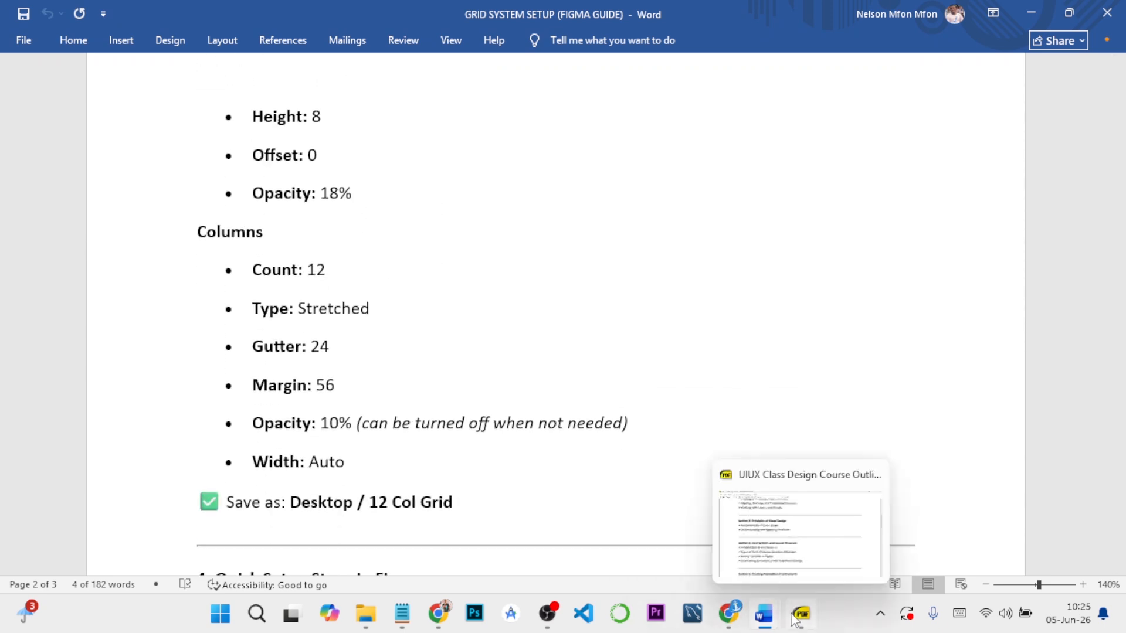
left_click(729, 614)
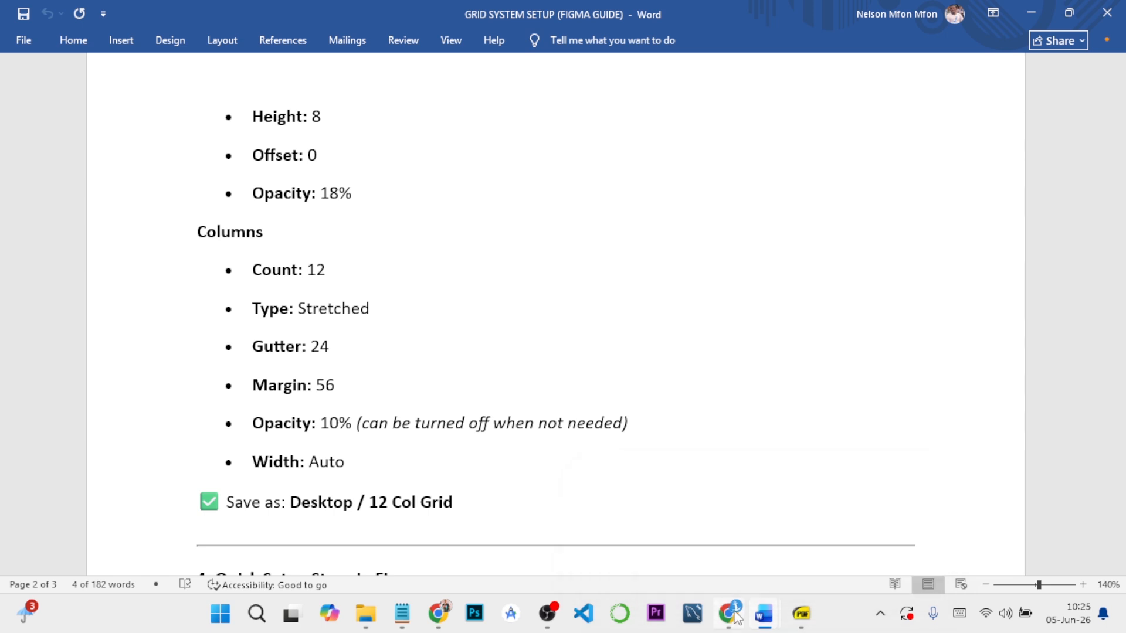
Add a layout guide to the Desktop - 3 frame and make it Columns with a count of 12
left_click(1109, 501)
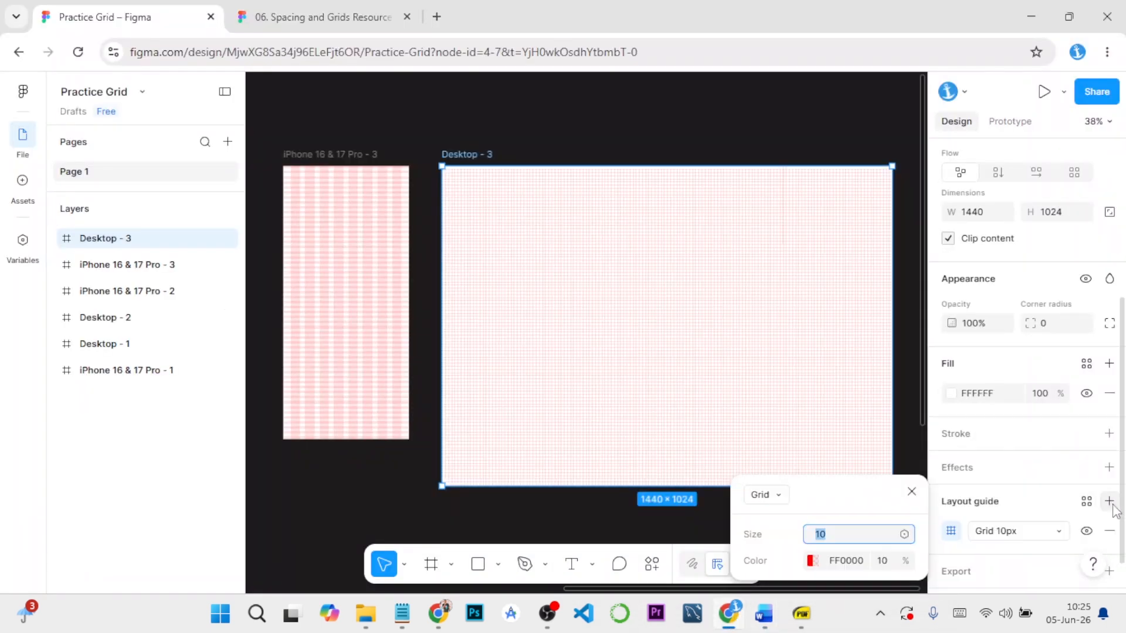
left_click(765, 414)
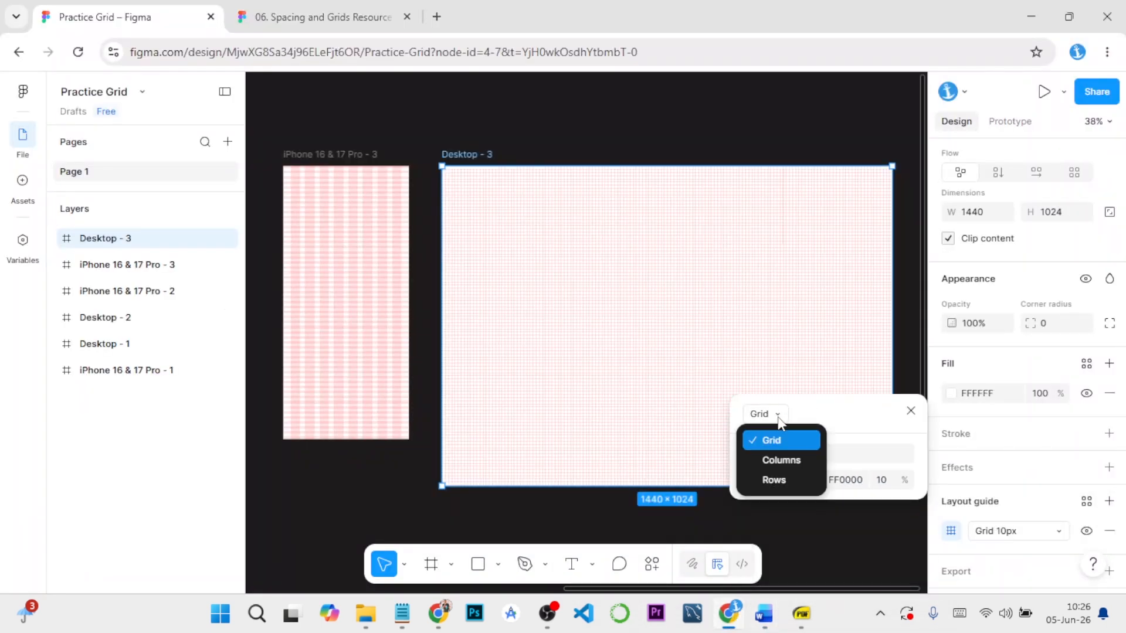
left_click(783, 460)
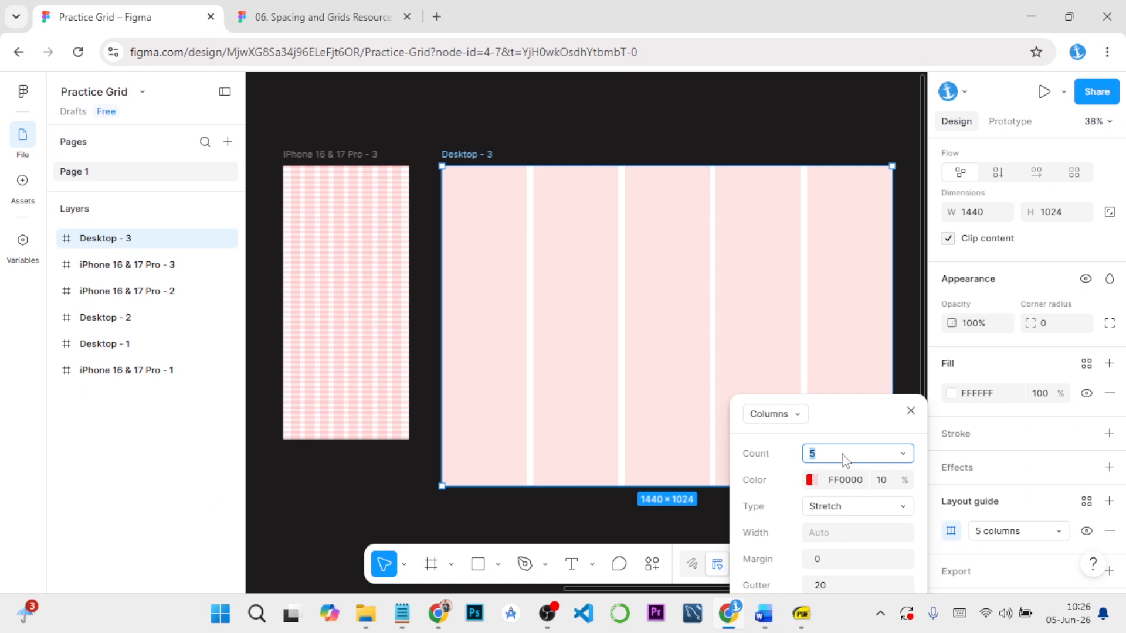
type("12")
left_click_drag(847, 419, 823, 295)
Check the desktop column margin and gutter in the Word guide and return to Figma
left_click(811, 442)
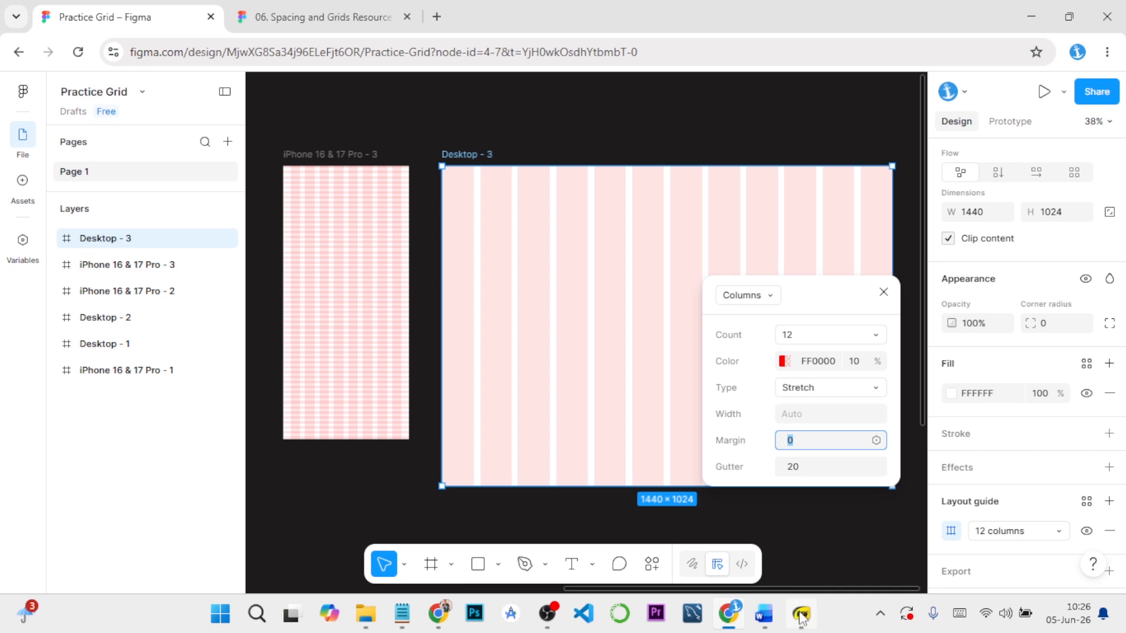
mouse_move(801, 614)
mouse_move(764, 614)
left_click(844, 528)
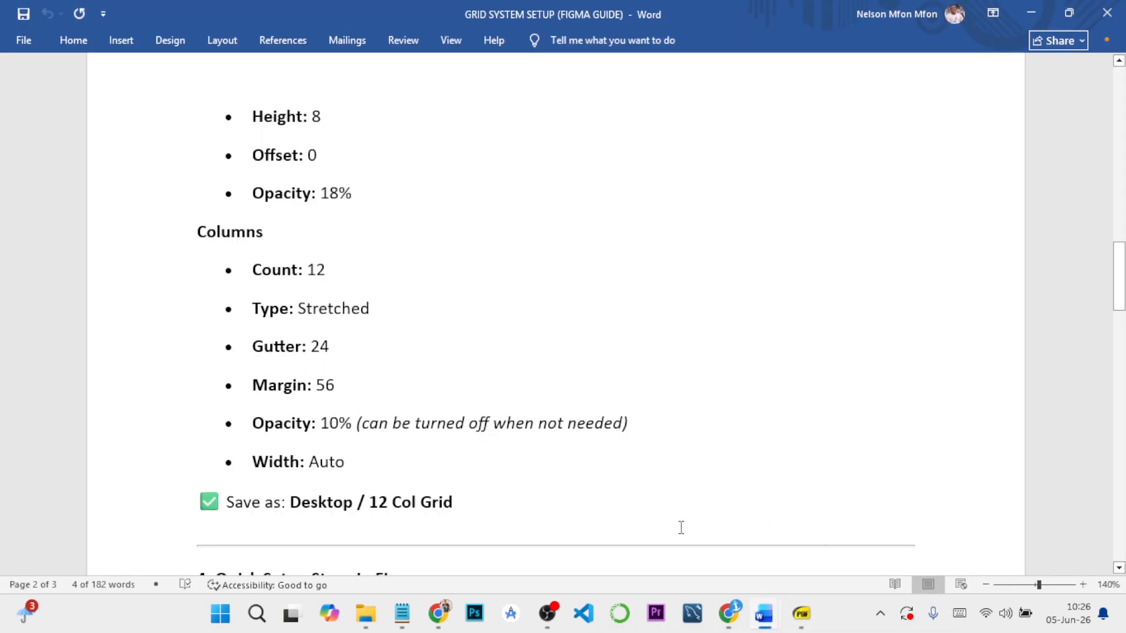
mouse_move(732, 615)
left_click(779, 506)
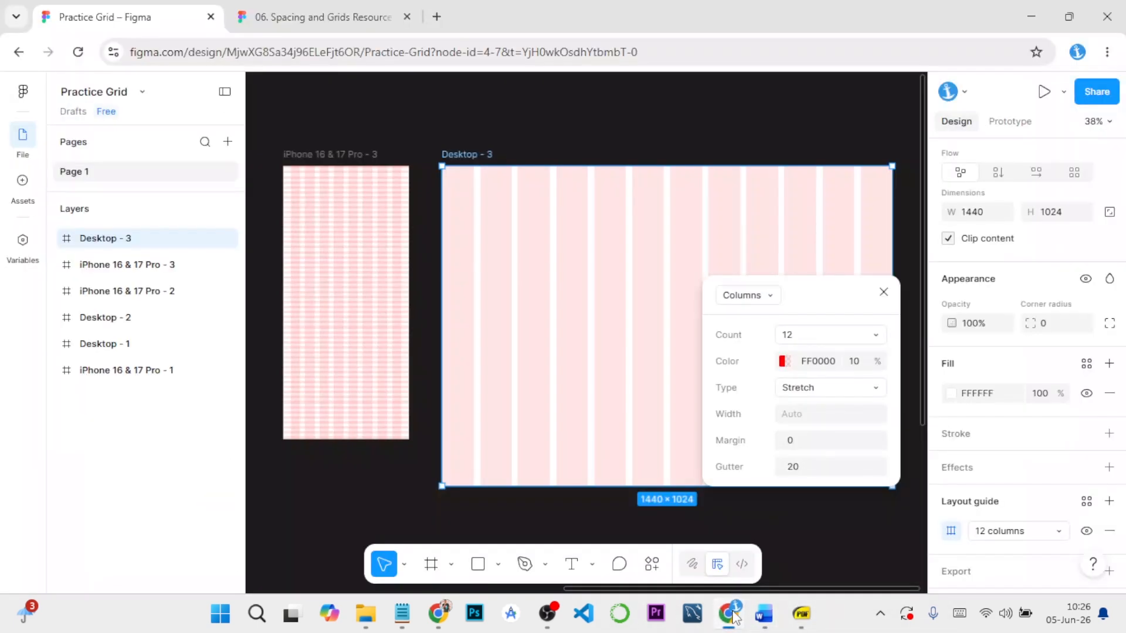
Set the desktop column guide's margin to 56 and its gutter to 24
left_click(805, 444)
type("56")
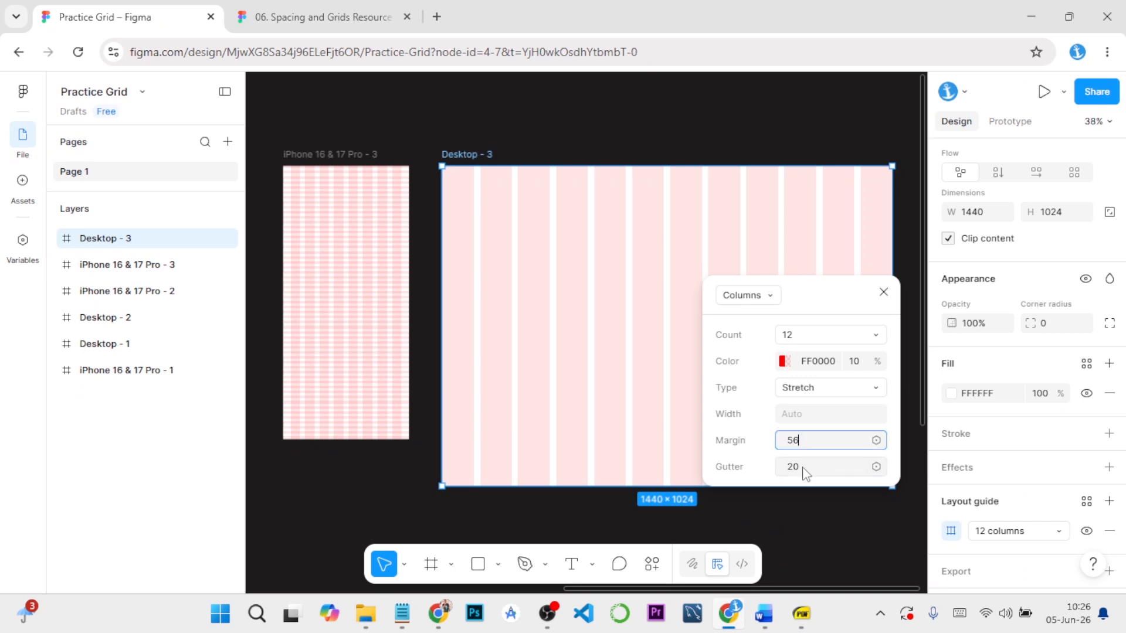
left_click(805, 469)
type("24")
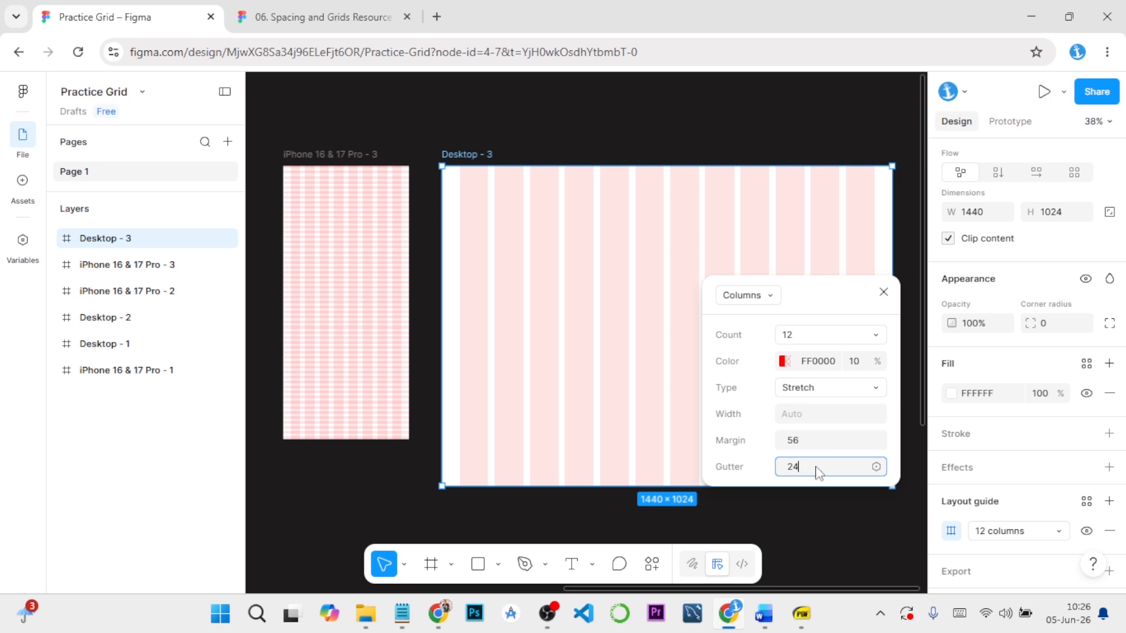
key("Return")
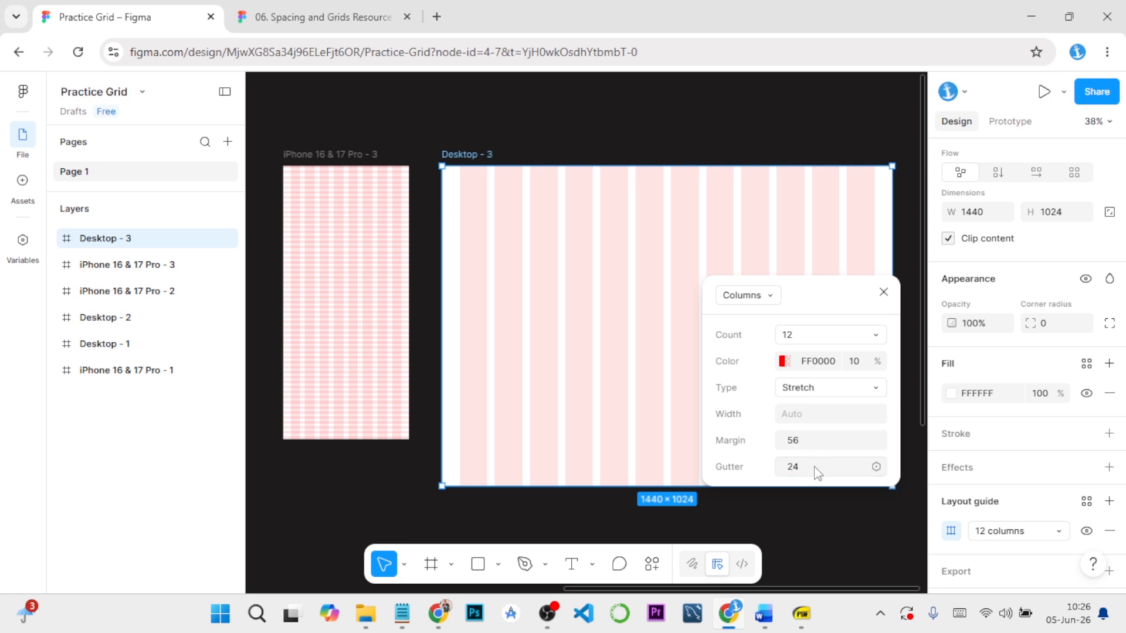
left_click(802, 504)
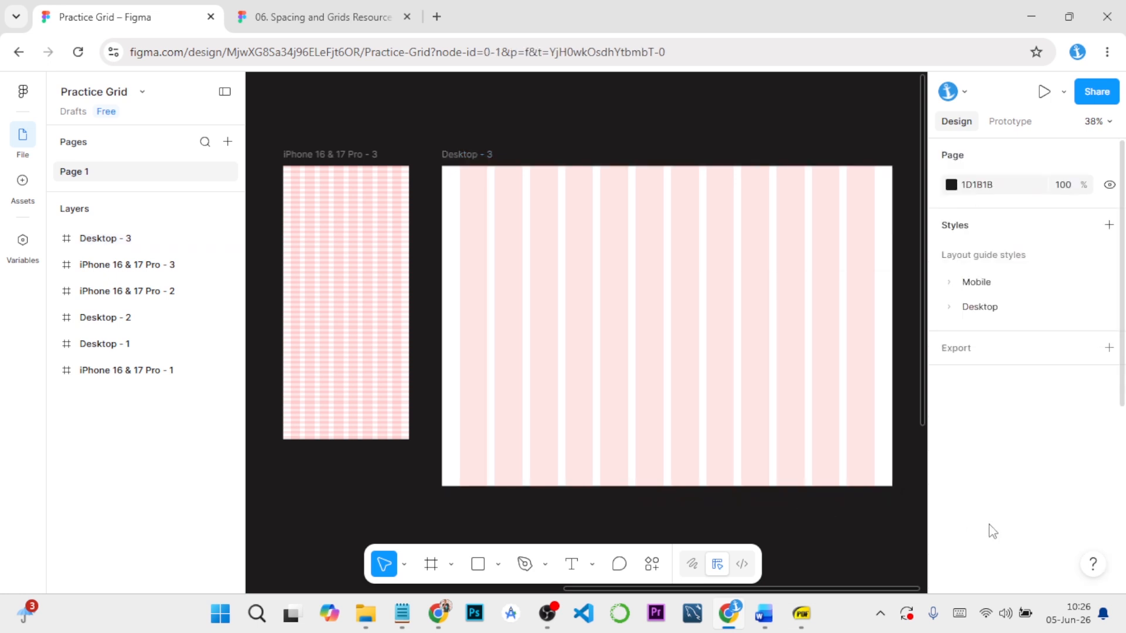
Add a second layout guide to the Desktop - 3 frame and change it to Rows
left_click(485, 158)
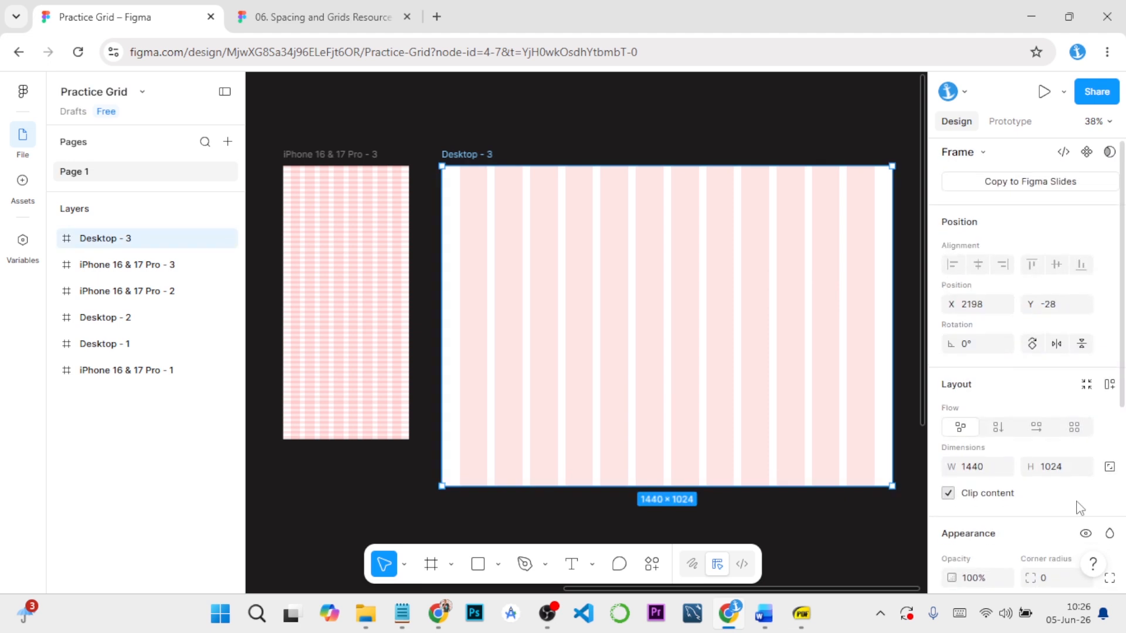
scroll(1020, 503, "down", 5)
left_click(1109, 465)
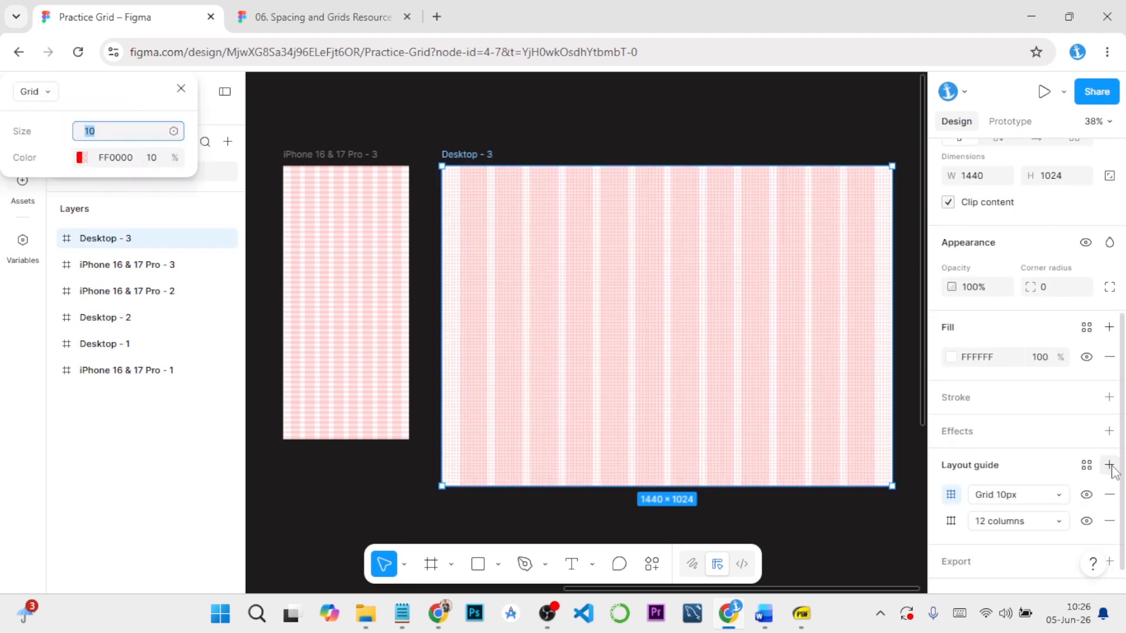
left_click(956, 498)
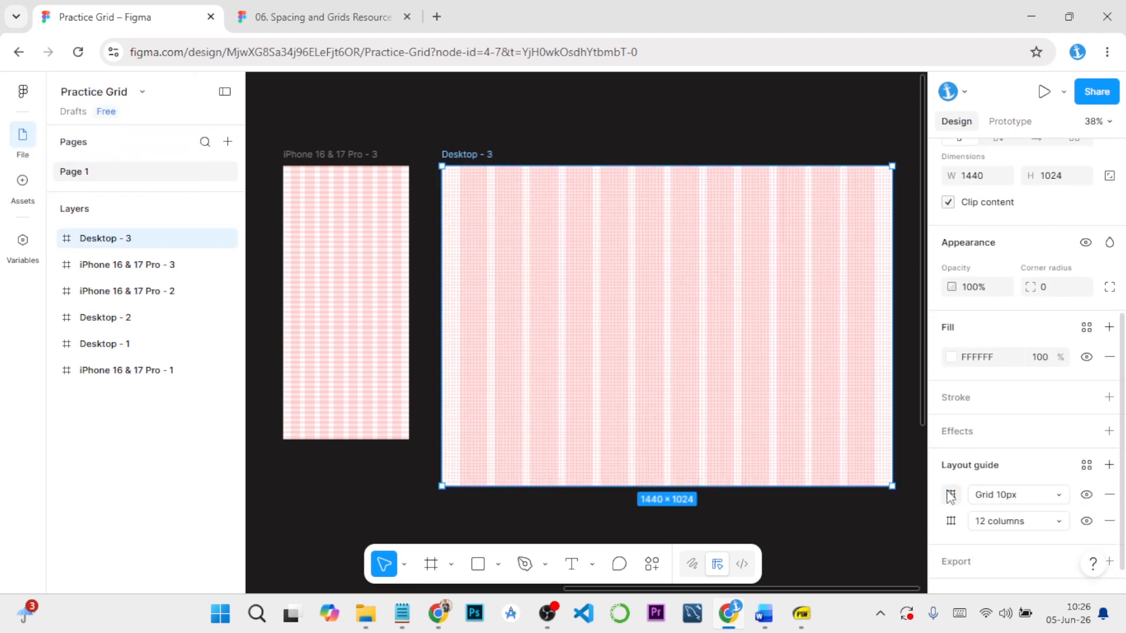
left_click(954, 497)
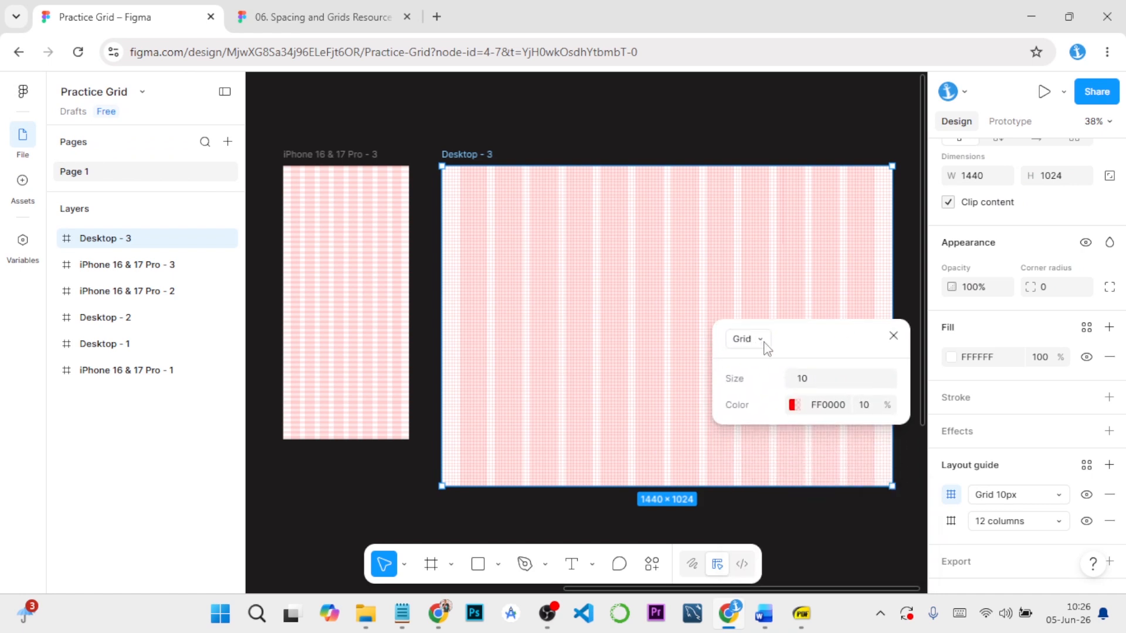
left_click(757, 340)
left_click(752, 405)
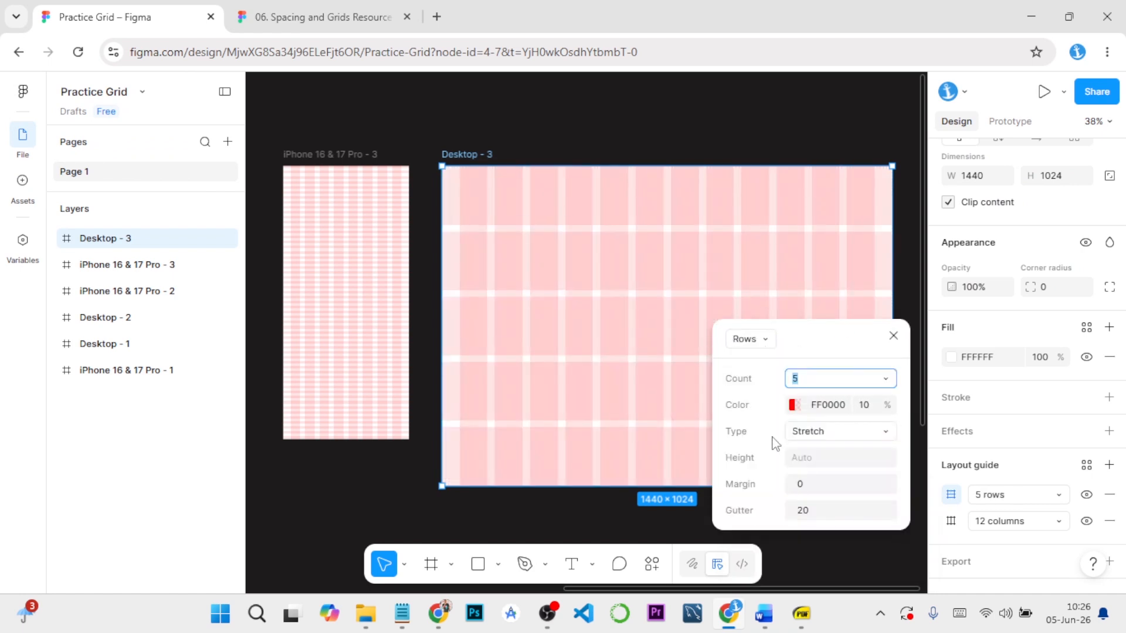
Set the desktop row guide's count to Auto and its type to Top
mouse_move(808, 604)
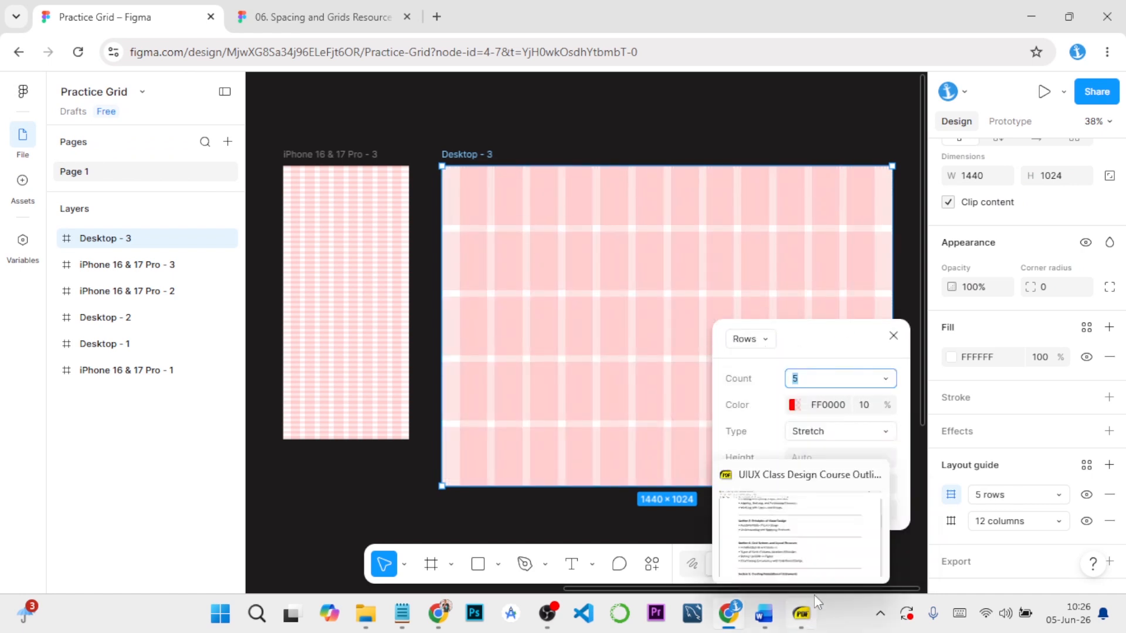
left_click(885, 378)
left_click(842, 265)
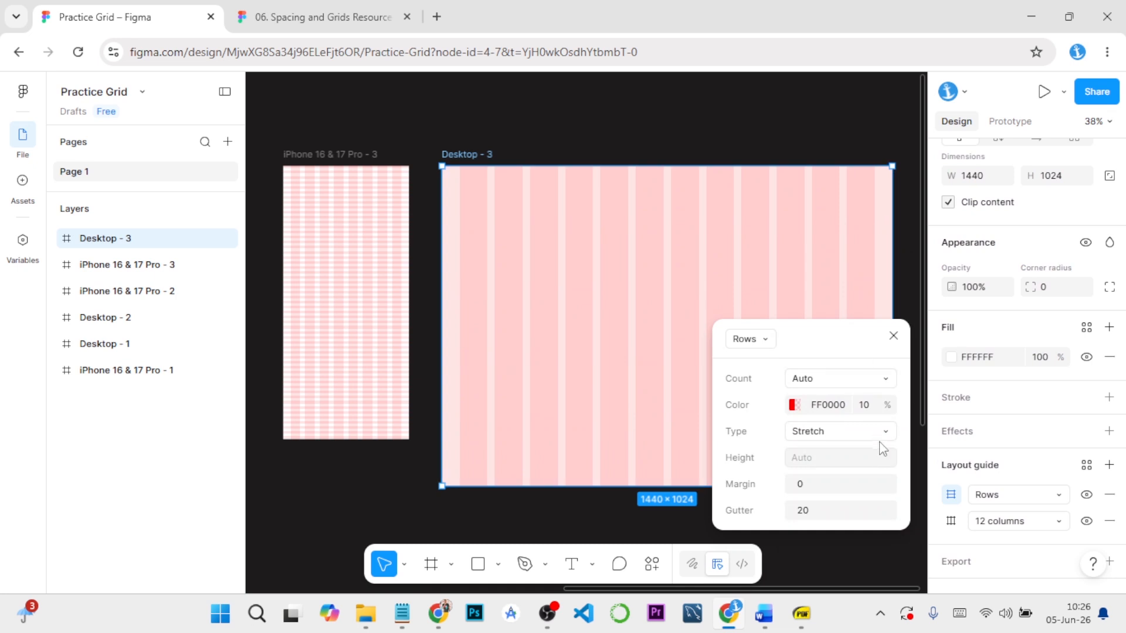
left_click(879, 432)
left_click(835, 372)
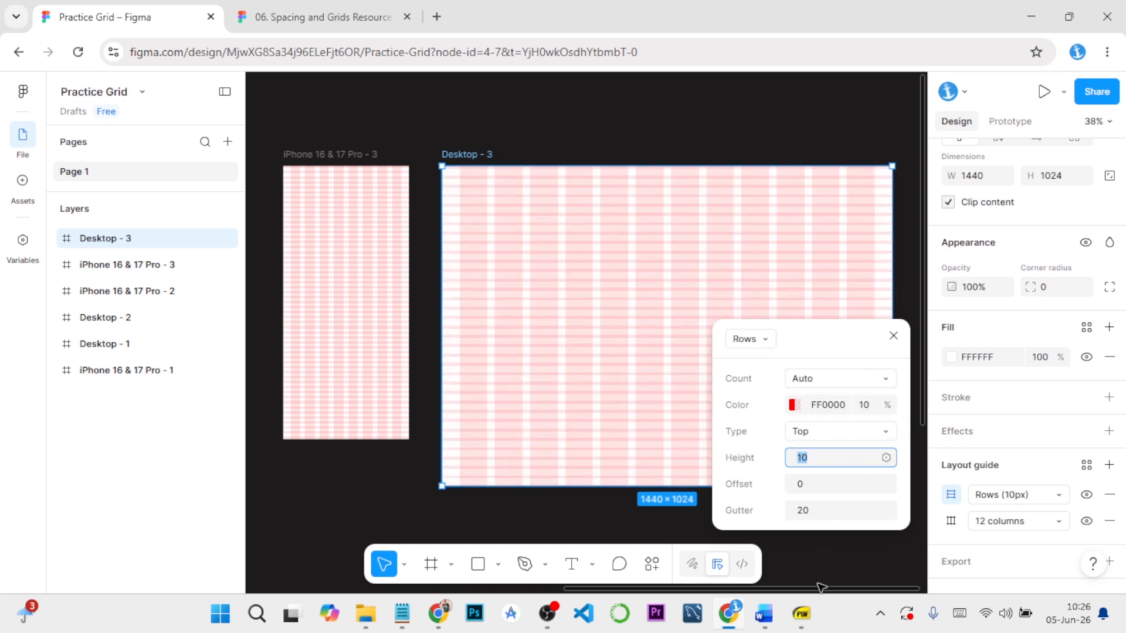
Check the desktop row height, offset and gutter in the GRID SYSTEM SETUP Word guide and return to Figma
mouse_move(769, 622)
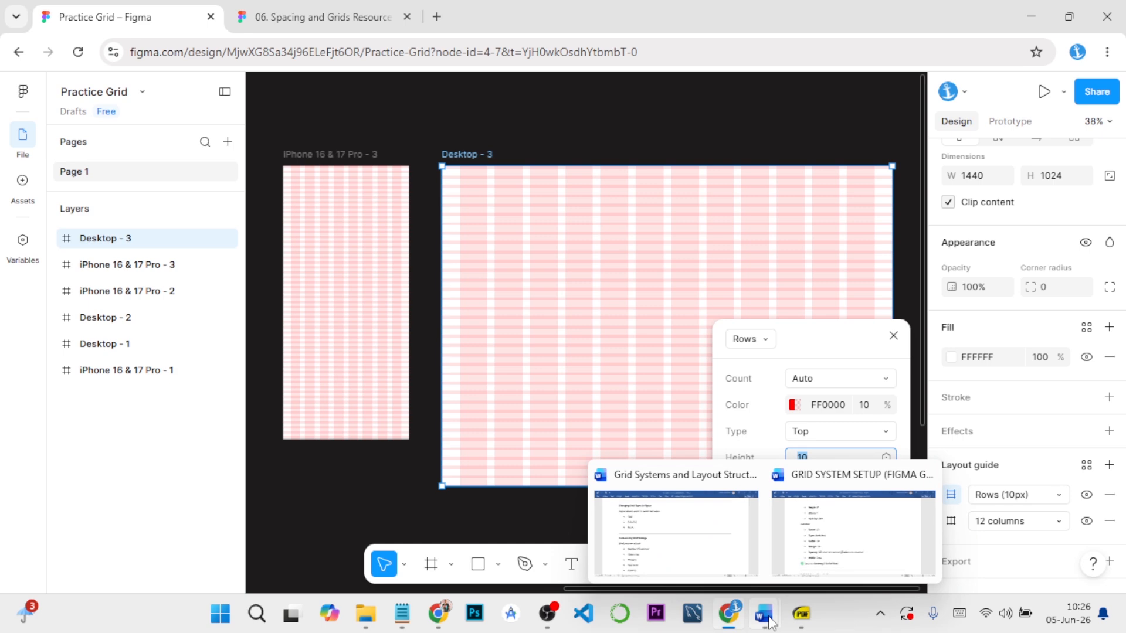
left_click(818, 542)
scroll(328, 296, "up", 6)
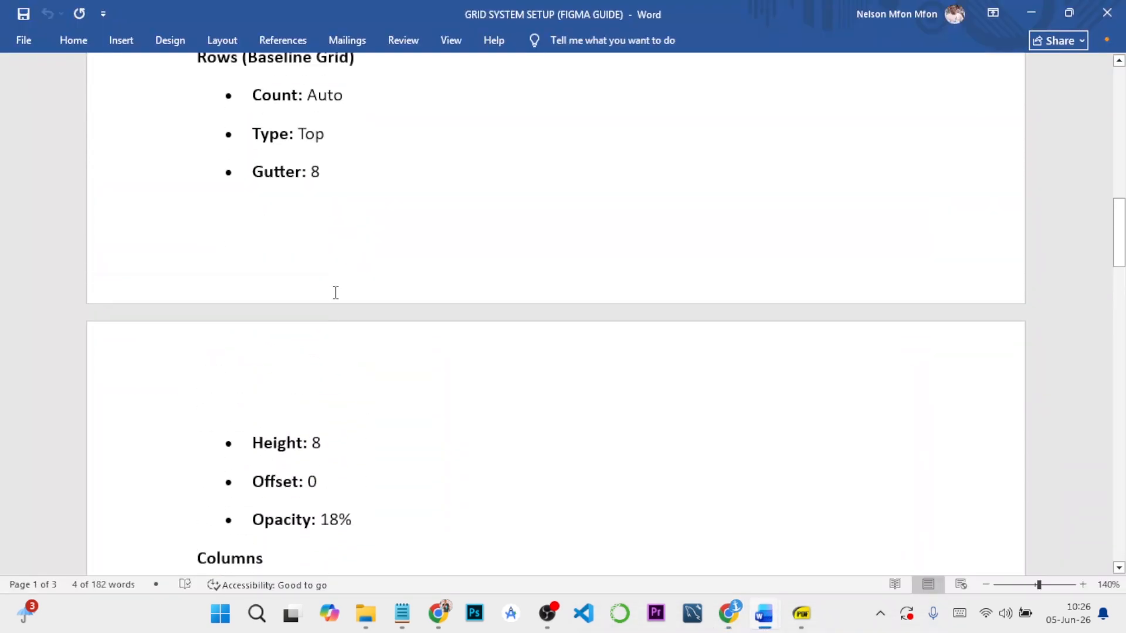
scroll(337, 292, "down", 1)
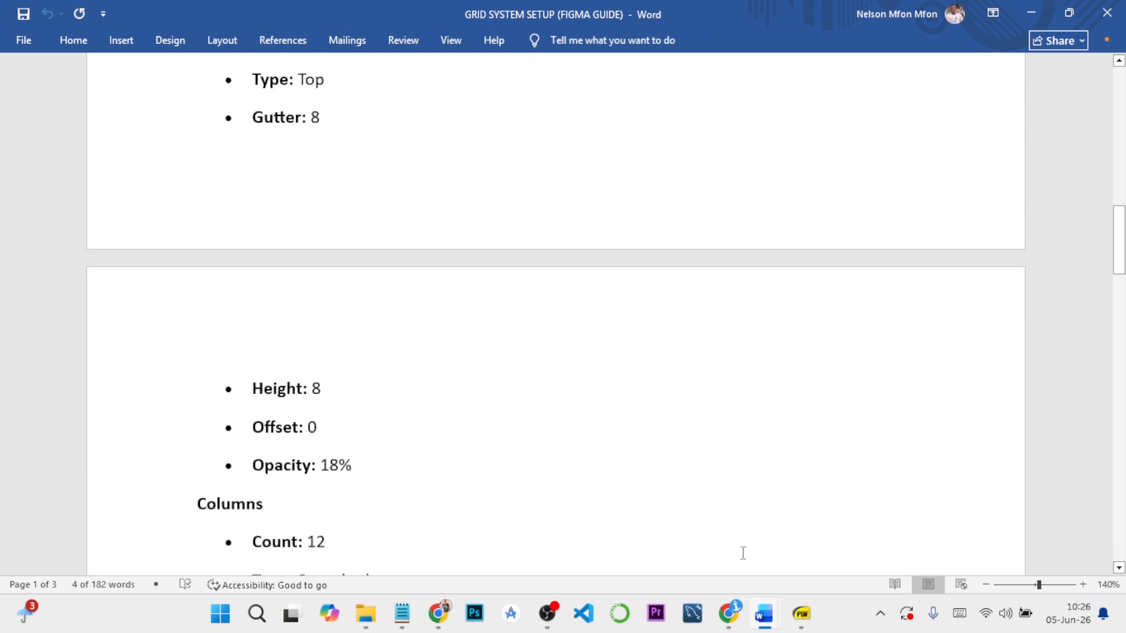
mouse_move(772, 616)
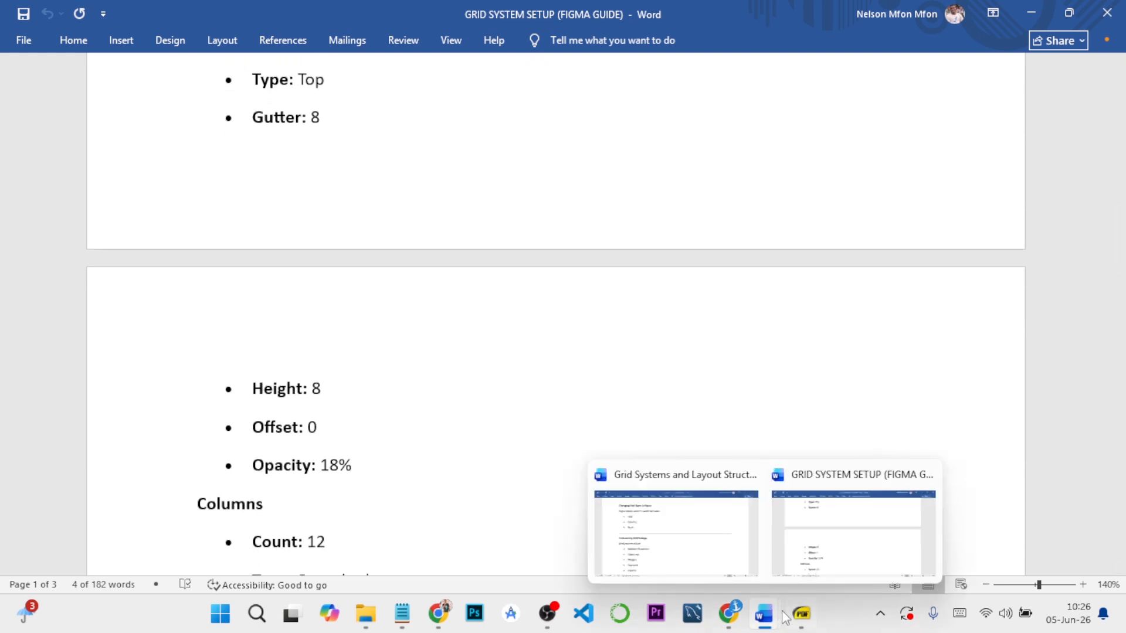
mouse_move(728, 616)
left_click(815, 531)
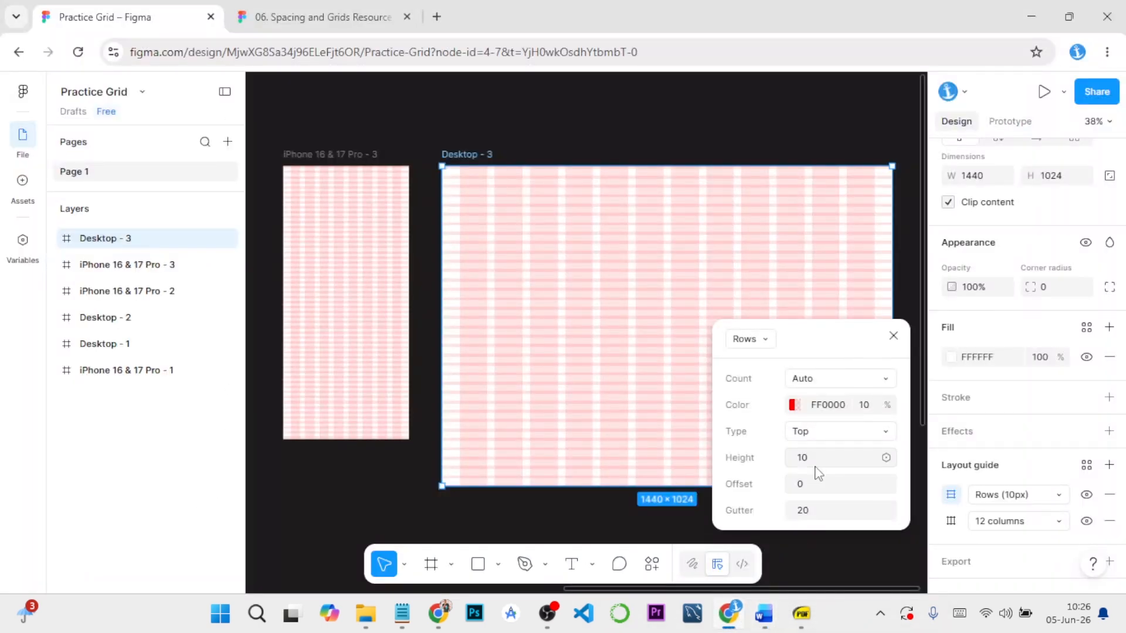
Set the Desktop - 3 row guide's height to 8 and its gutter to 8
left_click(820, 467)
type("8")
left_click(826, 513)
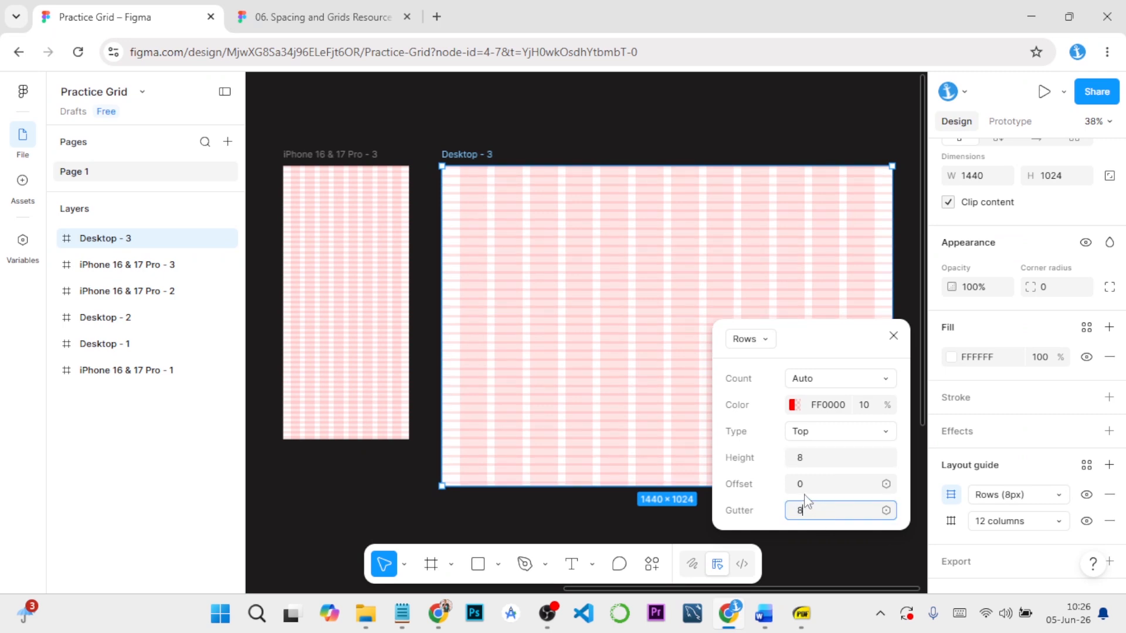
key("Return")
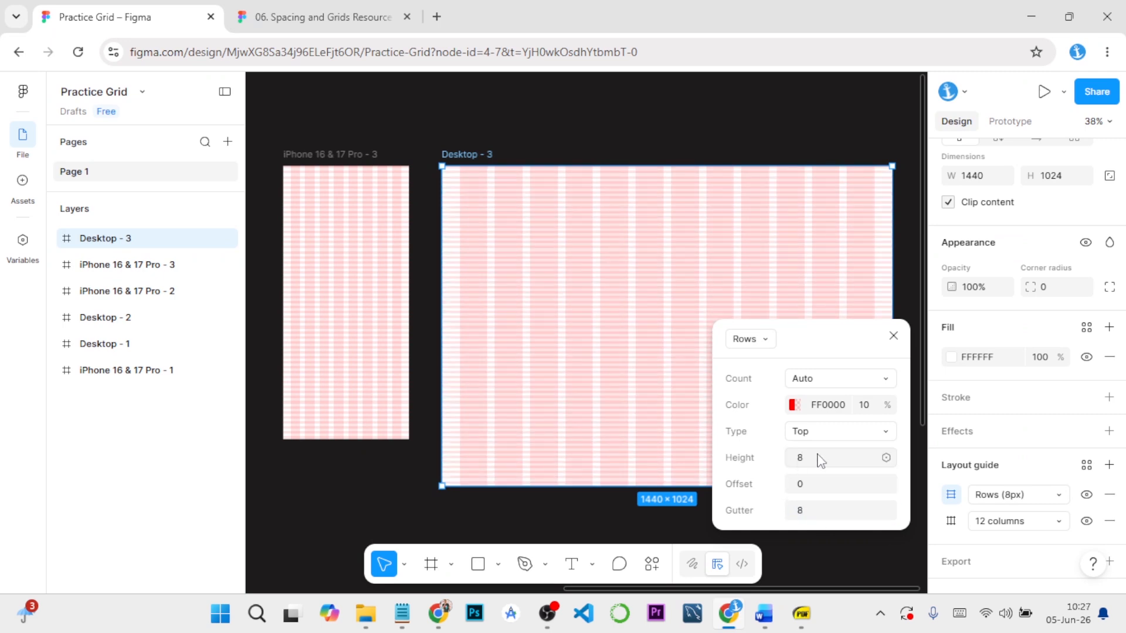
left_click(892, 337)
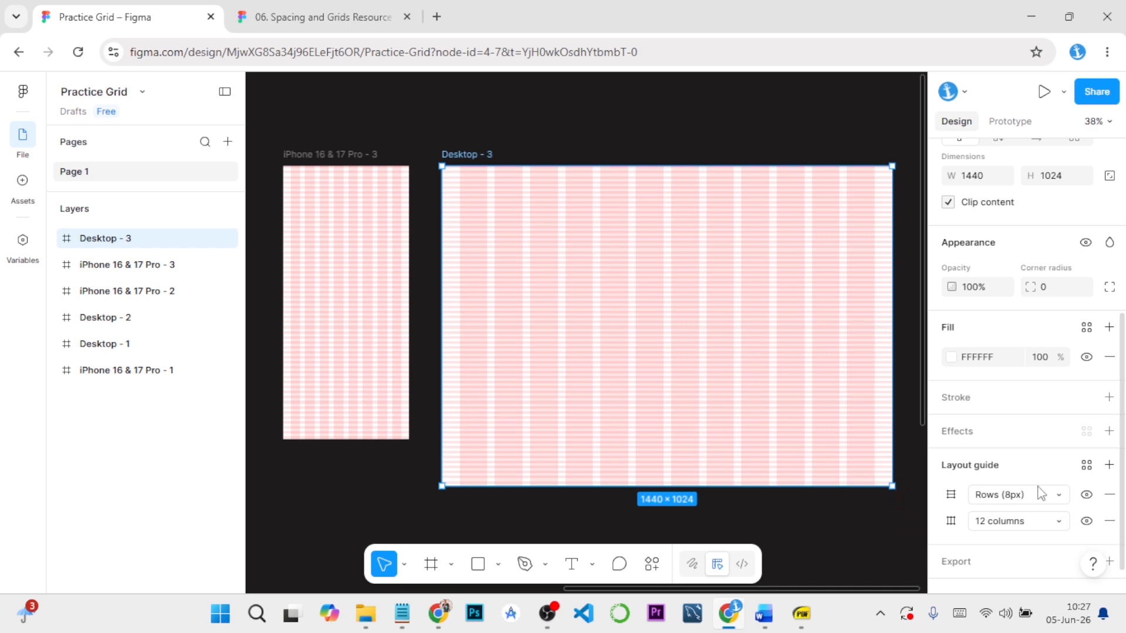
Save the Desktop - 3 frame's combined row and column guides as a layout guide style named Desktop/modular
left_click(1086, 465)
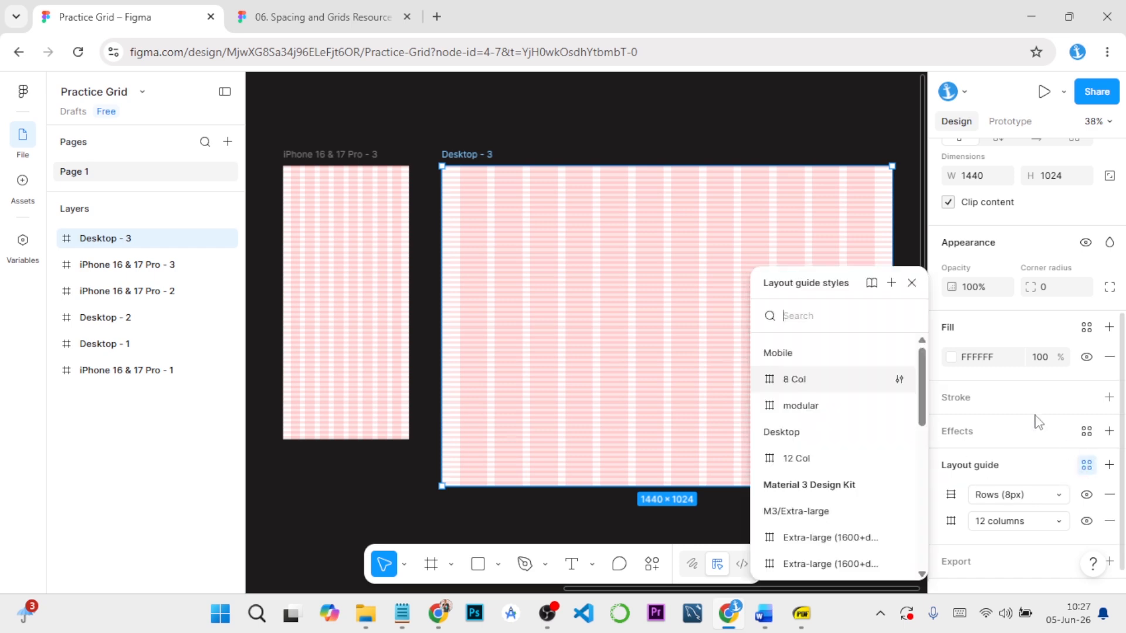
left_click(891, 282)
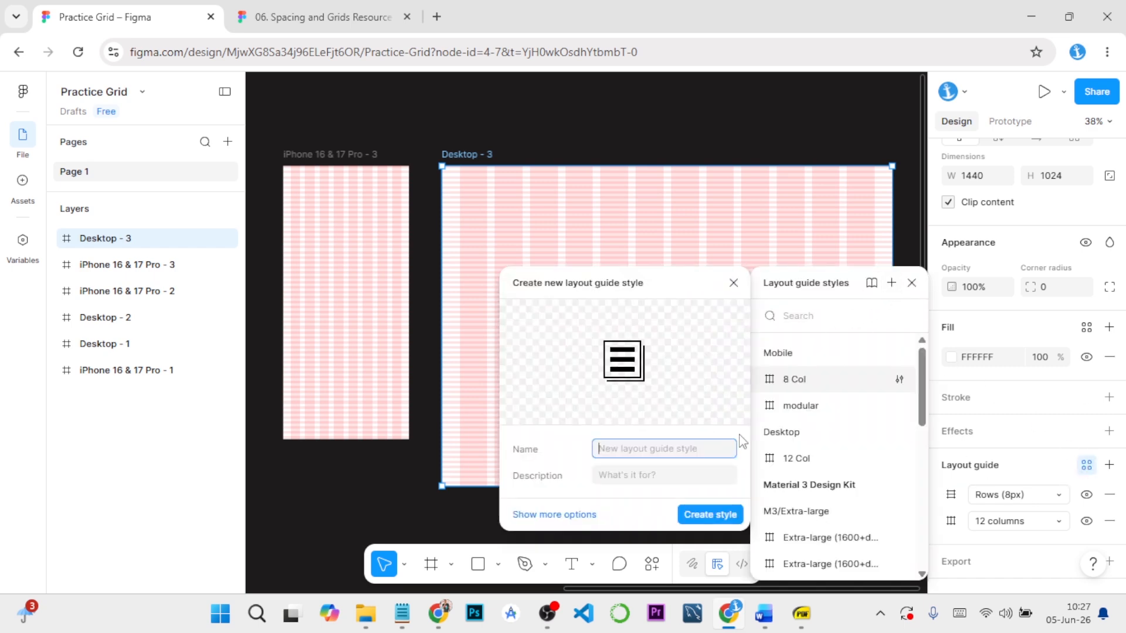
type("Desktop /modular")
left_click(710, 514)
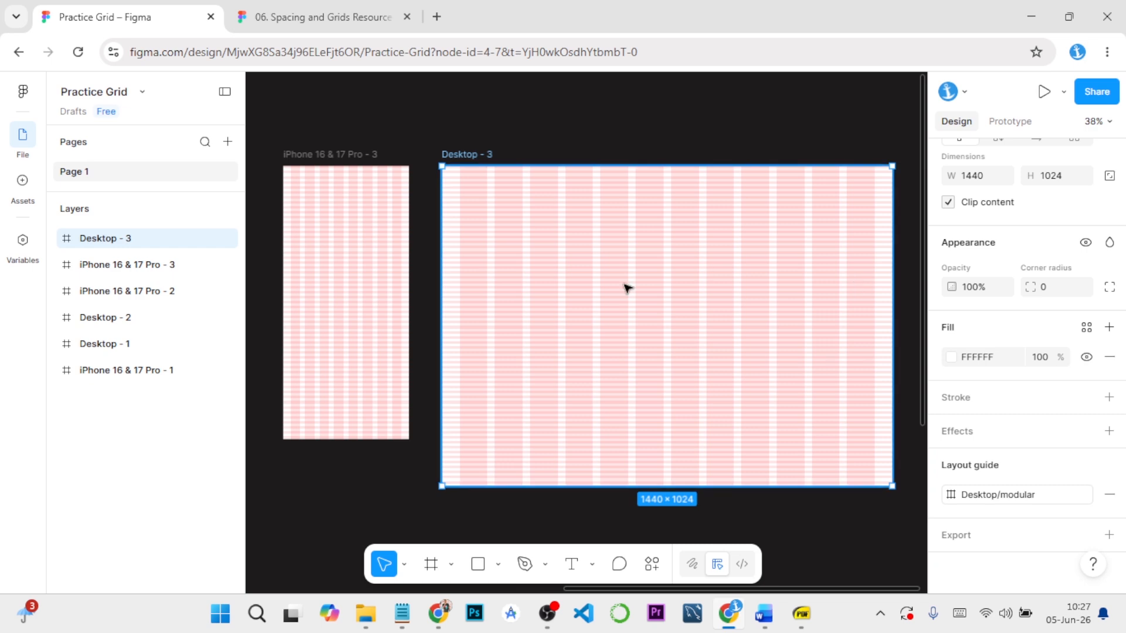
Add a 1440 × 1024 Desktop frame and place it directly below the Desktop - 3 frame
scroll(352, 403, "down", 3)
left_click(384, 398)
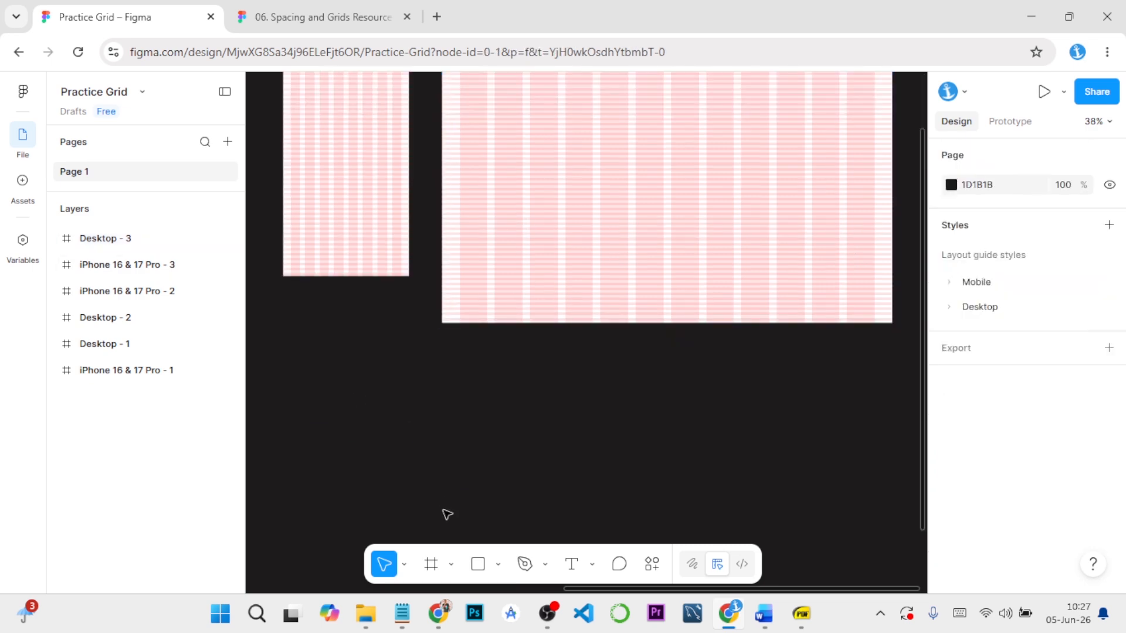
left_click(431, 566)
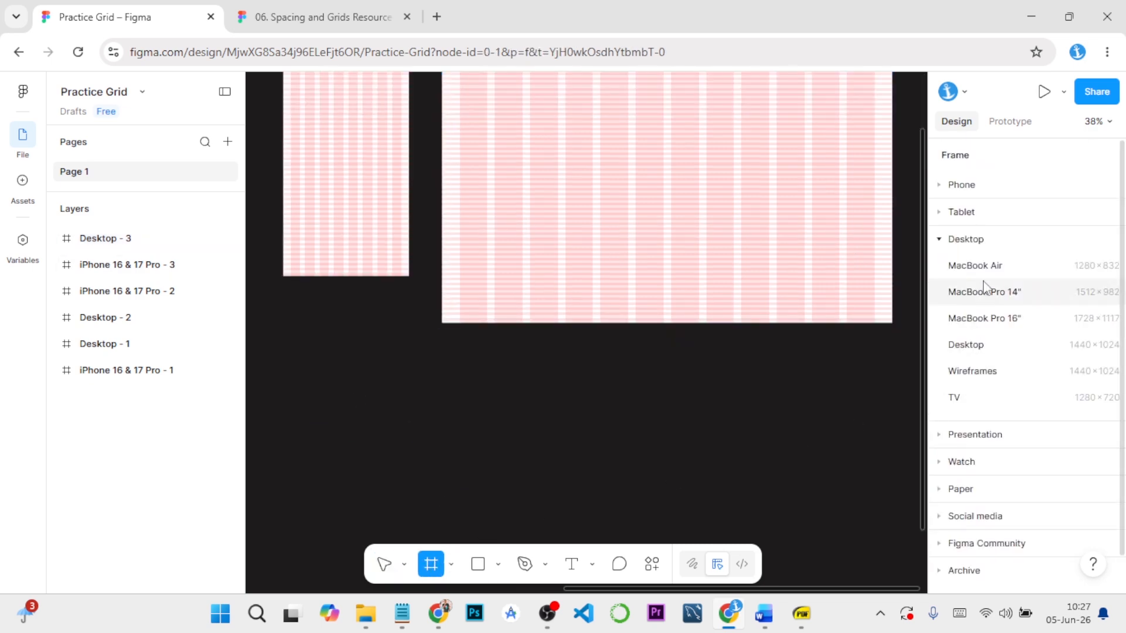
left_click(982, 345)
left_click_drag(809, 315, 513, 408)
left_click(691, 512)
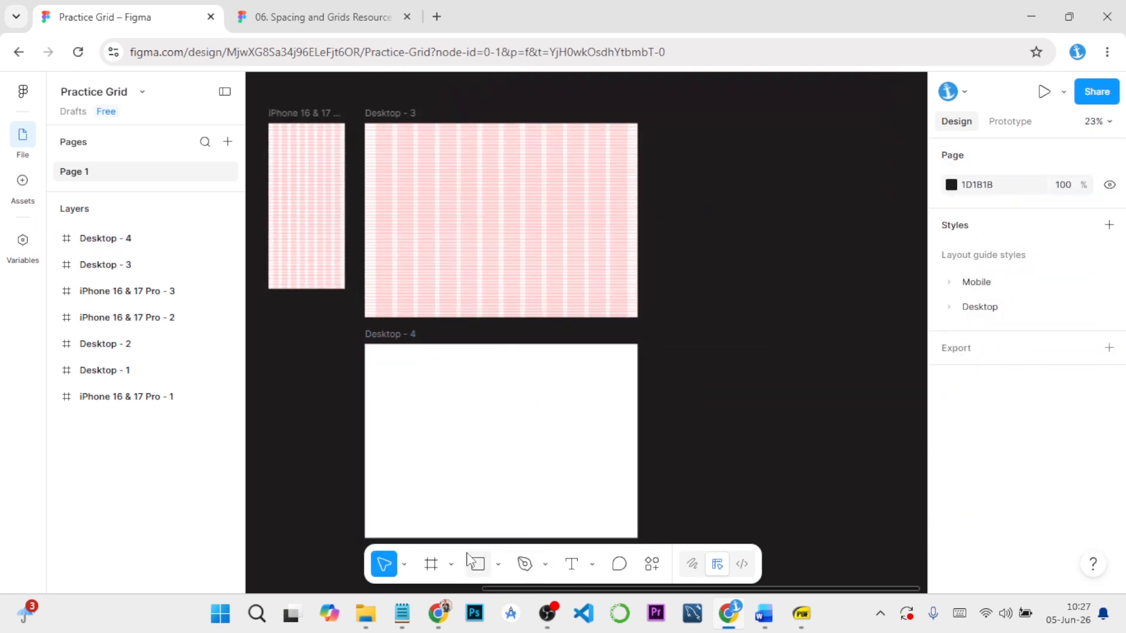
Add a 402 × 874 iPhone 16 & 17 Pro frame and place it below the iPhone 16 & 17 Pro - 3 frame, beside Desktop - 4
left_click(431, 564)
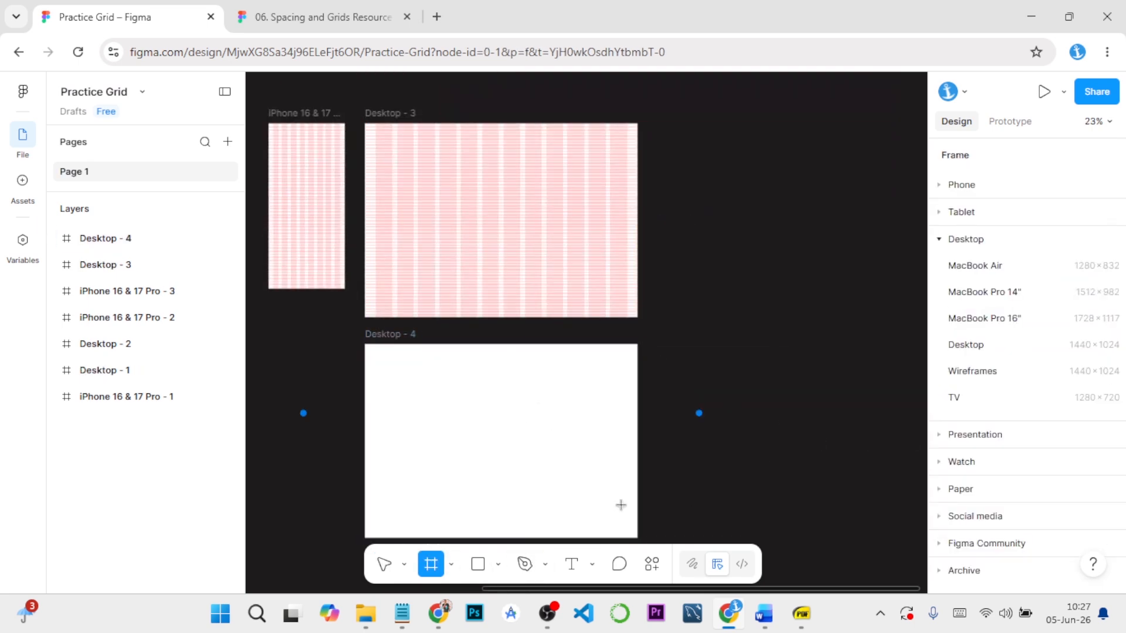
left_click(940, 187)
left_click(971, 237)
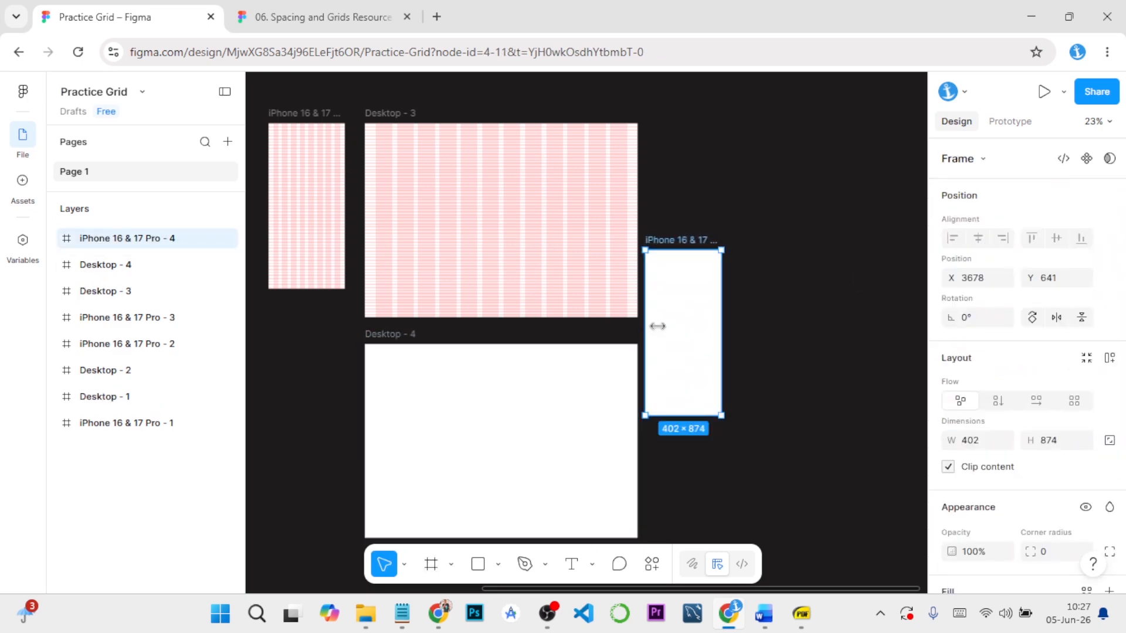
left_click_drag(651, 327, 306, 416)
Apply the Mobile modular layout guide style to the iPhone 16 & 17 Pro - 4 frame
scroll(945, 472, "down", 4)
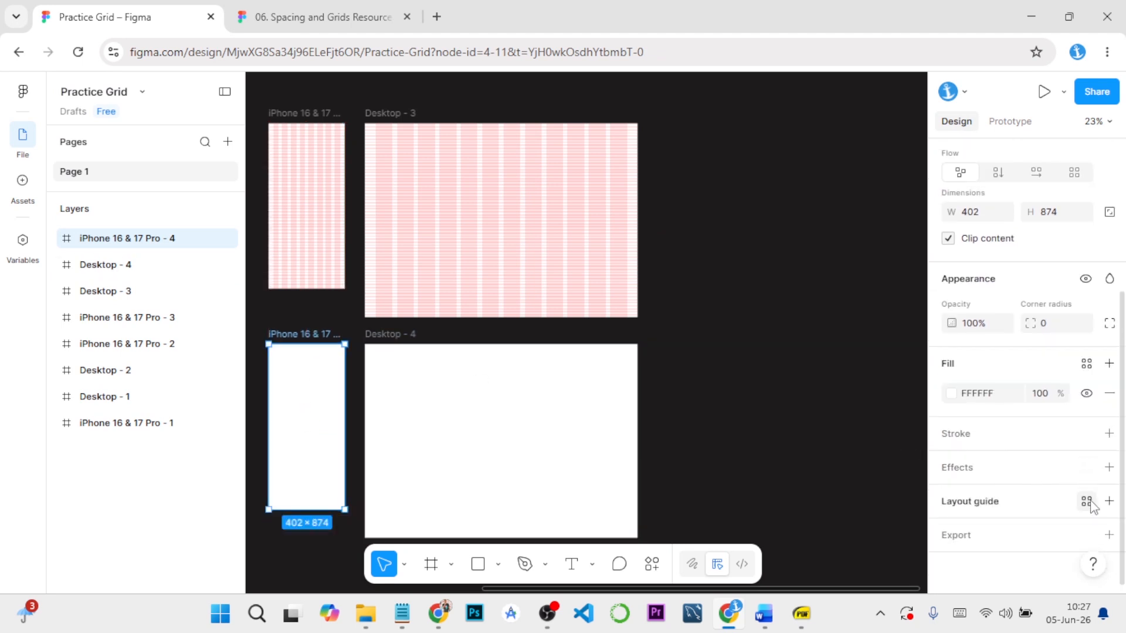
left_click(1086, 503)
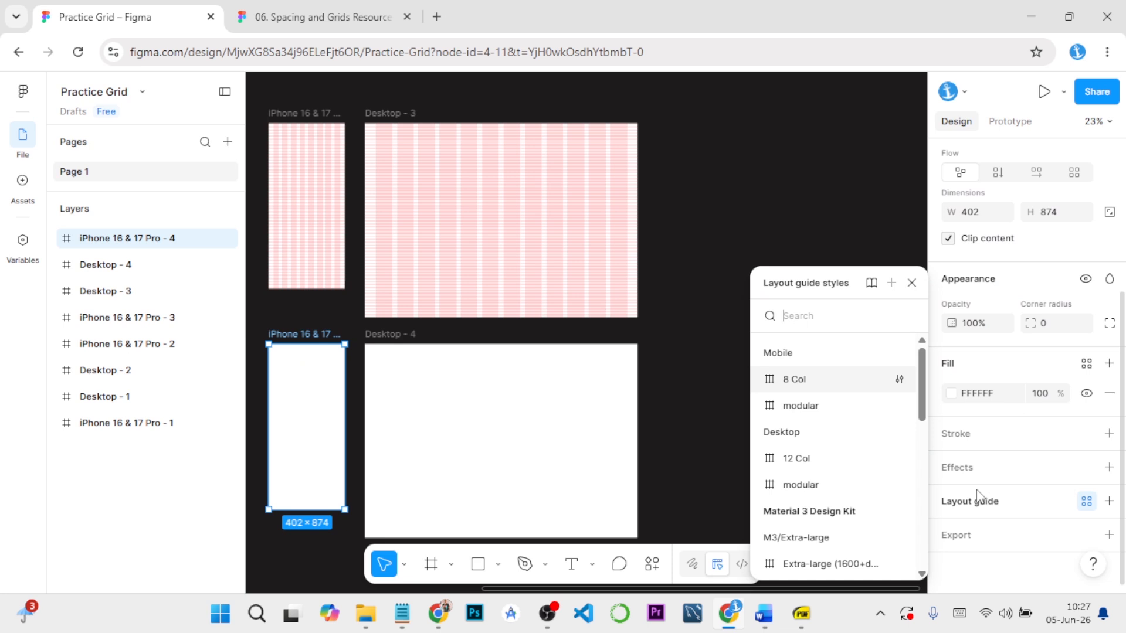
left_click(800, 405)
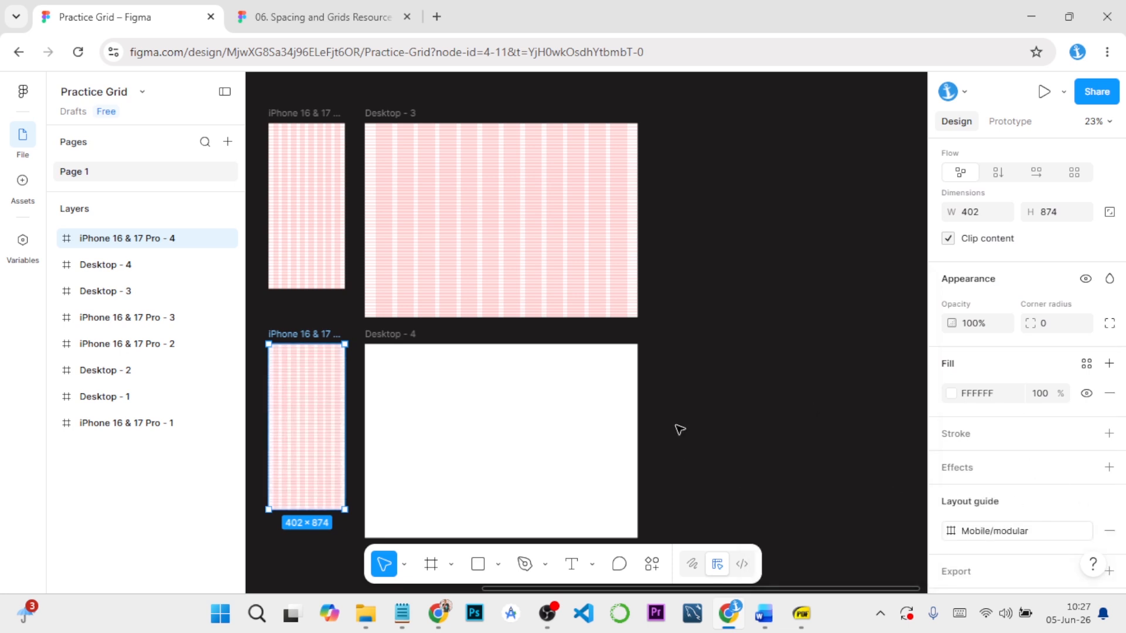
left_click(410, 336)
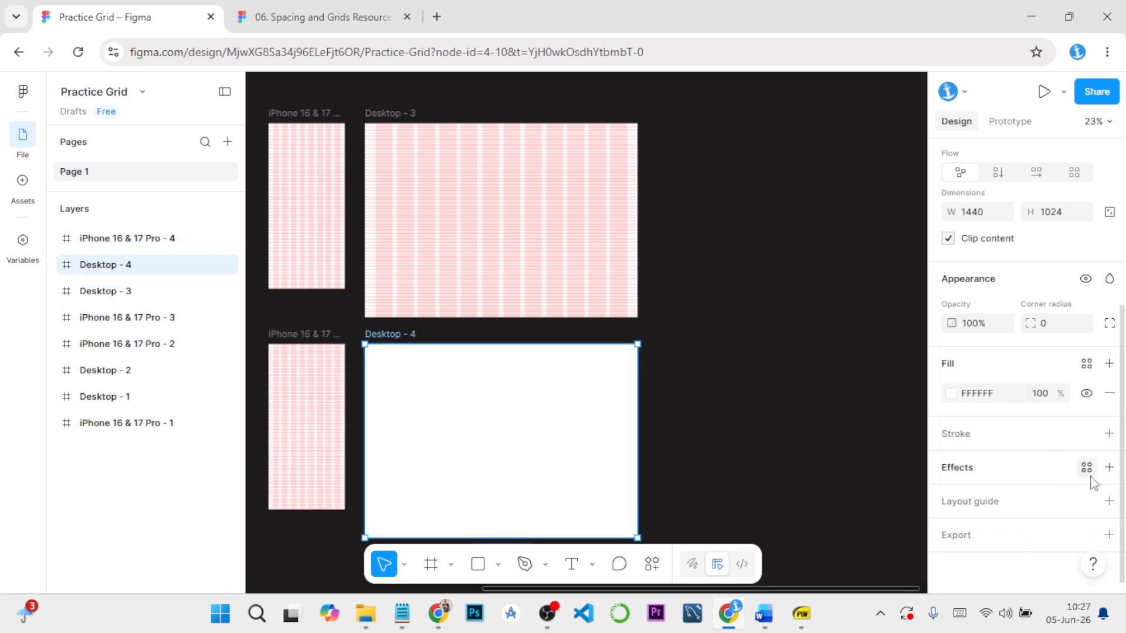
left_click(1086, 503)
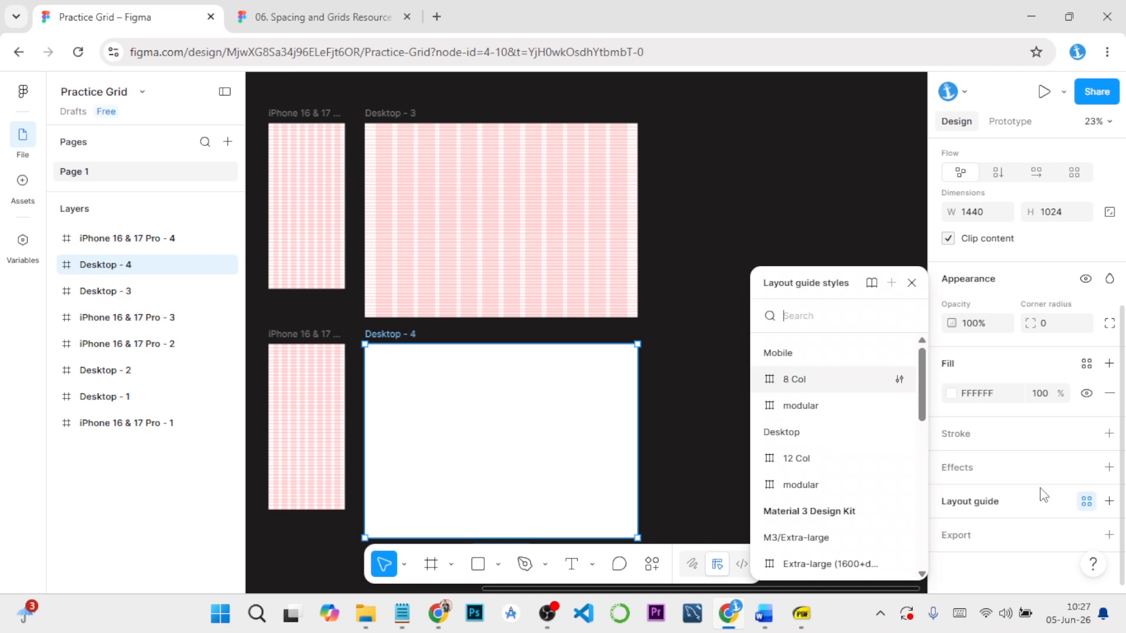
left_click(801, 406)
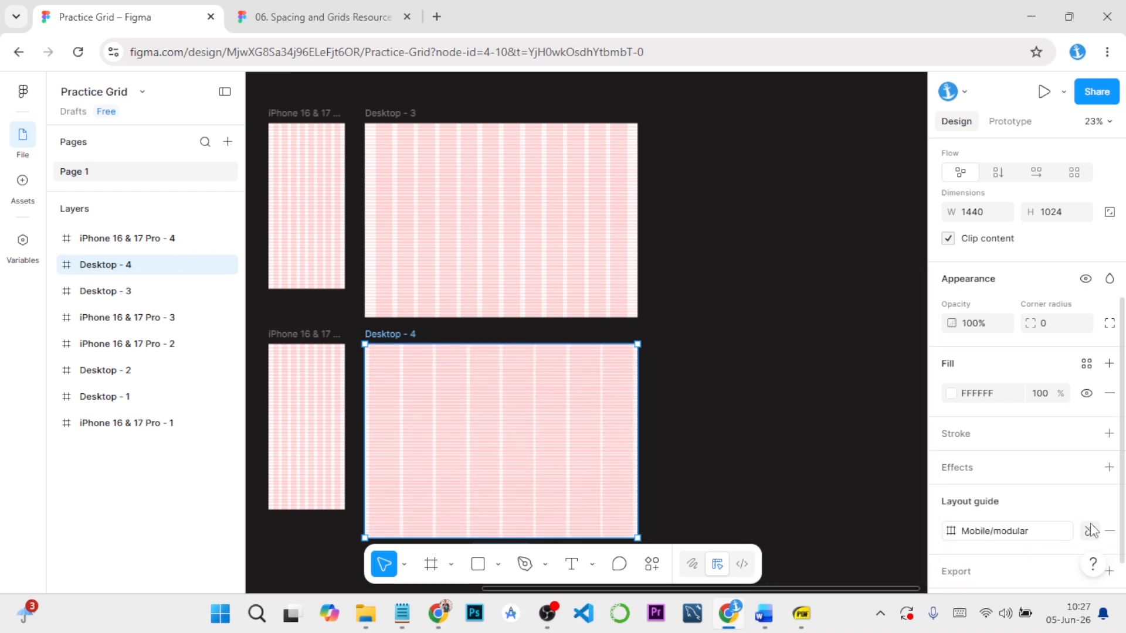
left_click(1109, 531)
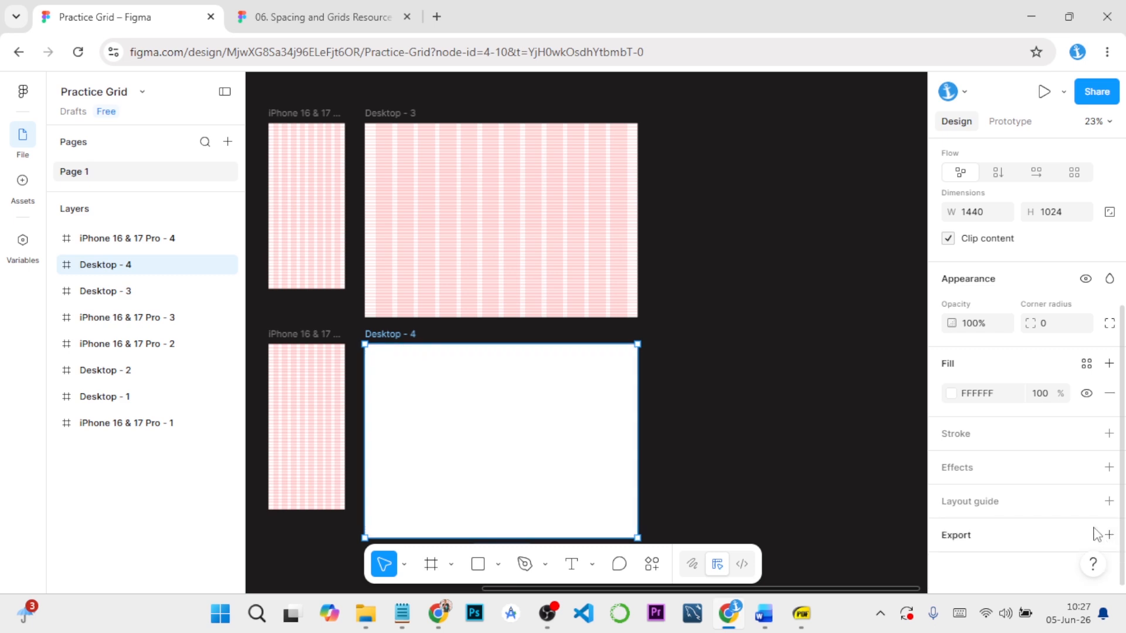
Apply the Desktop modular layout guide style to the Desktop - 4 frame and clear the selection
left_click(1086, 503)
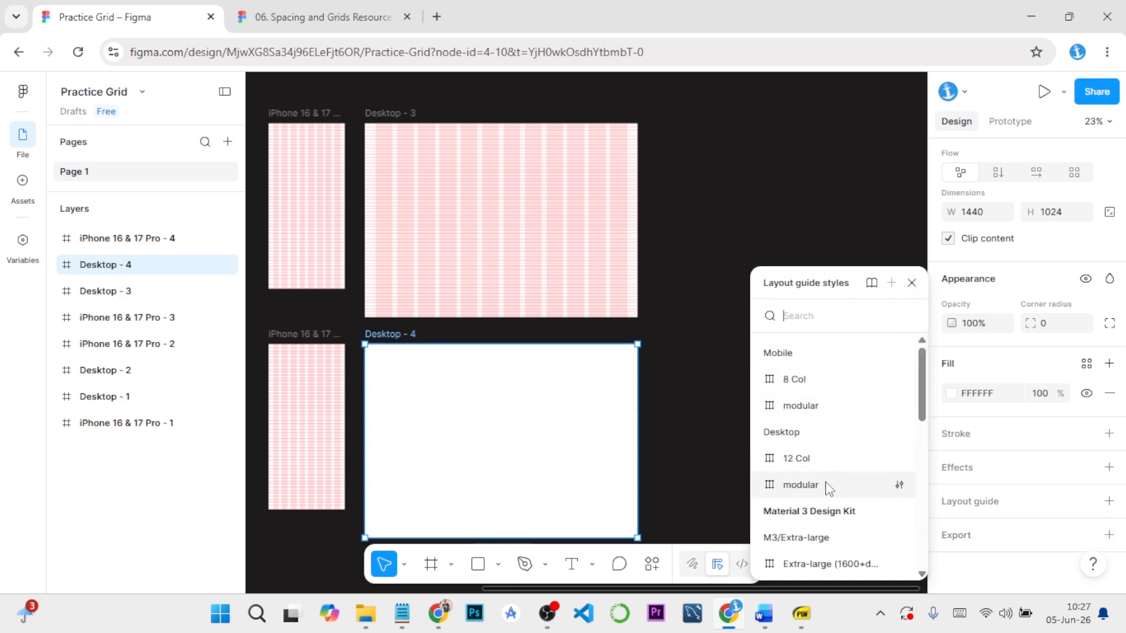
left_click(829, 483)
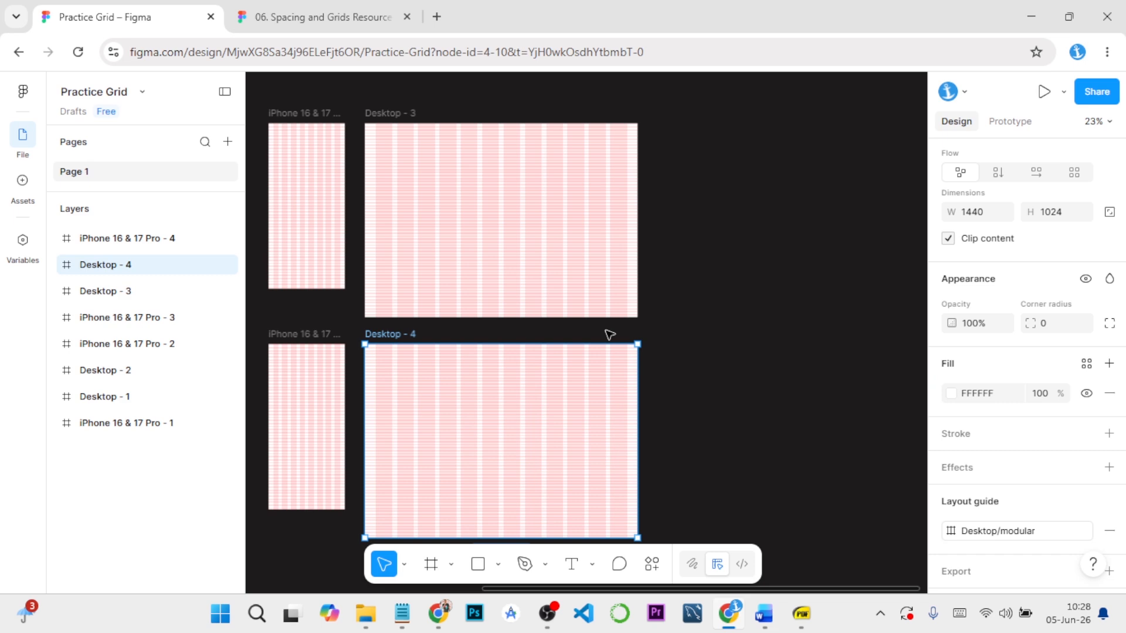
key("shift+1")
left_click(469, 490)
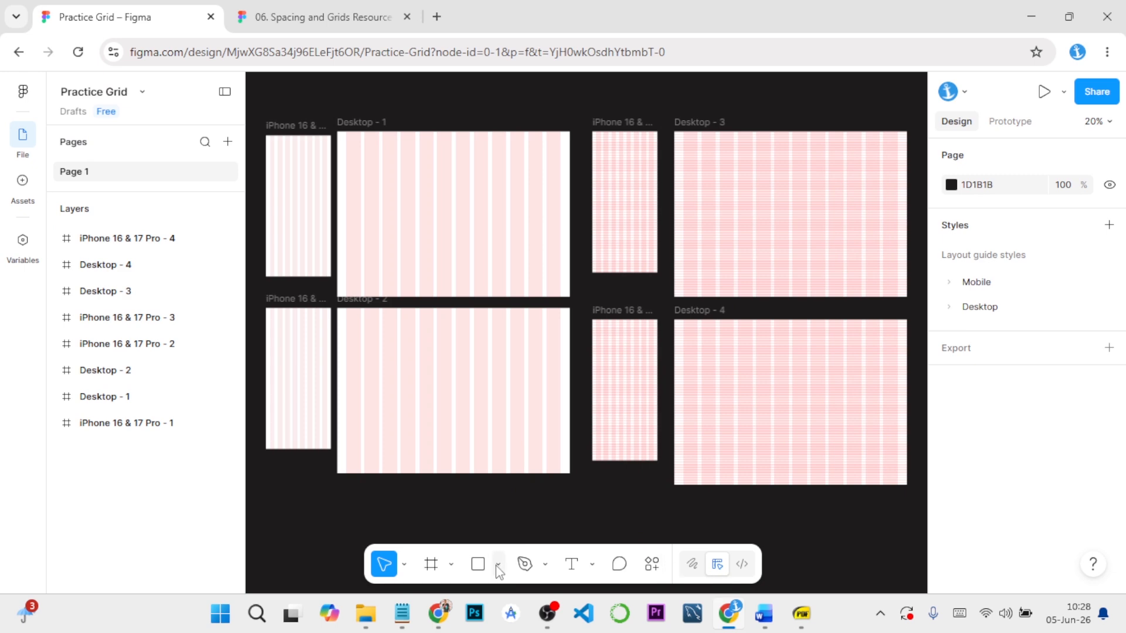
Switch to the FOOD APP DESIGN file and examine how the Items screen's elements align with its 8-column layout guide
left_click(440, 617)
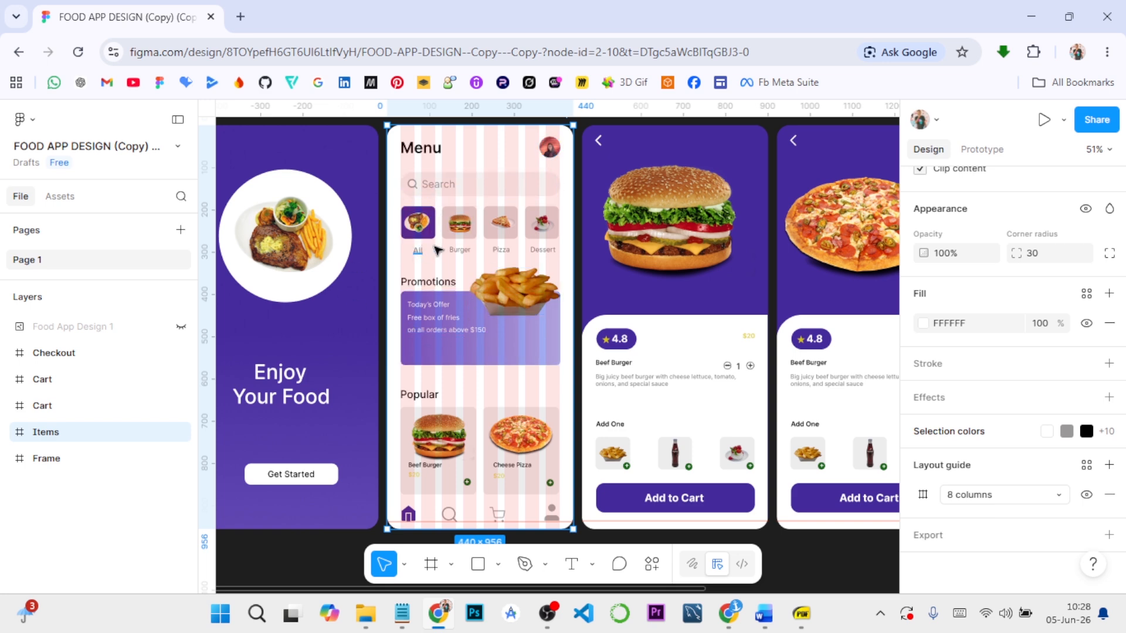
scroll(524, 245, "up", 5)
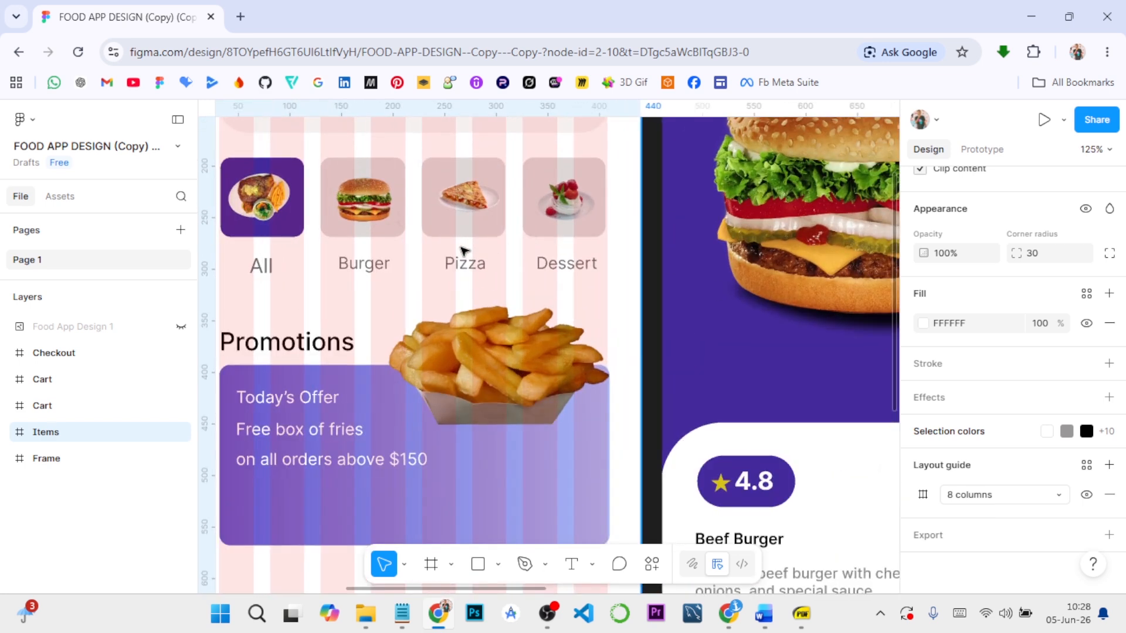
left_click_drag(451, 249, 542, 433)
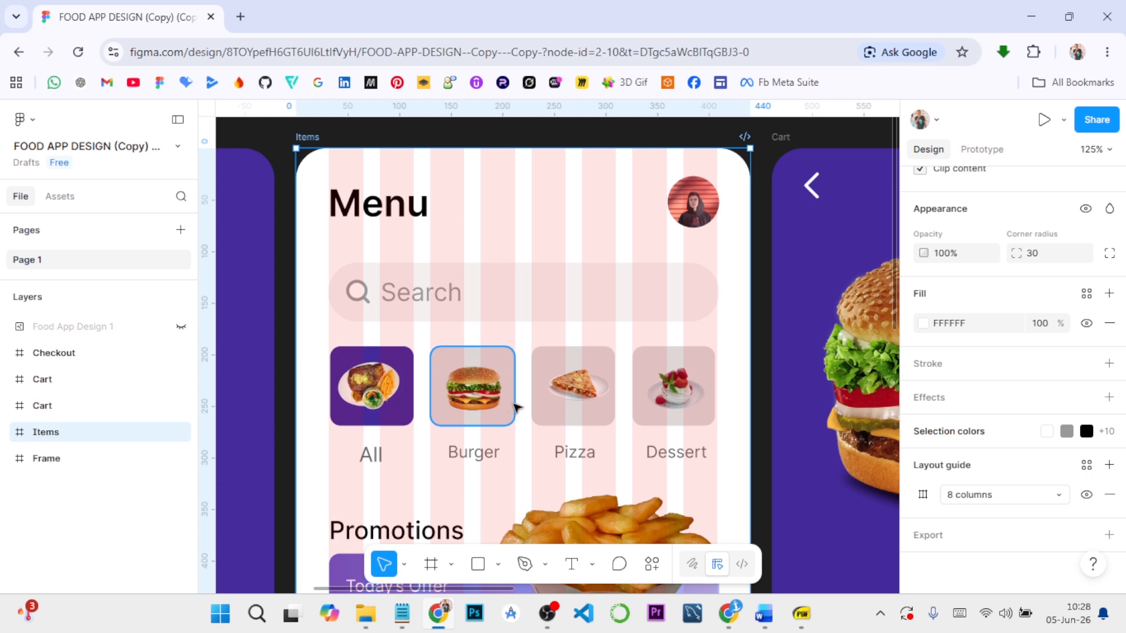
scroll(657, 399, "down", 5)
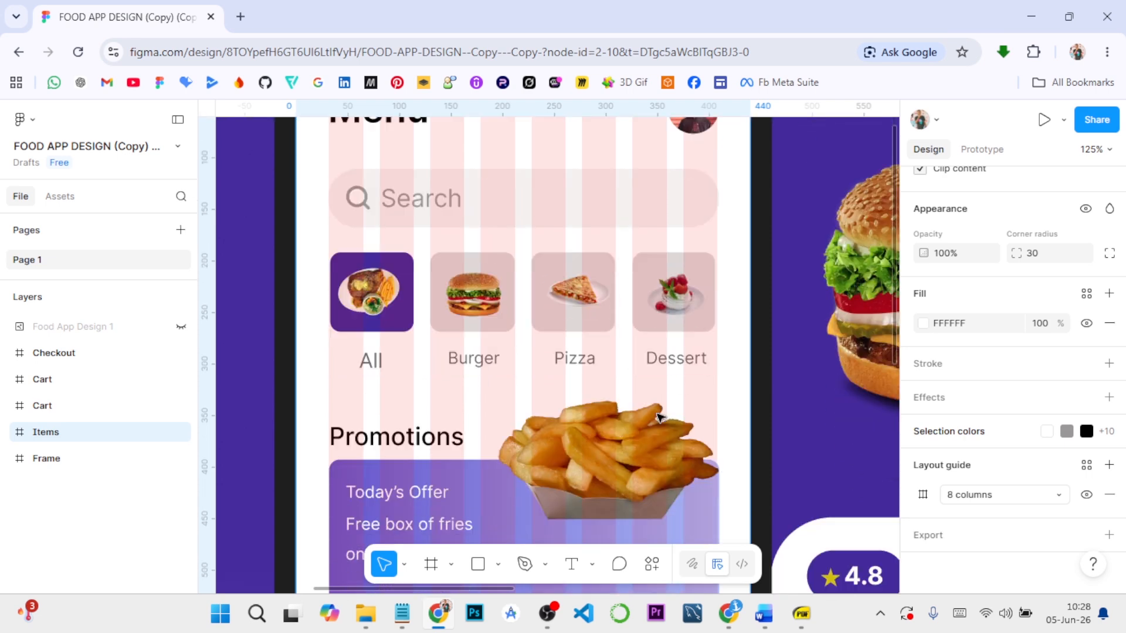
scroll(657, 416, "down", 3)
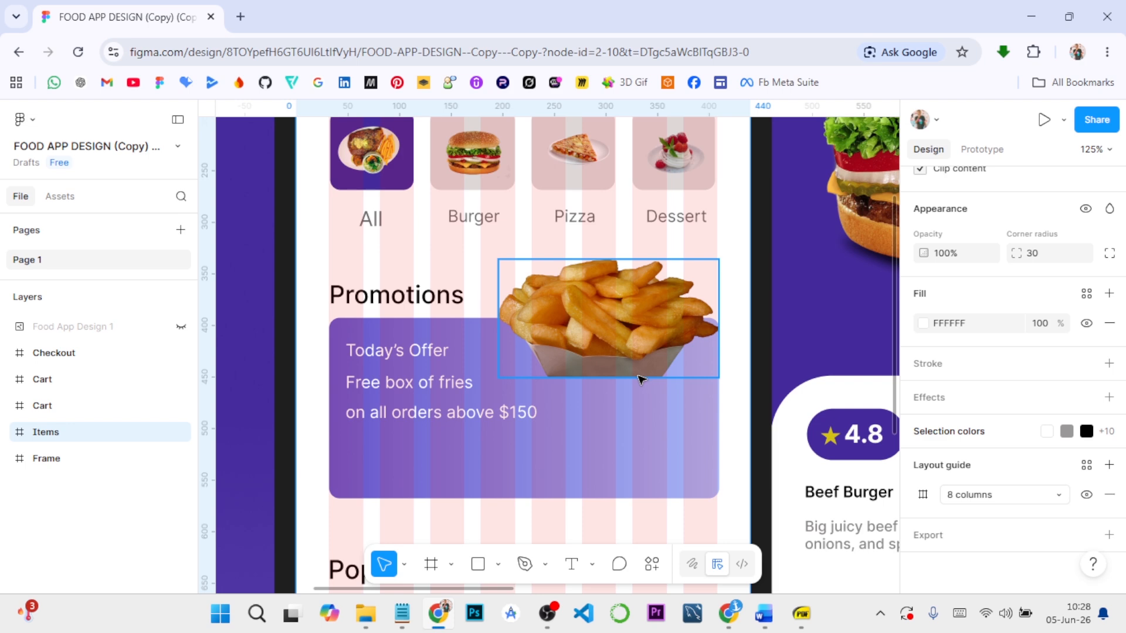
scroll(640, 380, "down", 10)
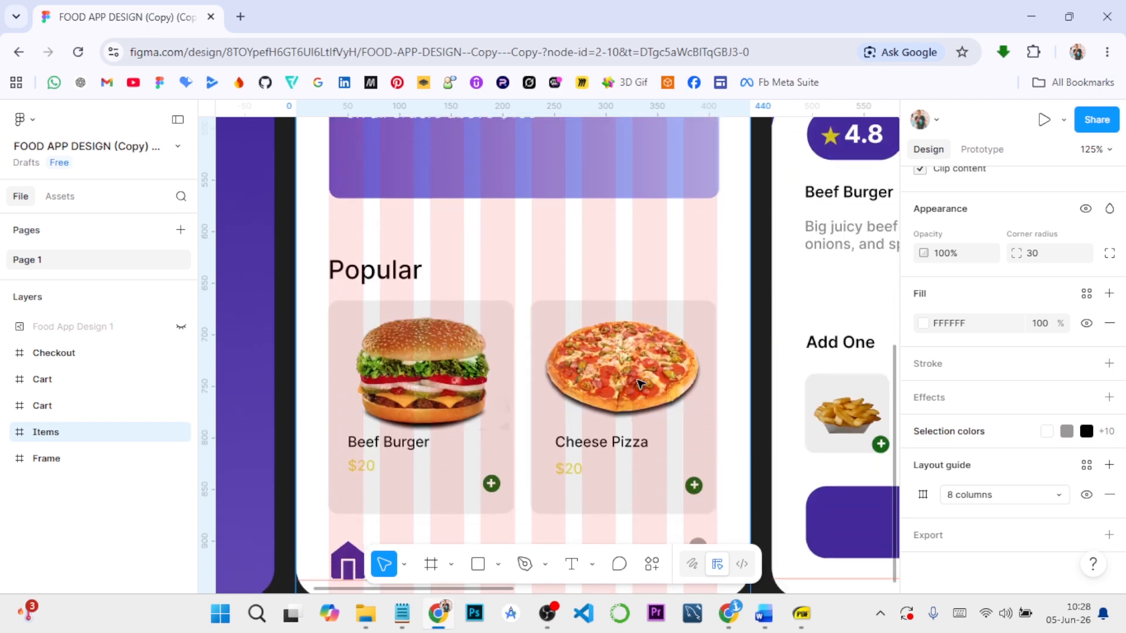
scroll(639, 383, "down", 1)
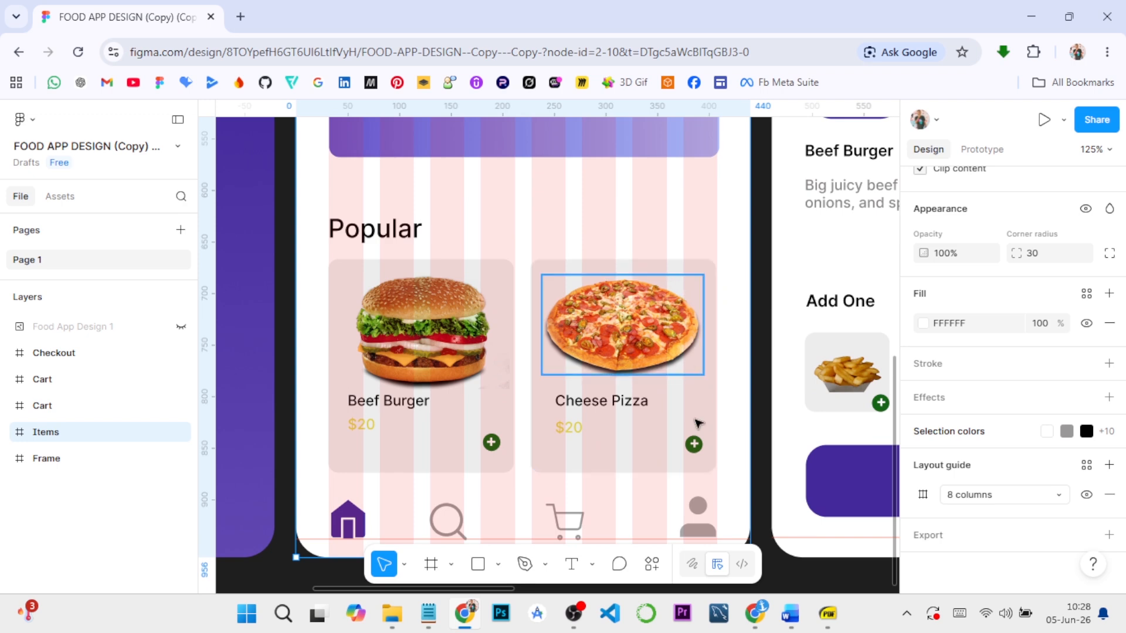
scroll(616, 397, "down", 5)
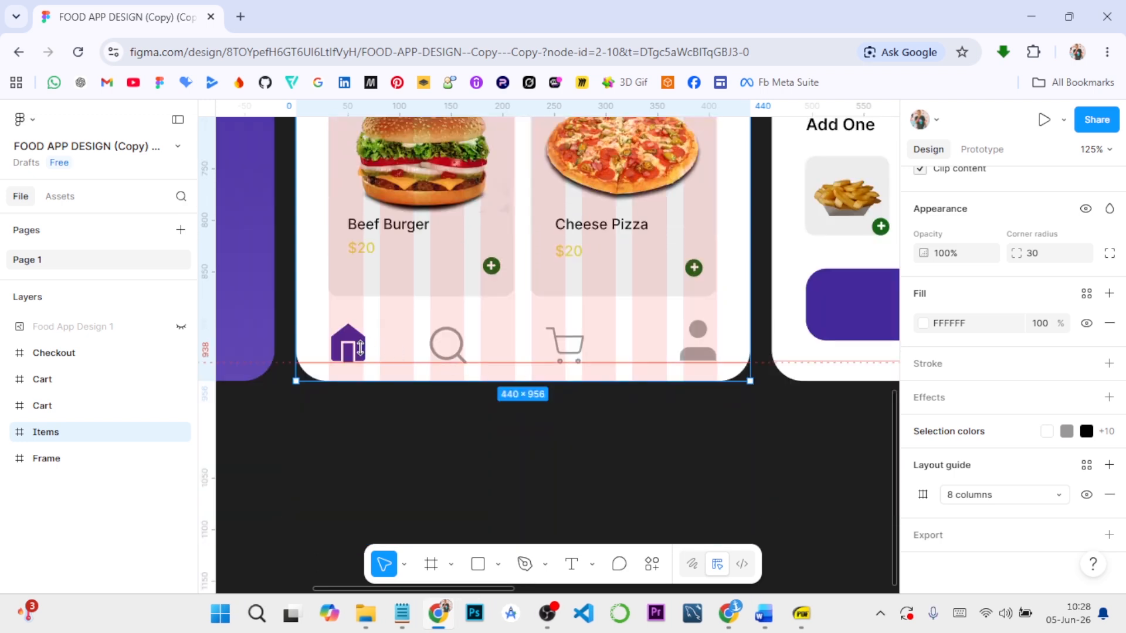
scroll(672, 318, "up", 8)
scroll(673, 318, "up", 9)
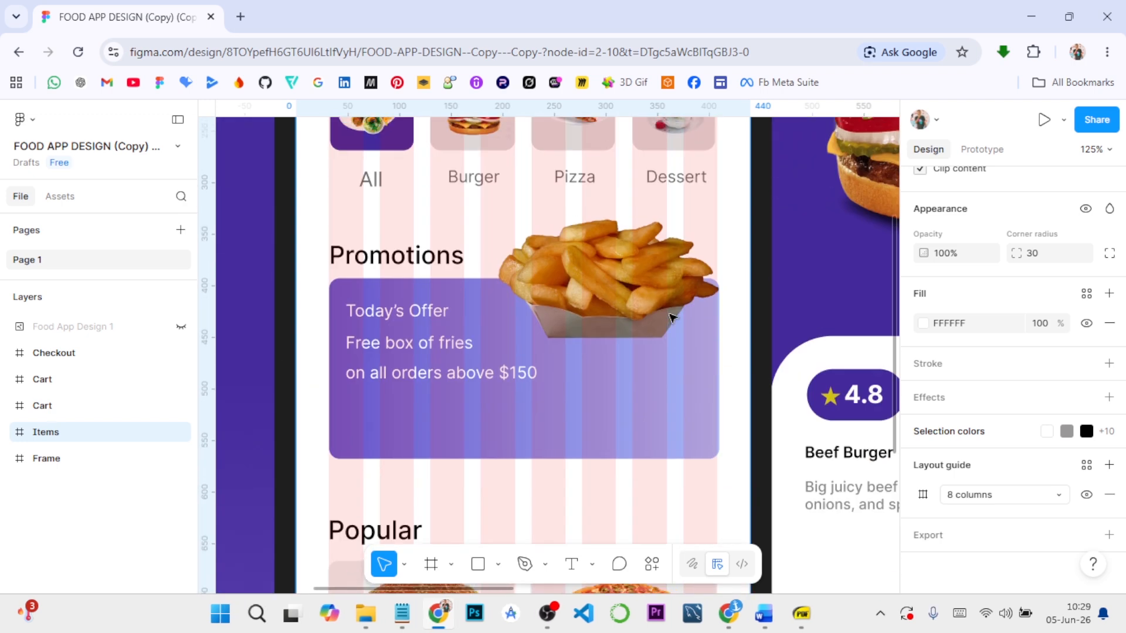
Switch to the 06. Spacing and Grids Resource file, open the Breakpoints page and examine how blocks span the columns at each screen size
scroll(674, 317, "up", 4)
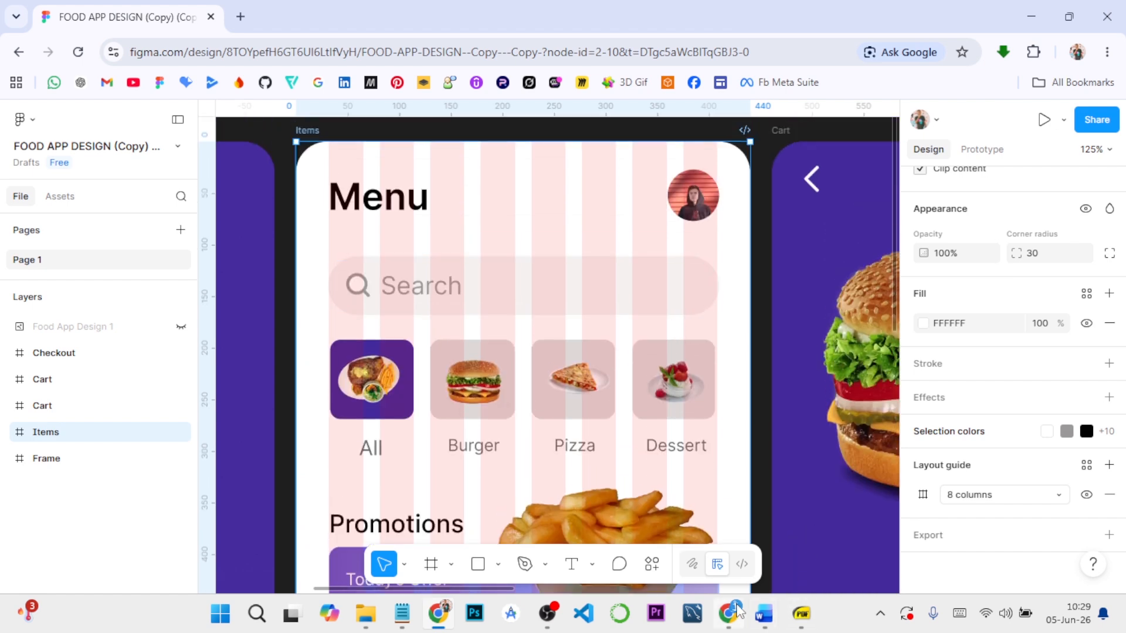
mouse_move(730, 613)
left_click(740, 531)
left_click(356, 8)
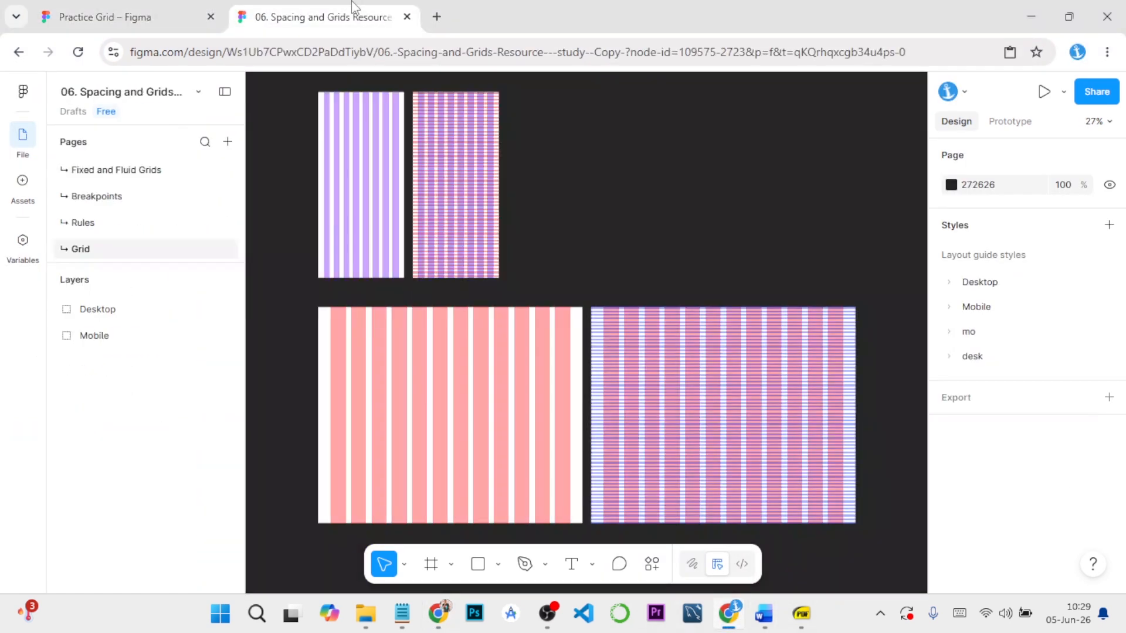
left_click(110, 224)
left_click(113, 202)
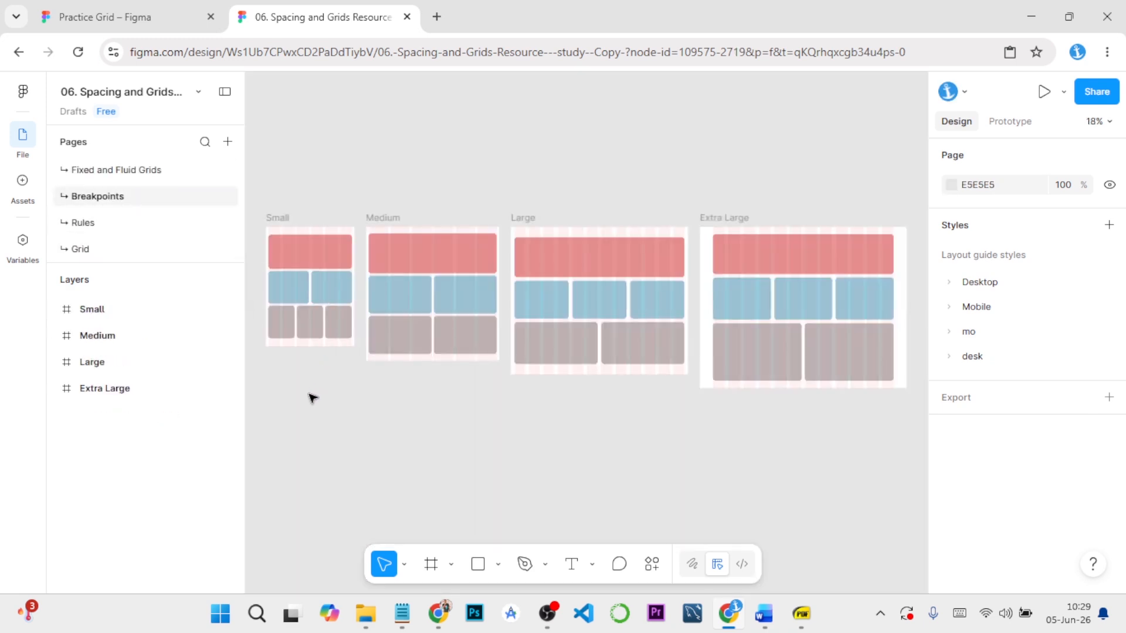
scroll(314, 396, "up", 5)
left_click_drag(322, 382, 474, 466)
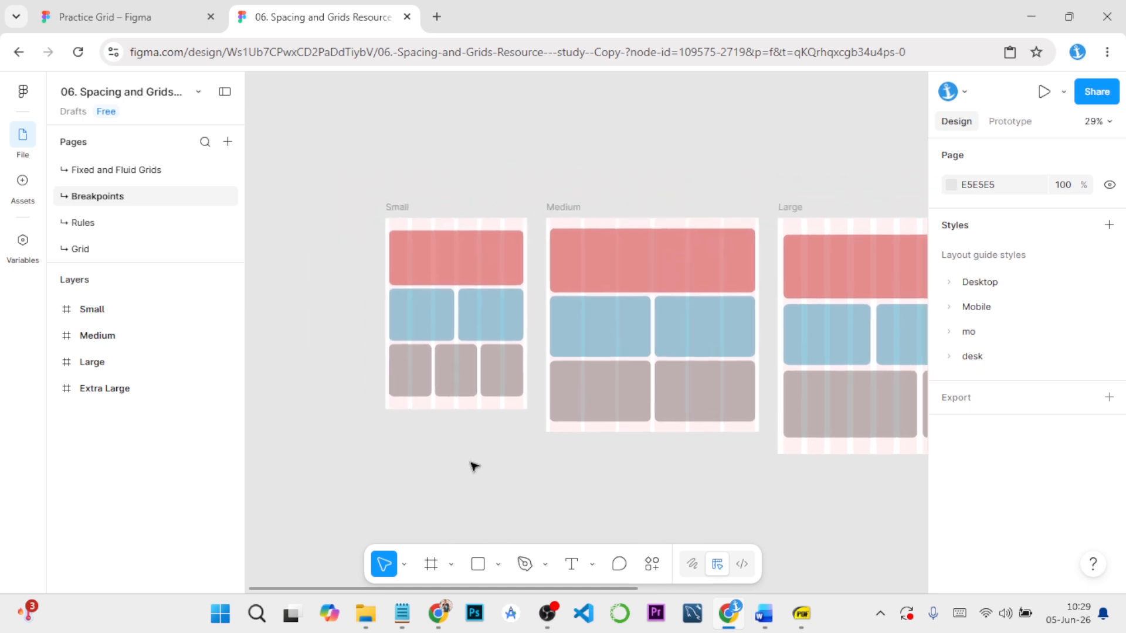
scroll(472, 458, "up", 3)
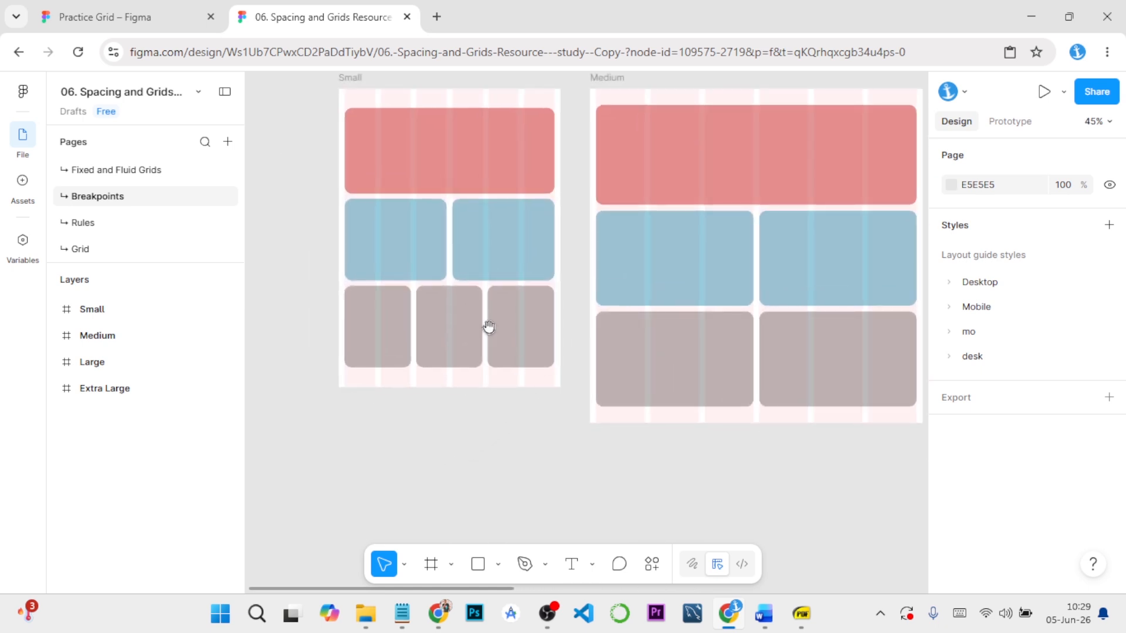
left_click_drag(488, 326, 468, 404)
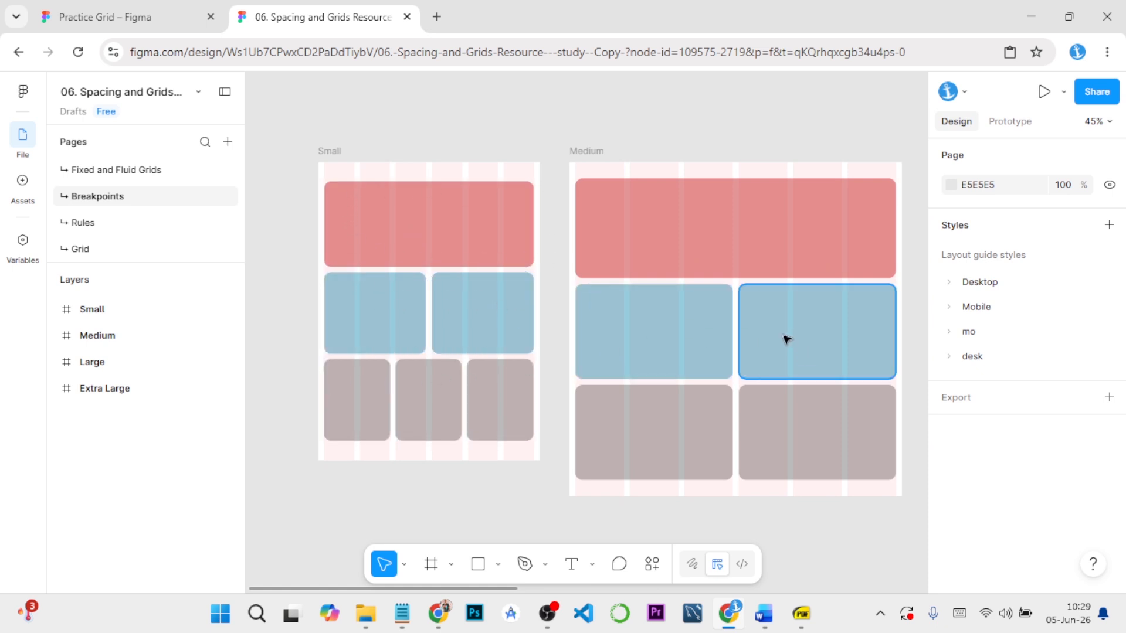
key("shift+1")
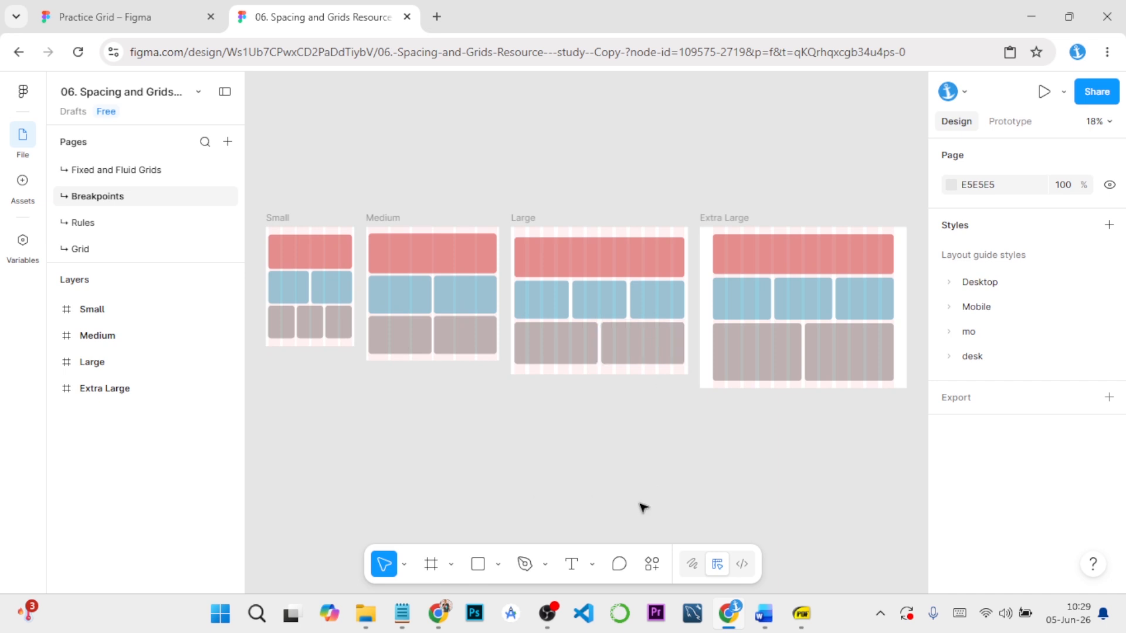
Revisit the Practice Grid file, then switch to the Grid Systems and Layout Structure Word document and review the grid customization and desktop and mobile setup sections
mouse_move(732, 610)
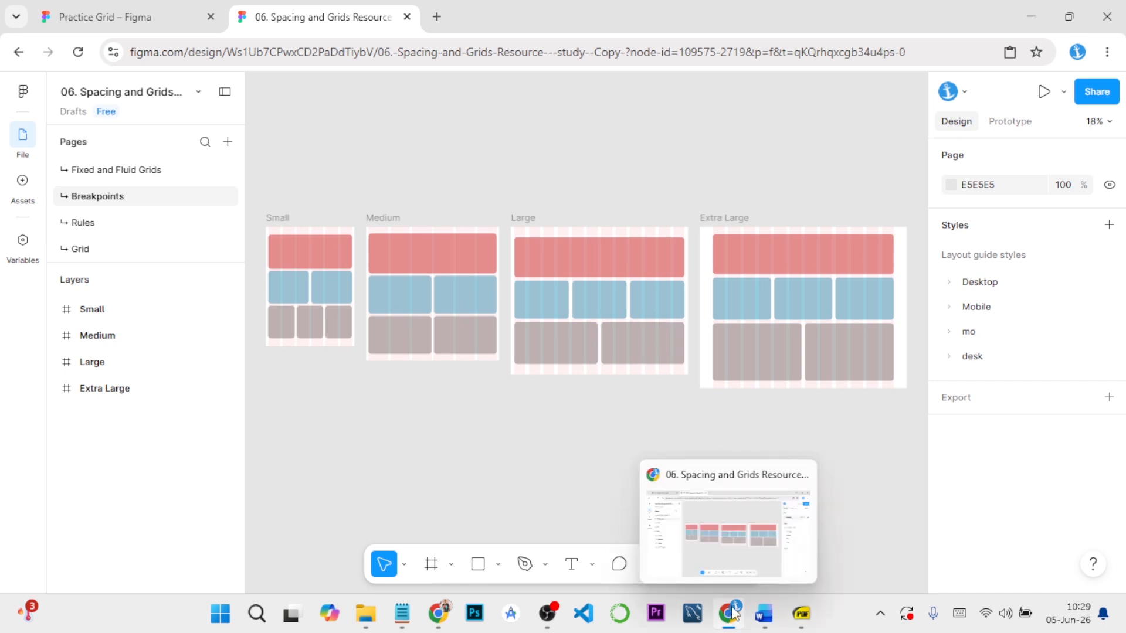
left_click(158, 12)
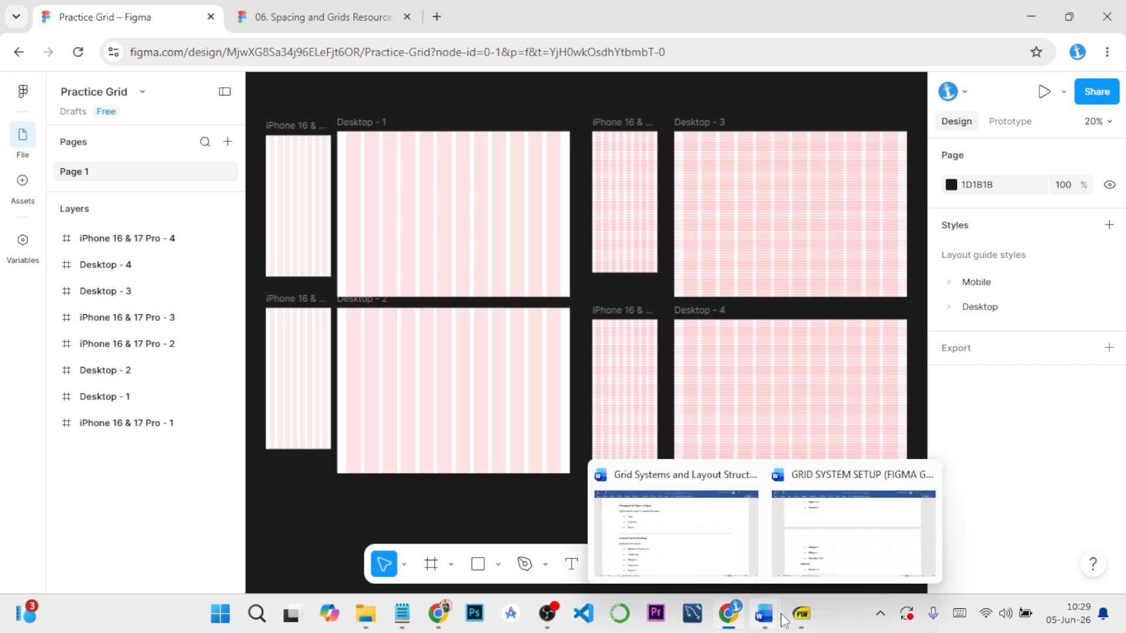
mouse_move(731, 615)
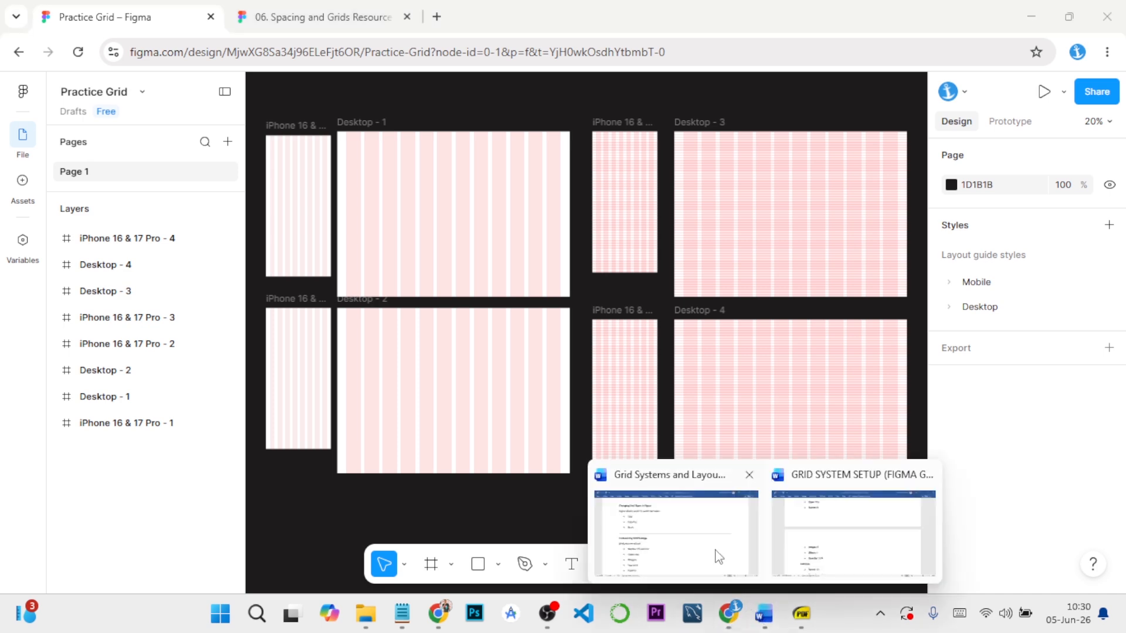
left_click(718, 557)
scroll(287, 388, "down", 4)
scroll(286, 388, "up", 5)
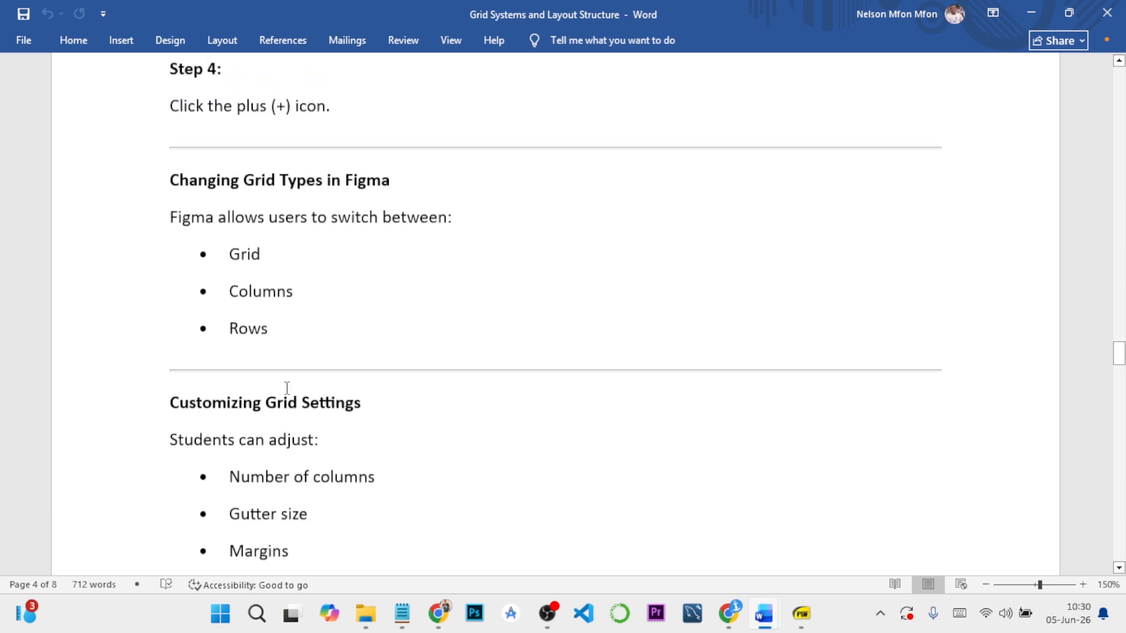
scroll(300, 359, "down", 8)
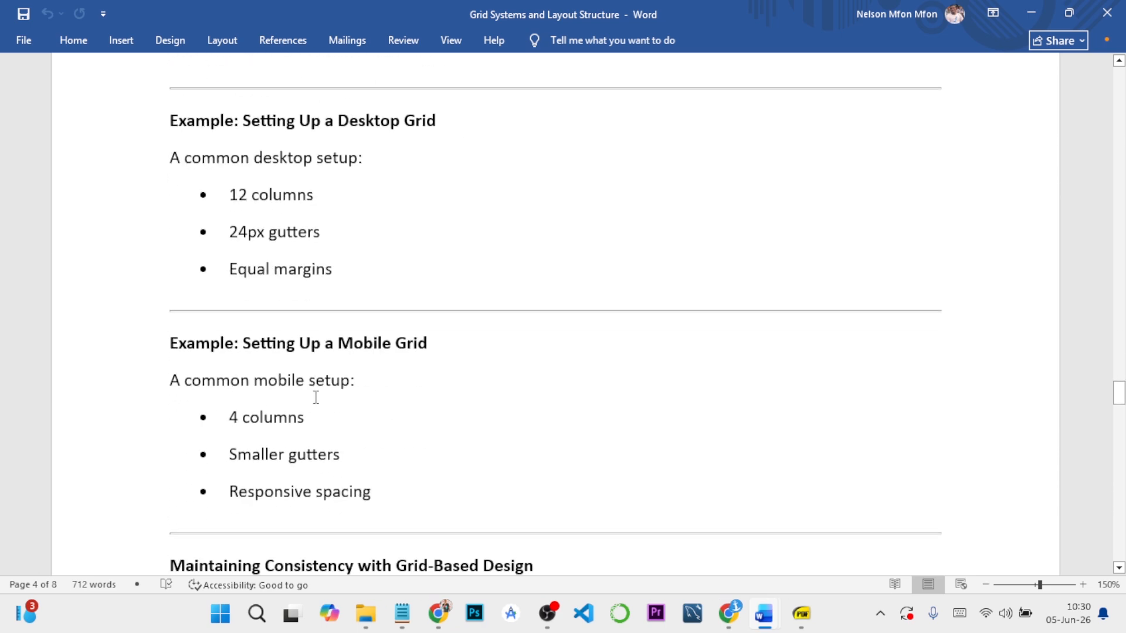
scroll(316, 398, "down", 5)
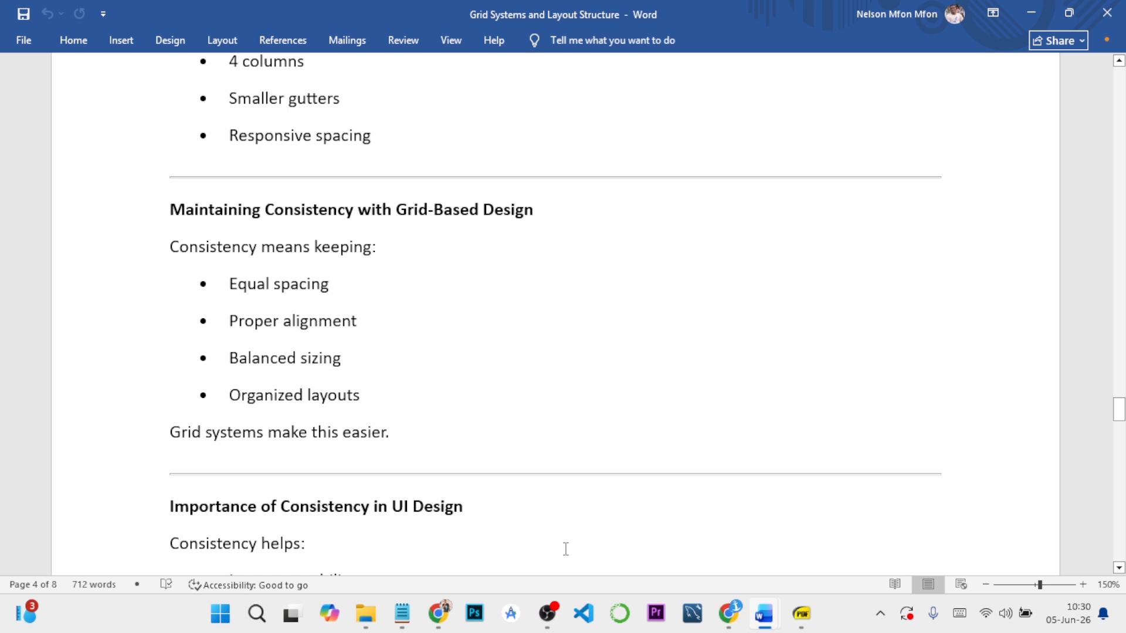
Glance at the FOOD APP DESIGN file, then return to the Word document and read the importance and examples of consistency
left_click(438, 613)
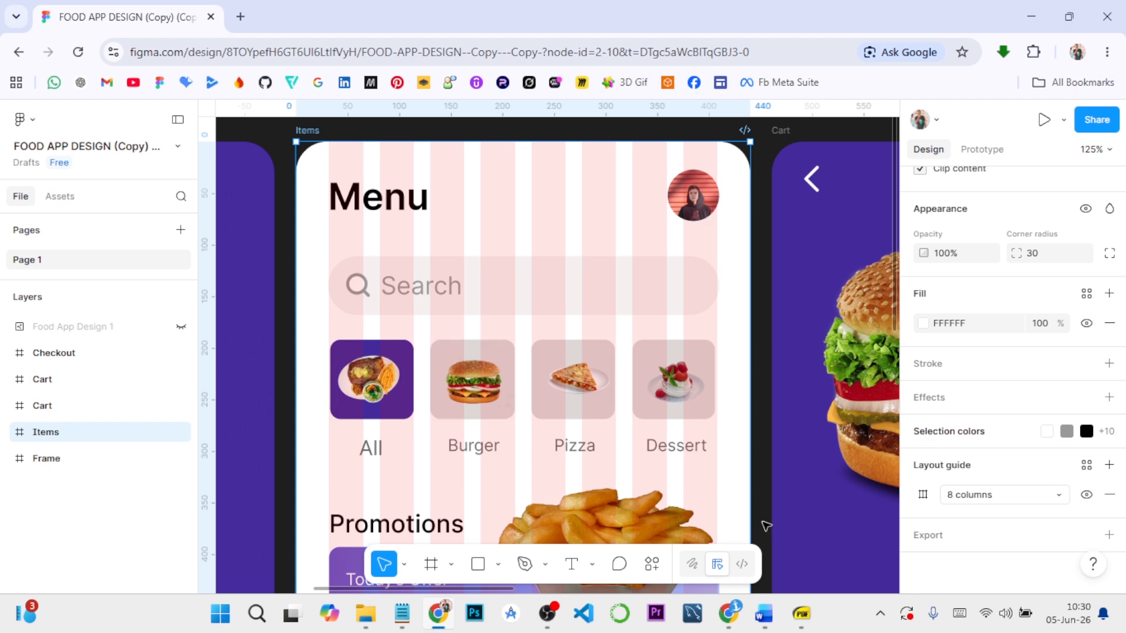
mouse_move(737, 619)
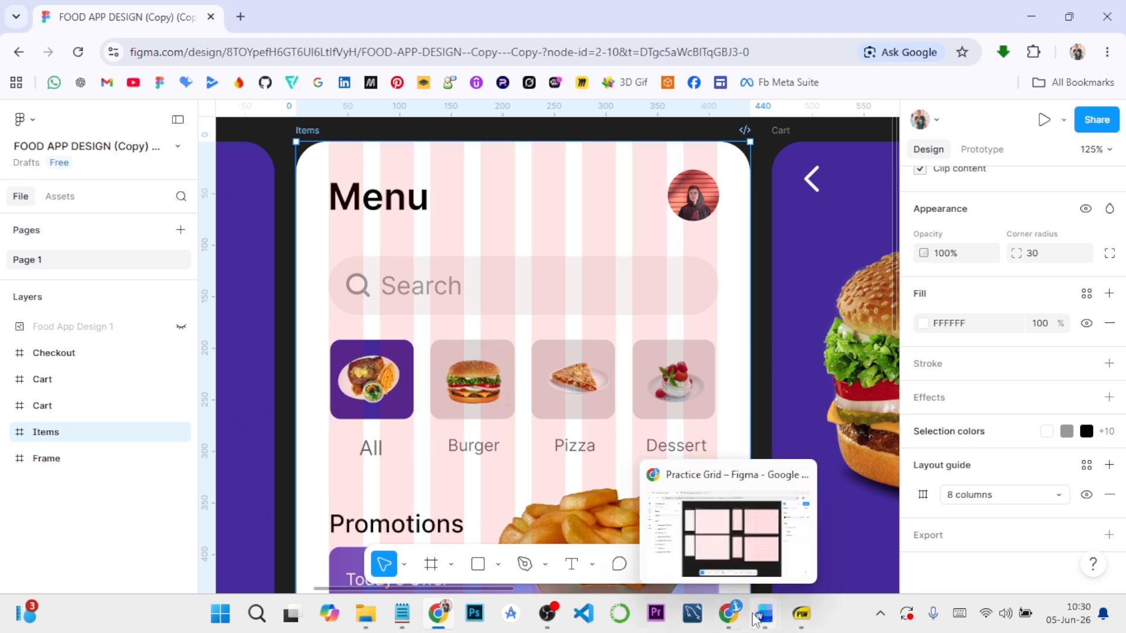
left_click(750, 586)
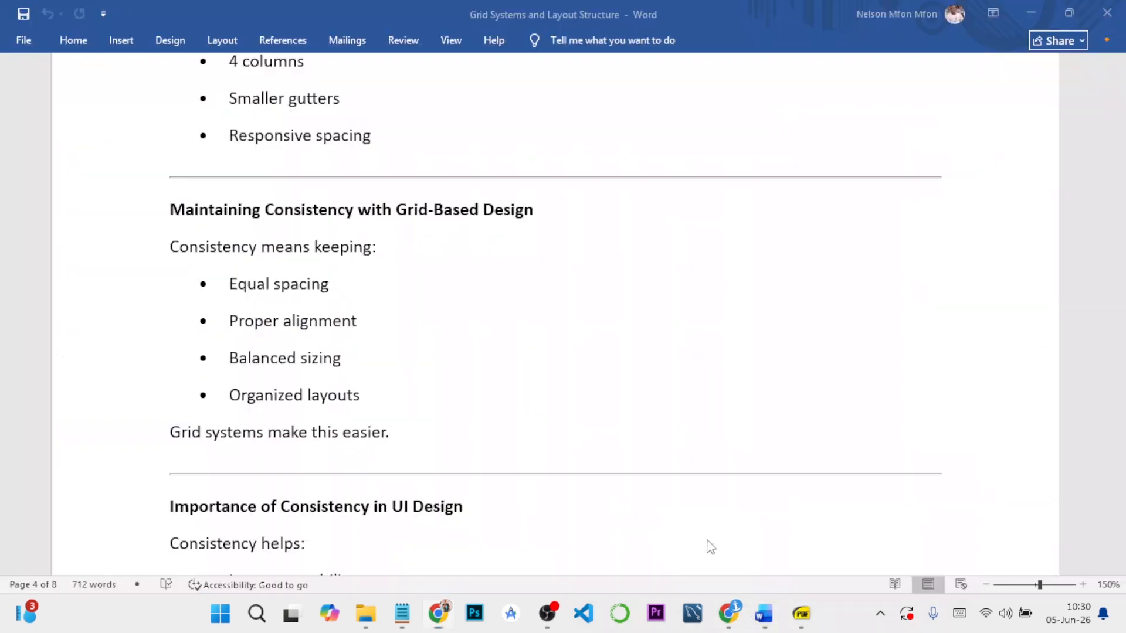
scroll(397, 404, "down", 3)
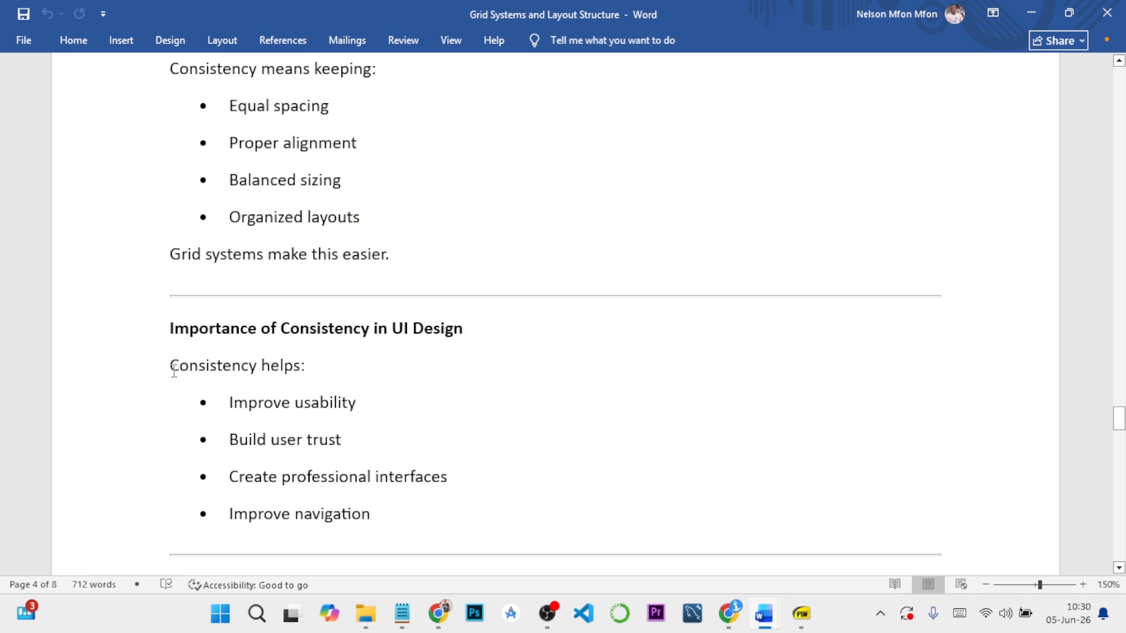
scroll(315, 367, "down", 2)
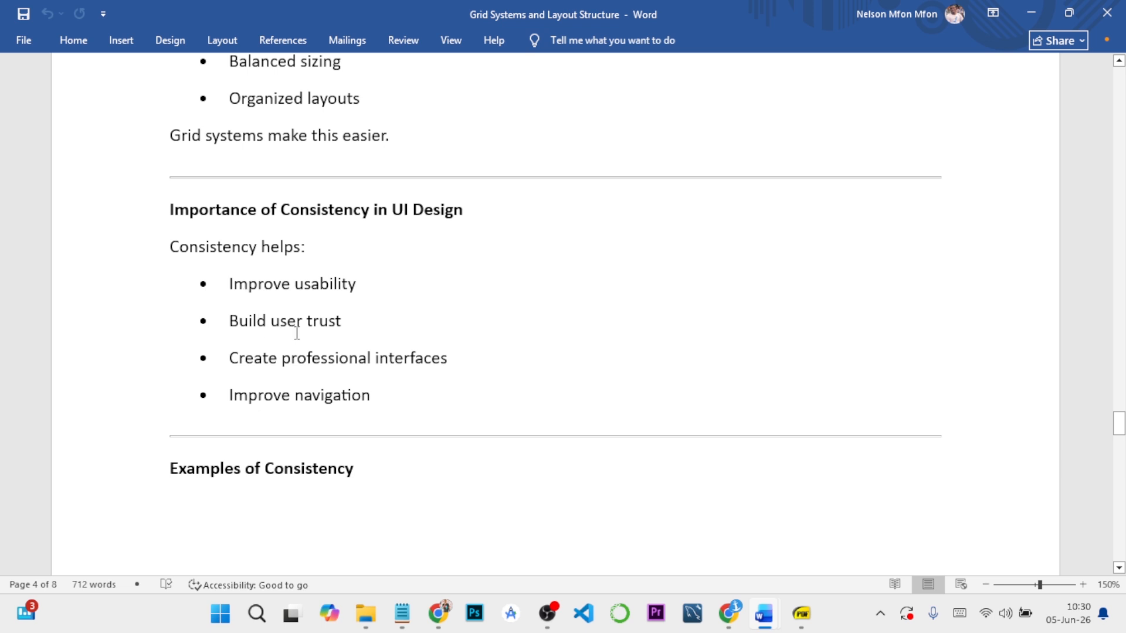
scroll(297, 332, "down", 5)
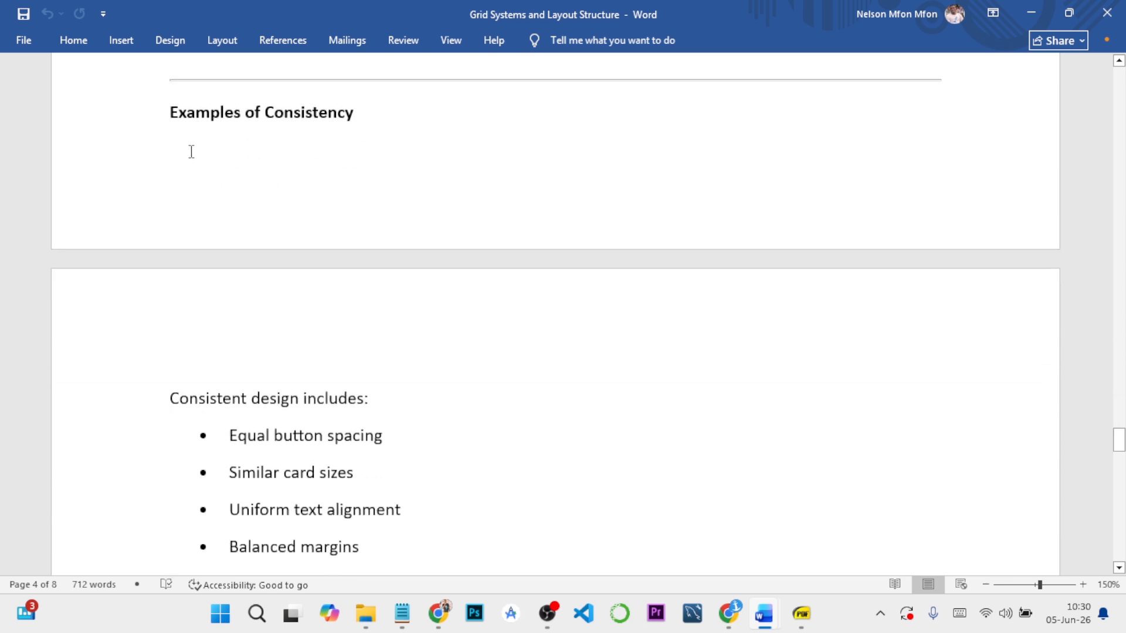
scroll(304, 292, "down", 3)
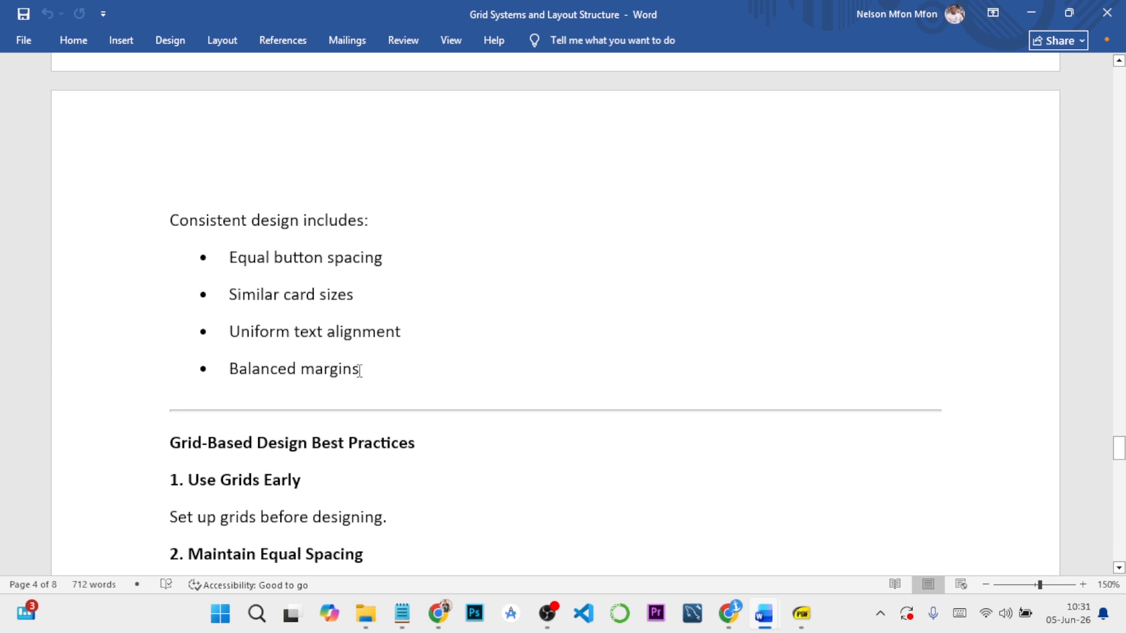
Read the Word document's sections on grid-based design best practices, responsive design, real-life UI examples and common beginner mistakes
scroll(360, 371, "down", 4)
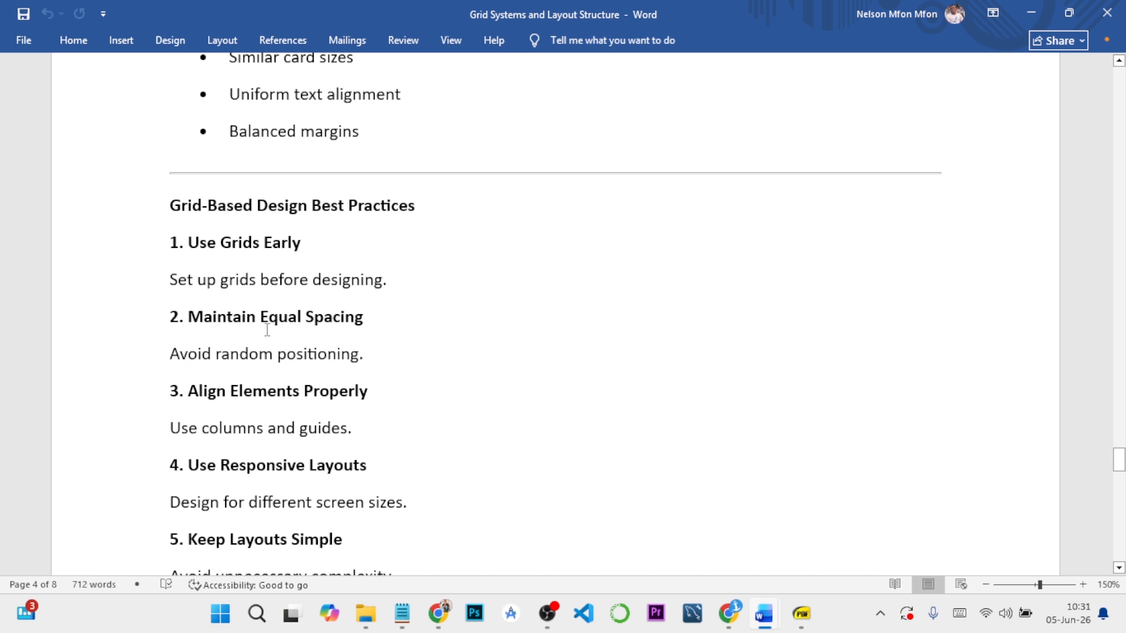
scroll(268, 328, "down", 2)
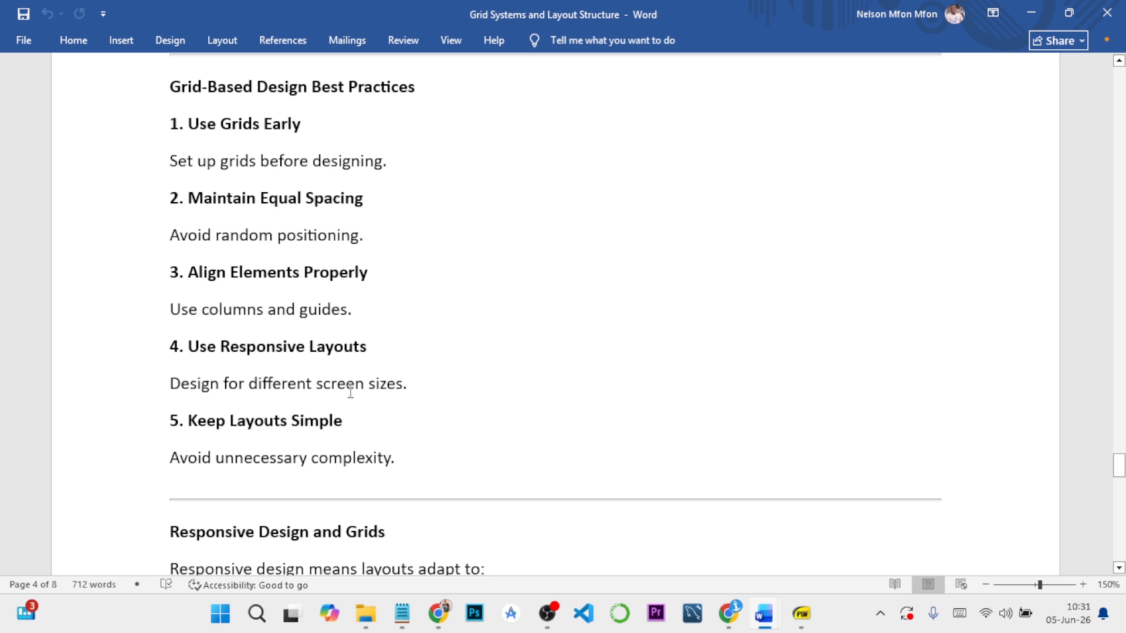
scroll(258, 389, "down", 1)
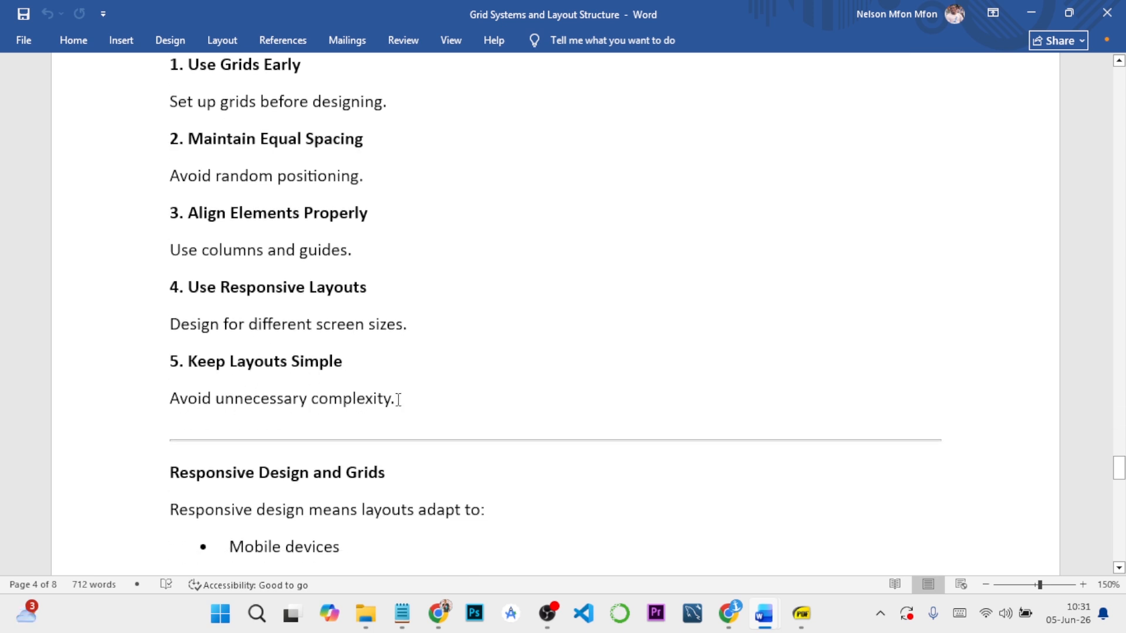
scroll(349, 390, "down", 4)
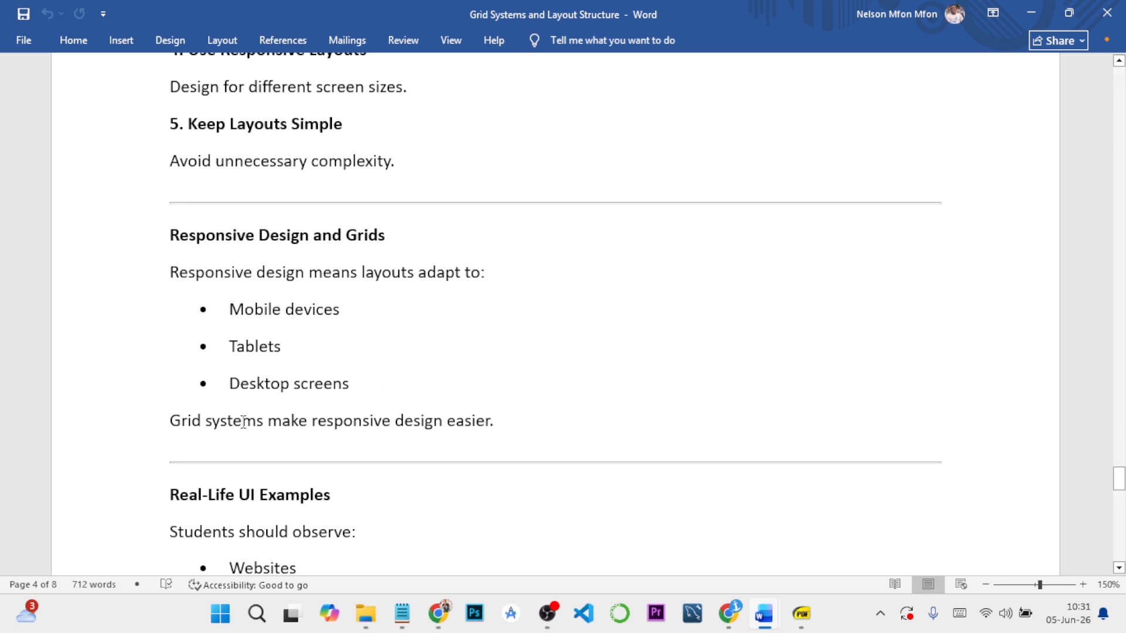
scroll(246, 422, "down", 3)
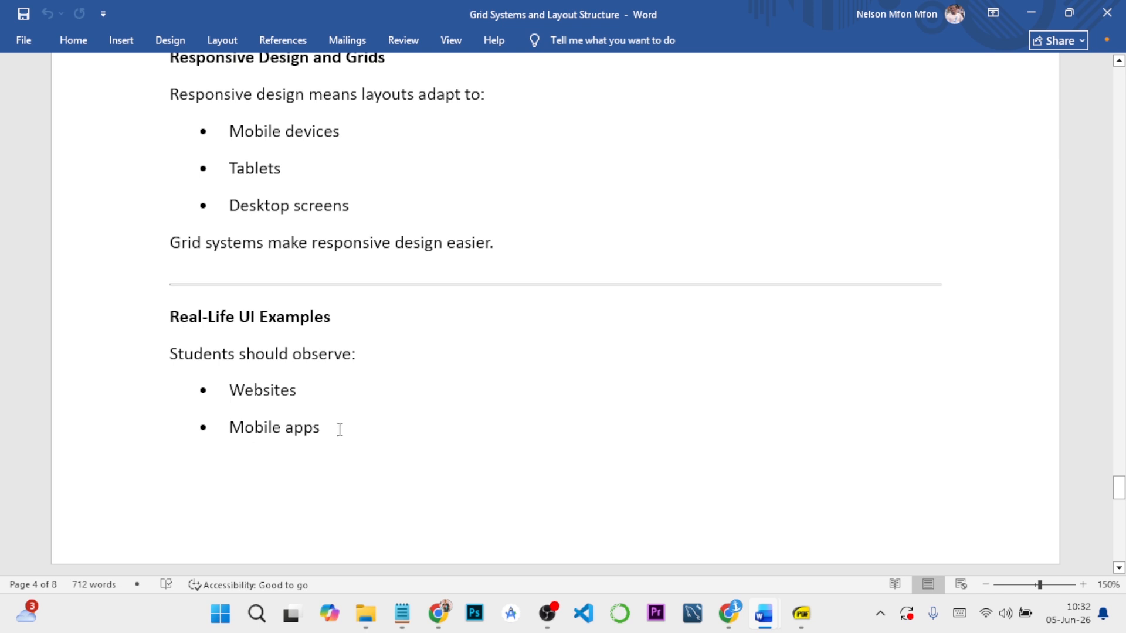
scroll(339, 429, "down", 6)
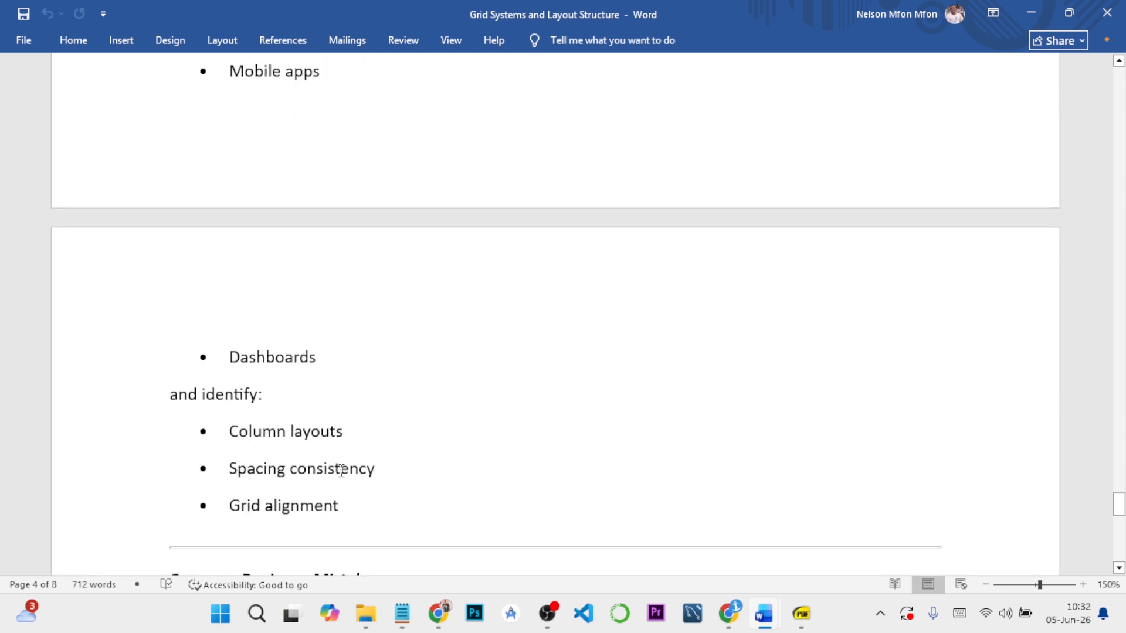
scroll(294, 511, "down", 3)
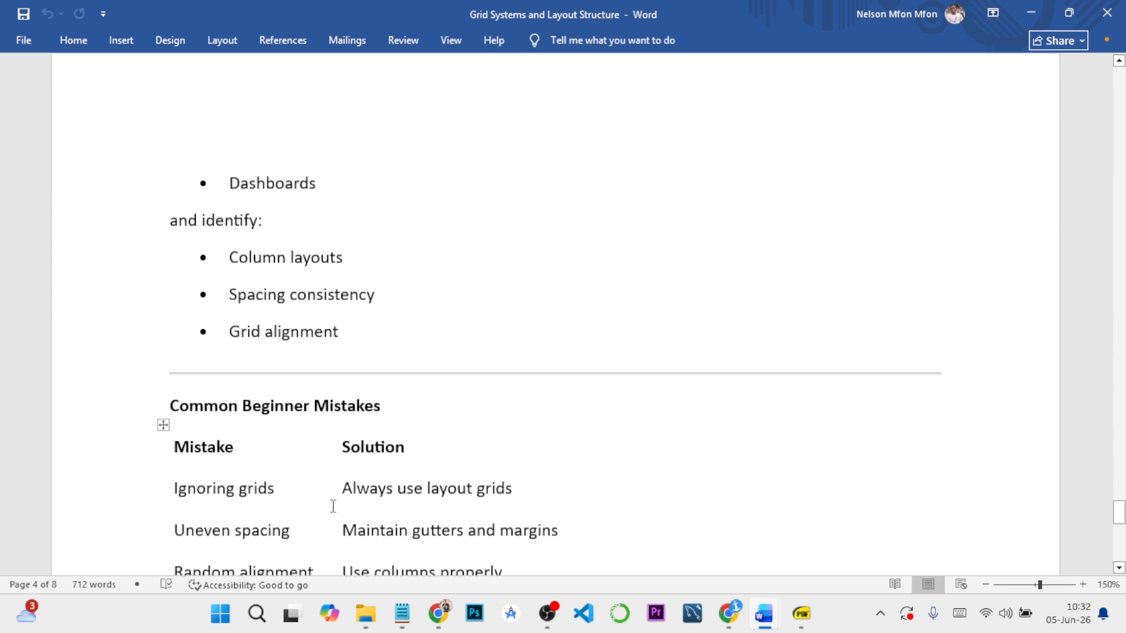
scroll(235, 437, "down", 2)
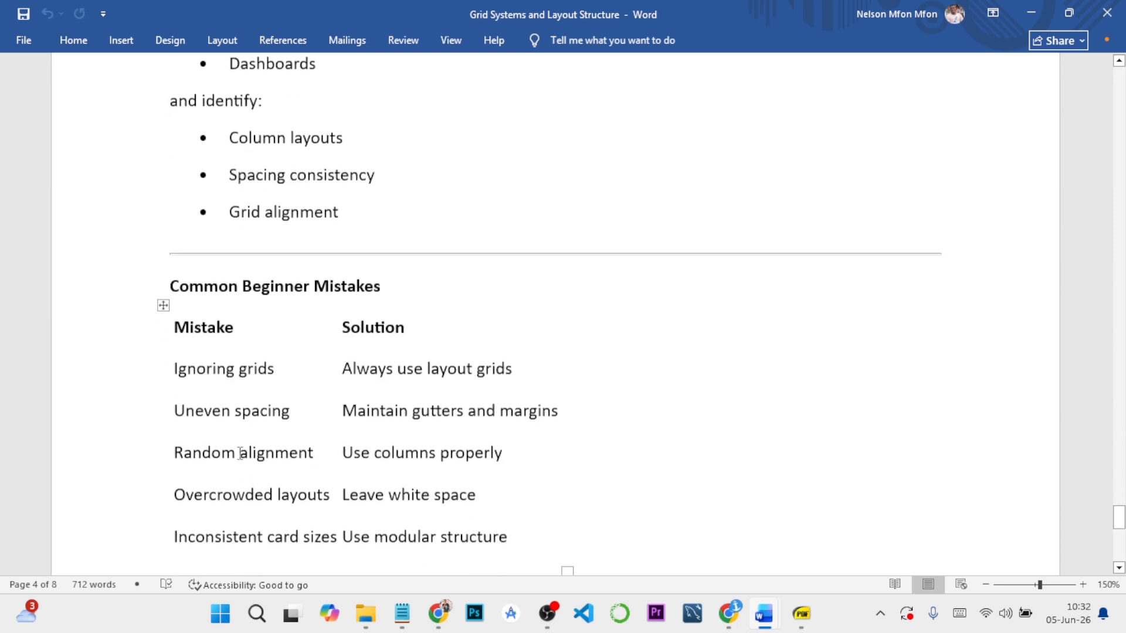